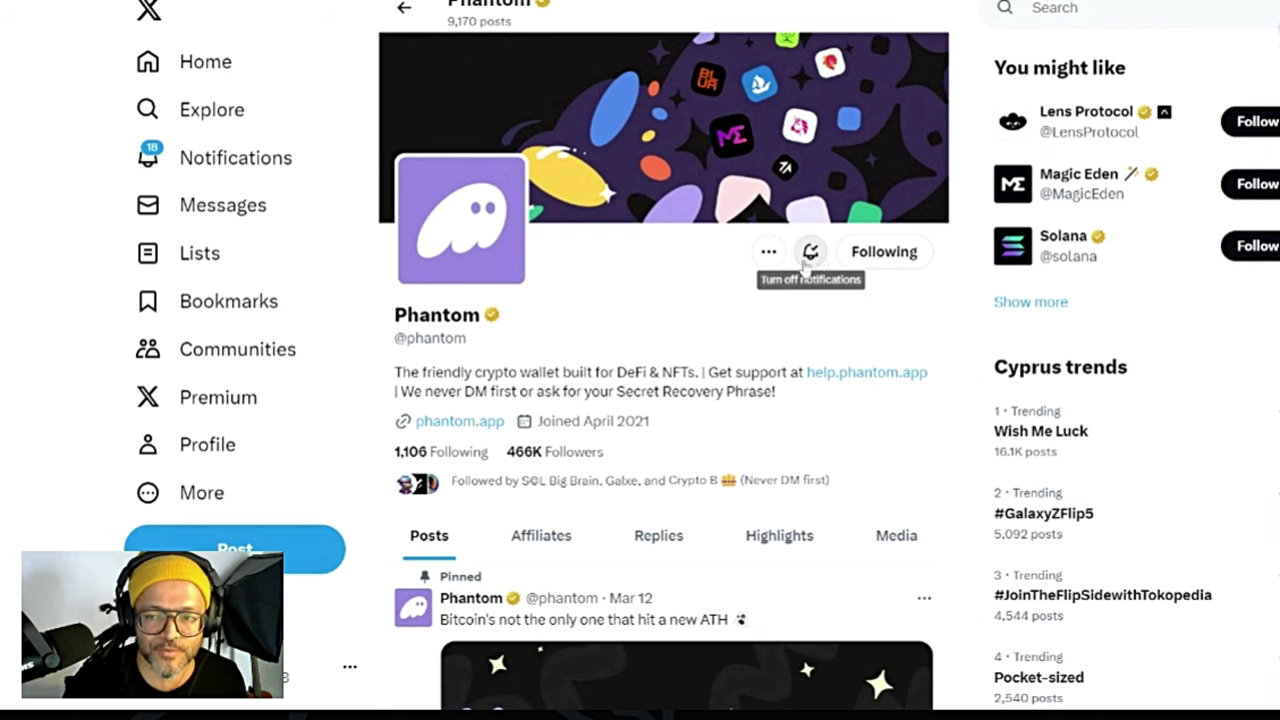
Step: Download Phantom for Chrome from phantom.app and install the extension
scroll(510, 445, down, 2)
scroll(525, 441, down, 2)
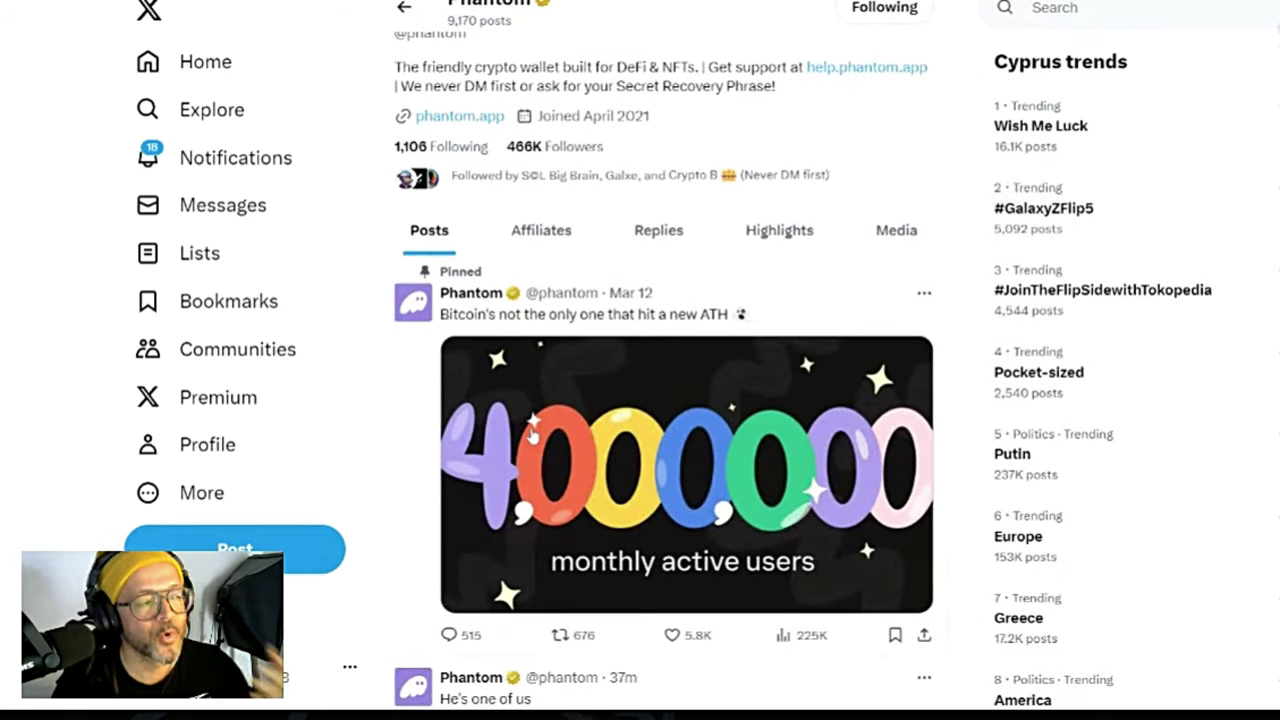
scroll(533, 434, up, 2)
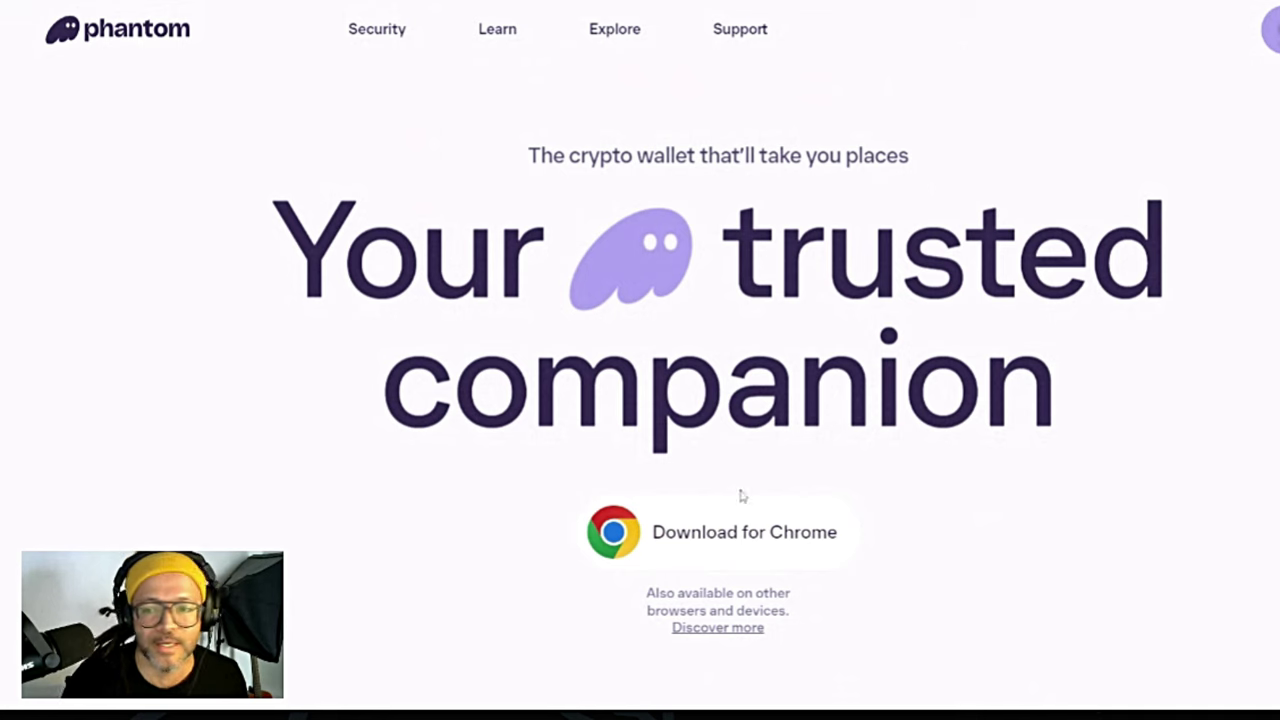
click(692, 532)
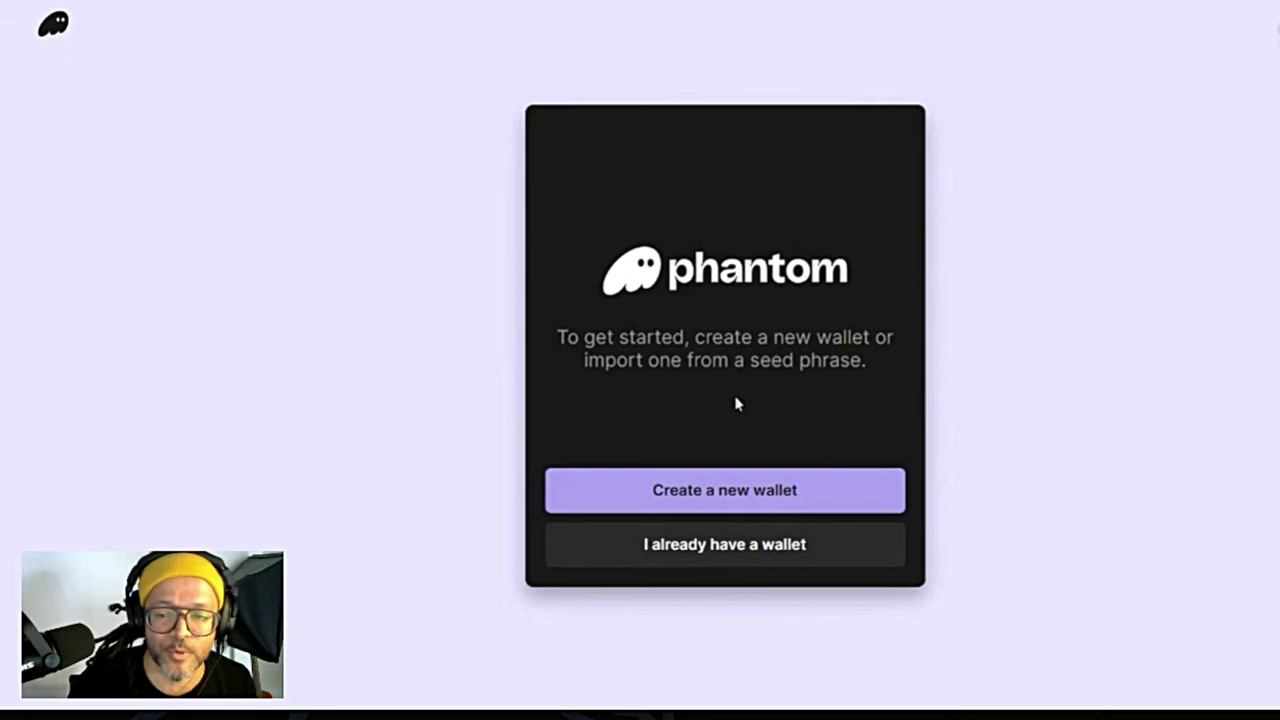
Step: Create a new wallet, entering and confirming an unlock password, then continue
click(722, 492)
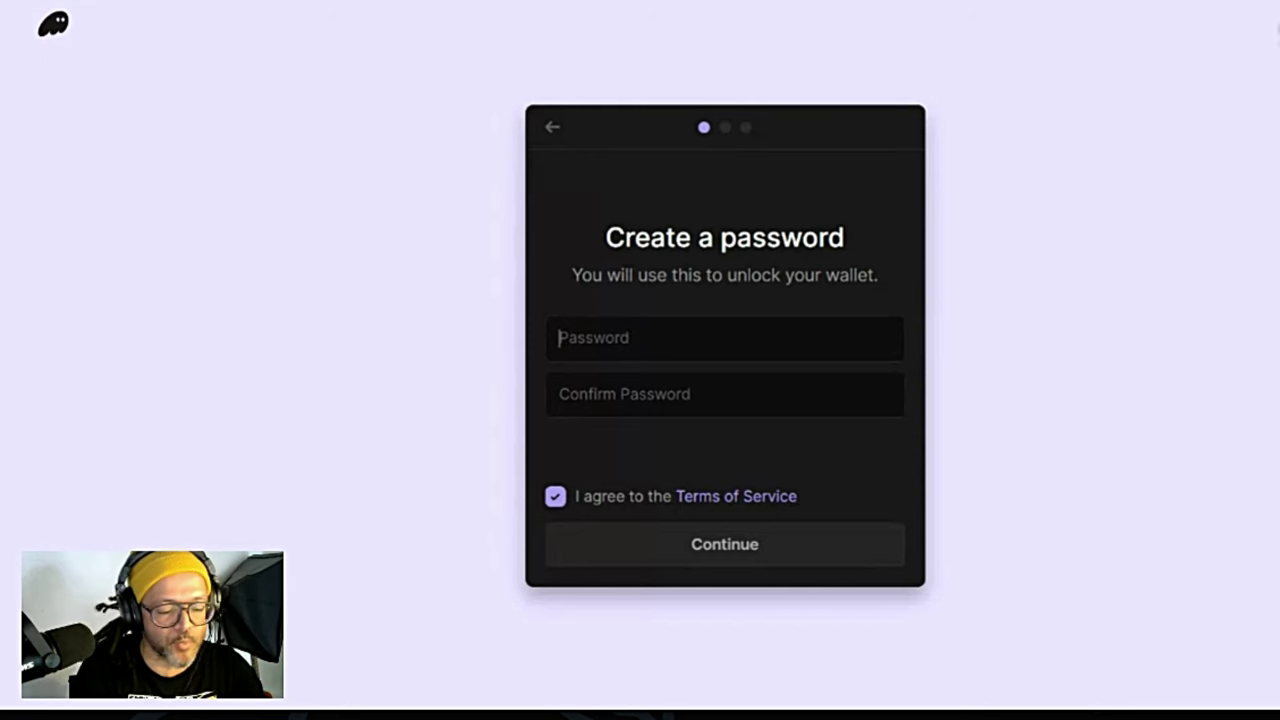
text(1234)
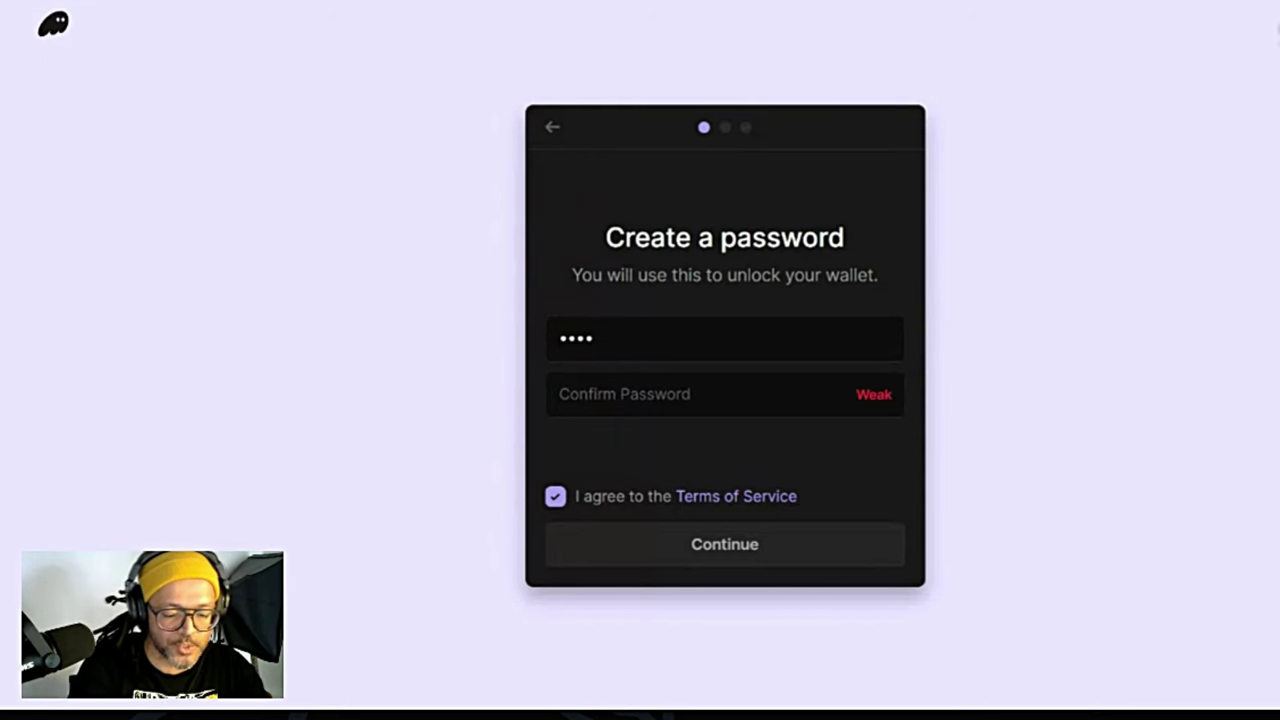
text(5678910)
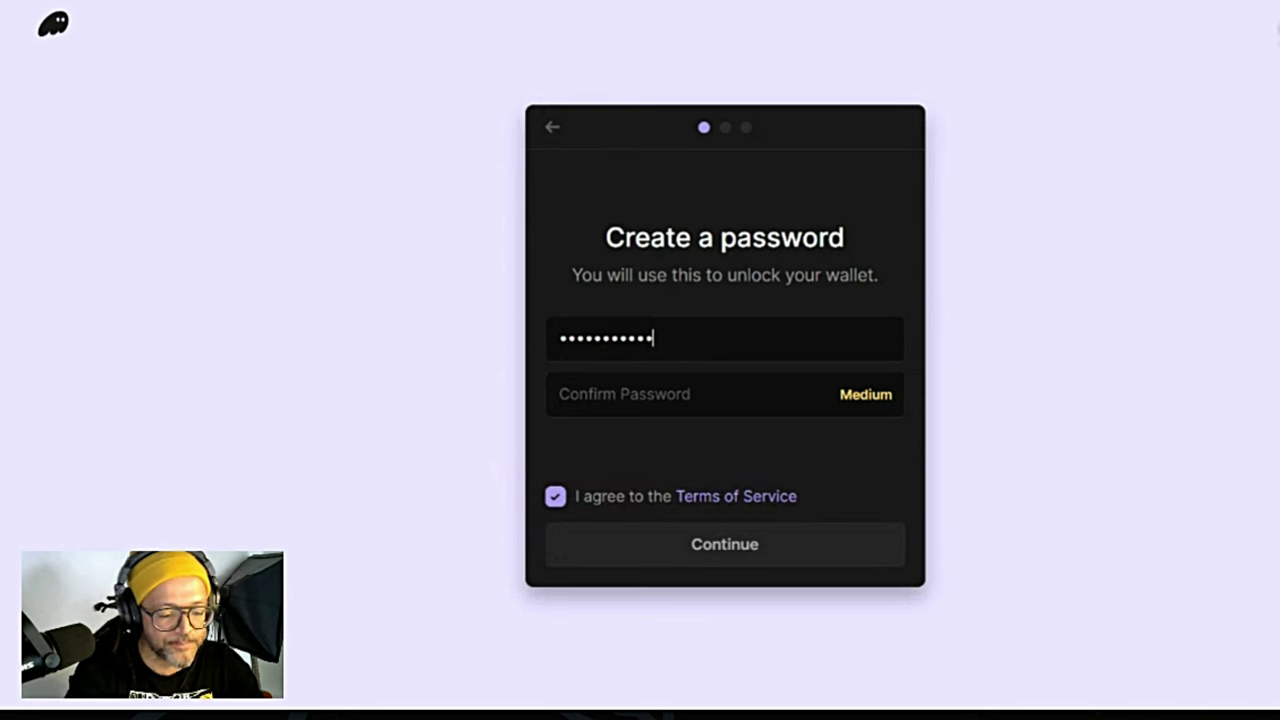
text(111)
key(Tab)
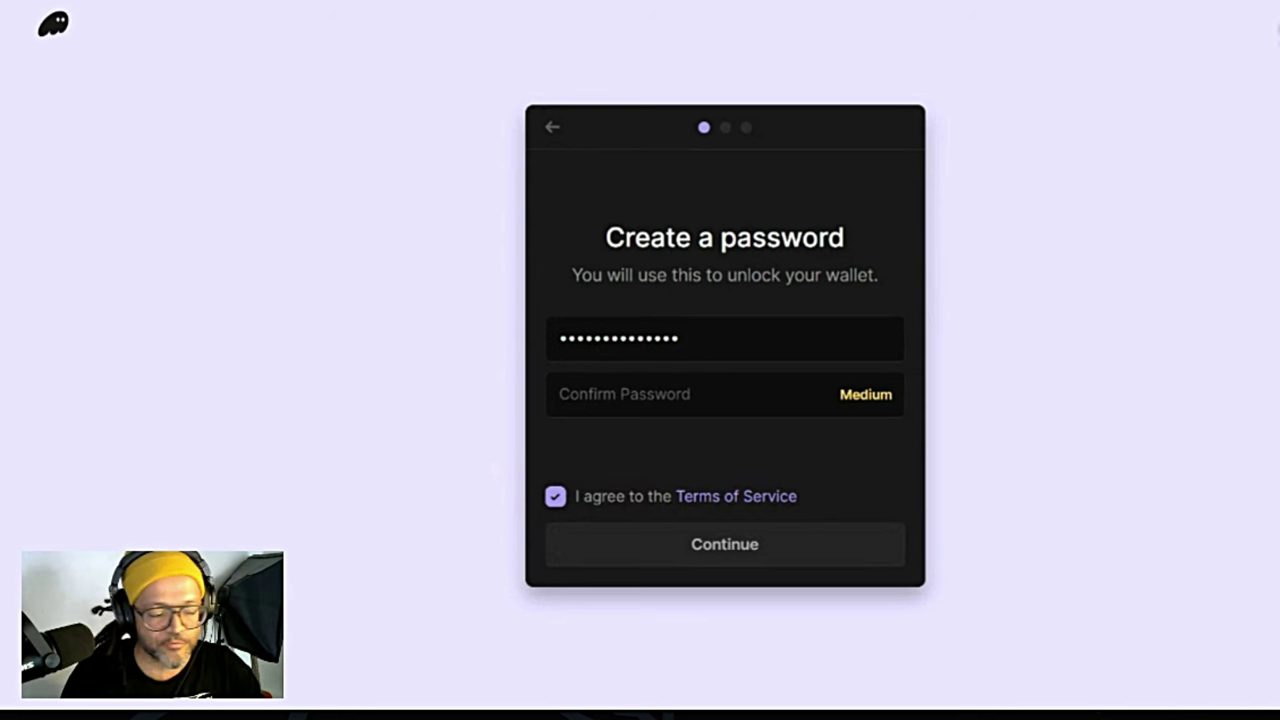
text(12345)
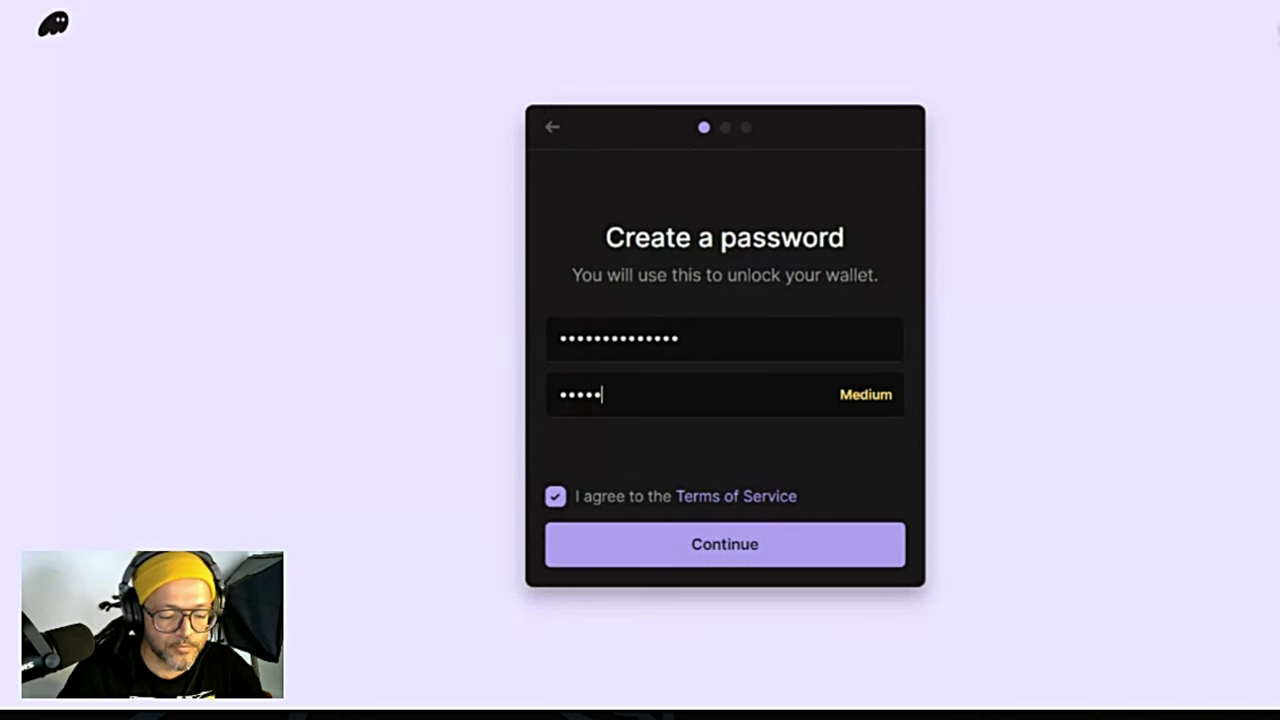
text(678910111)
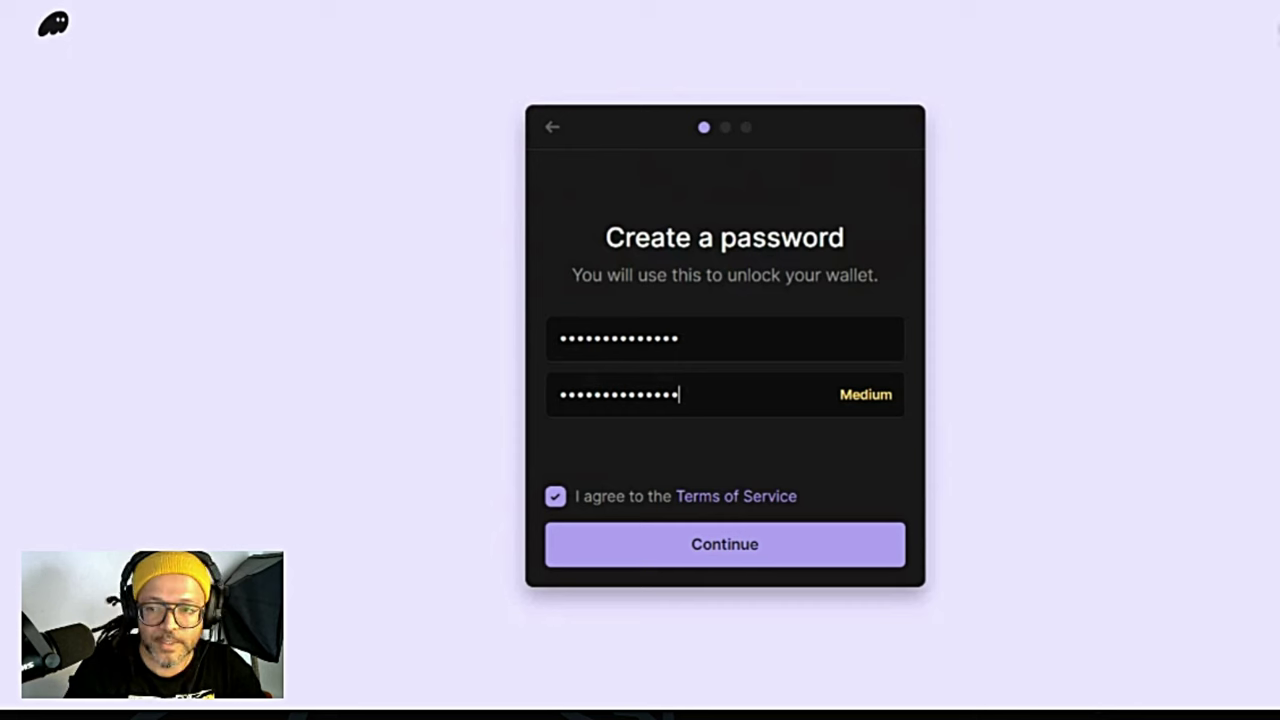
click(617, 361)
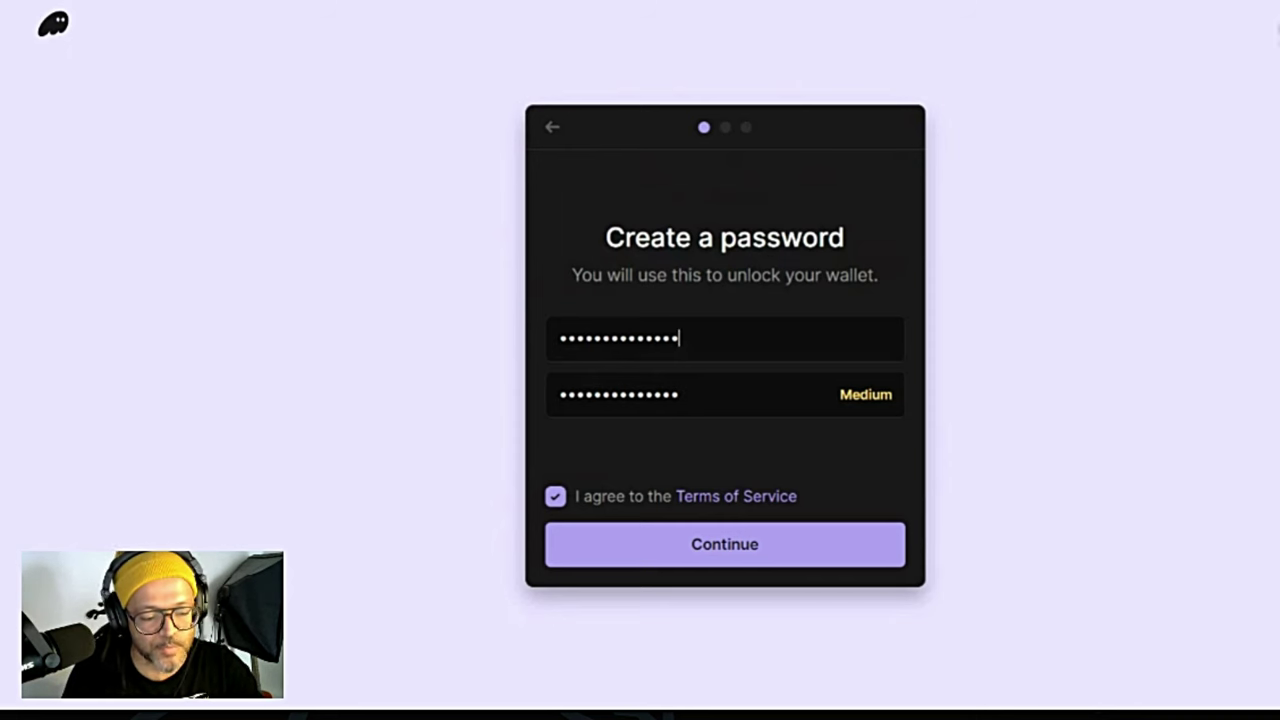
text(2)
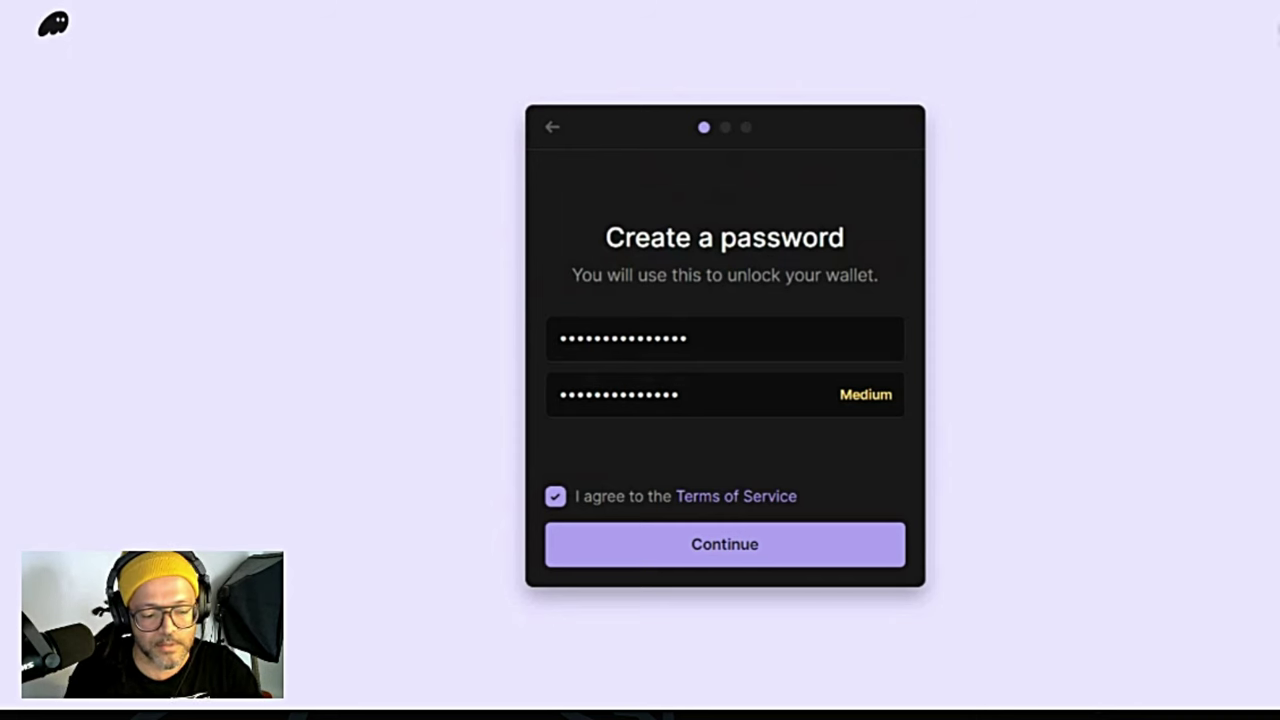
text(2)
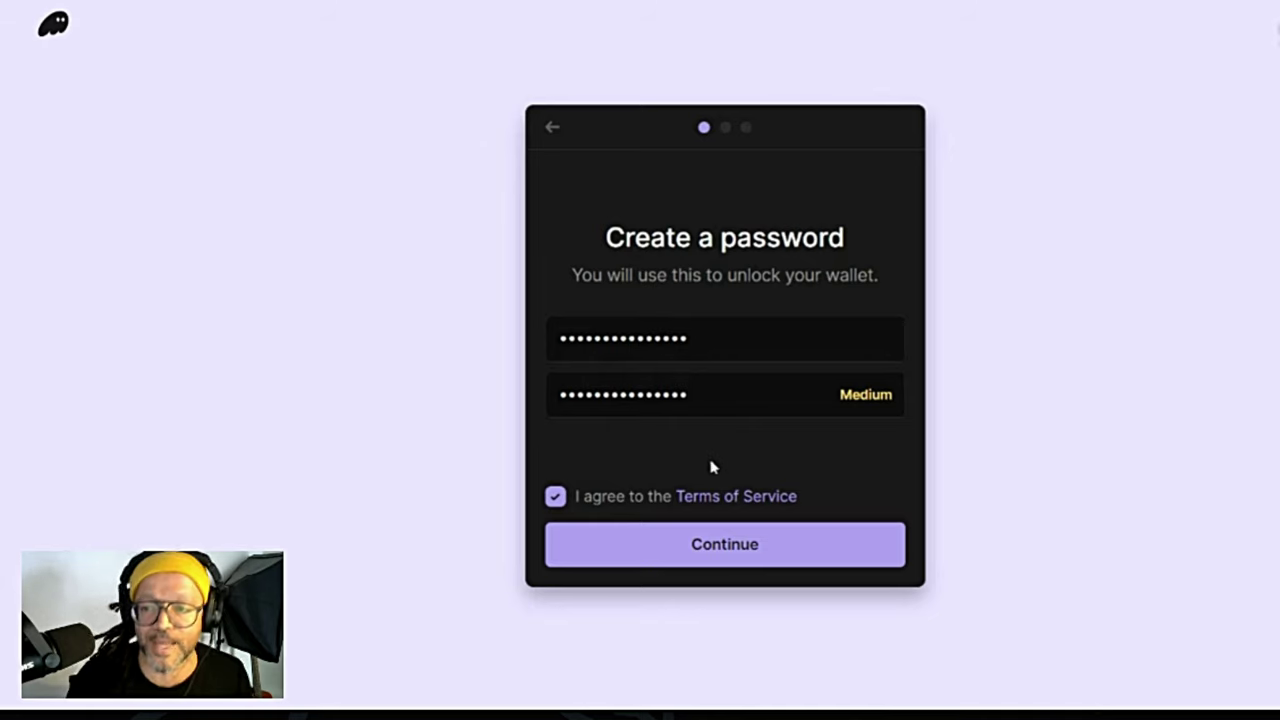
click(725, 548)
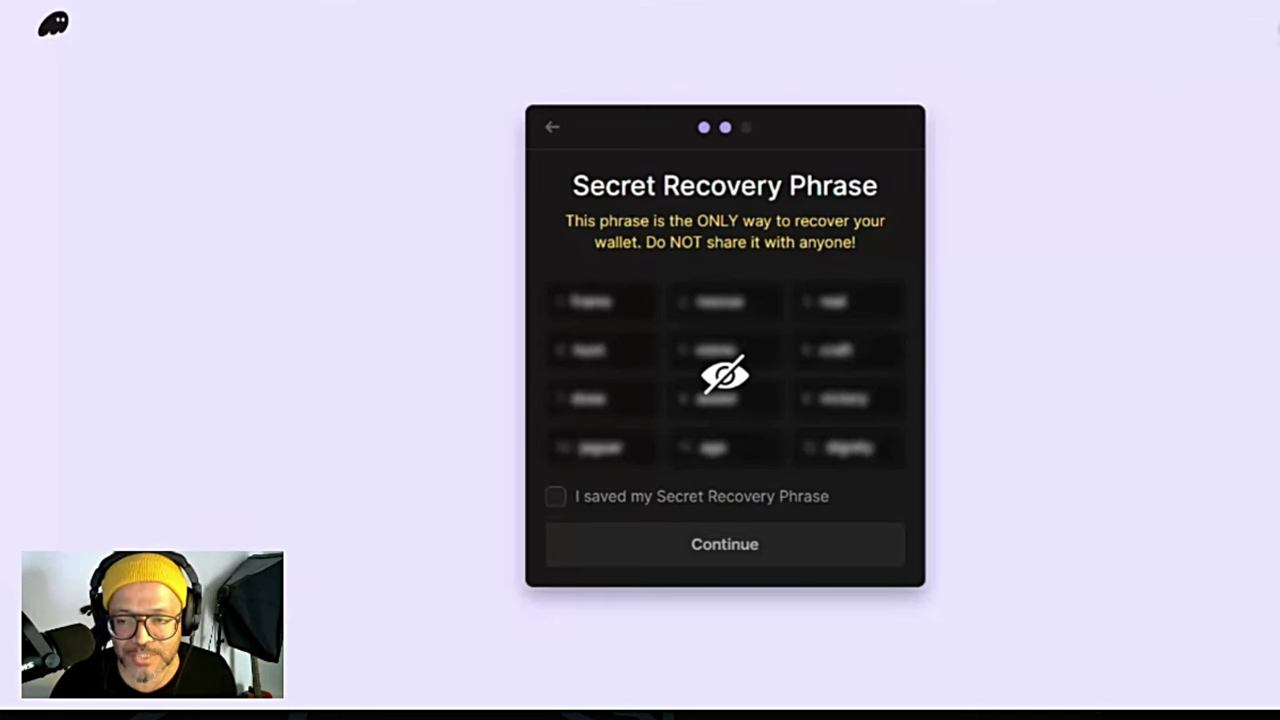
Step: Unblur the 12-word recovery phrase, then tick 'I saved my Secret Recovery Phrase'
click(591, 414)
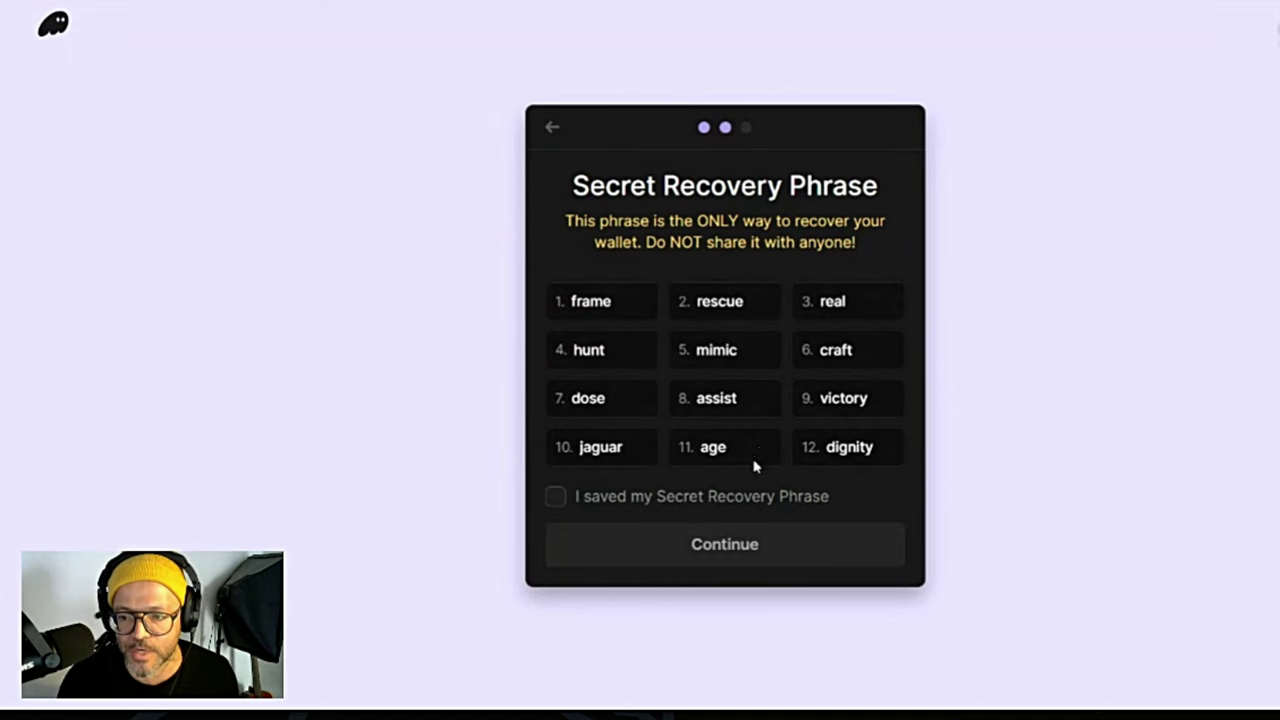
mouse_move(733, 407)
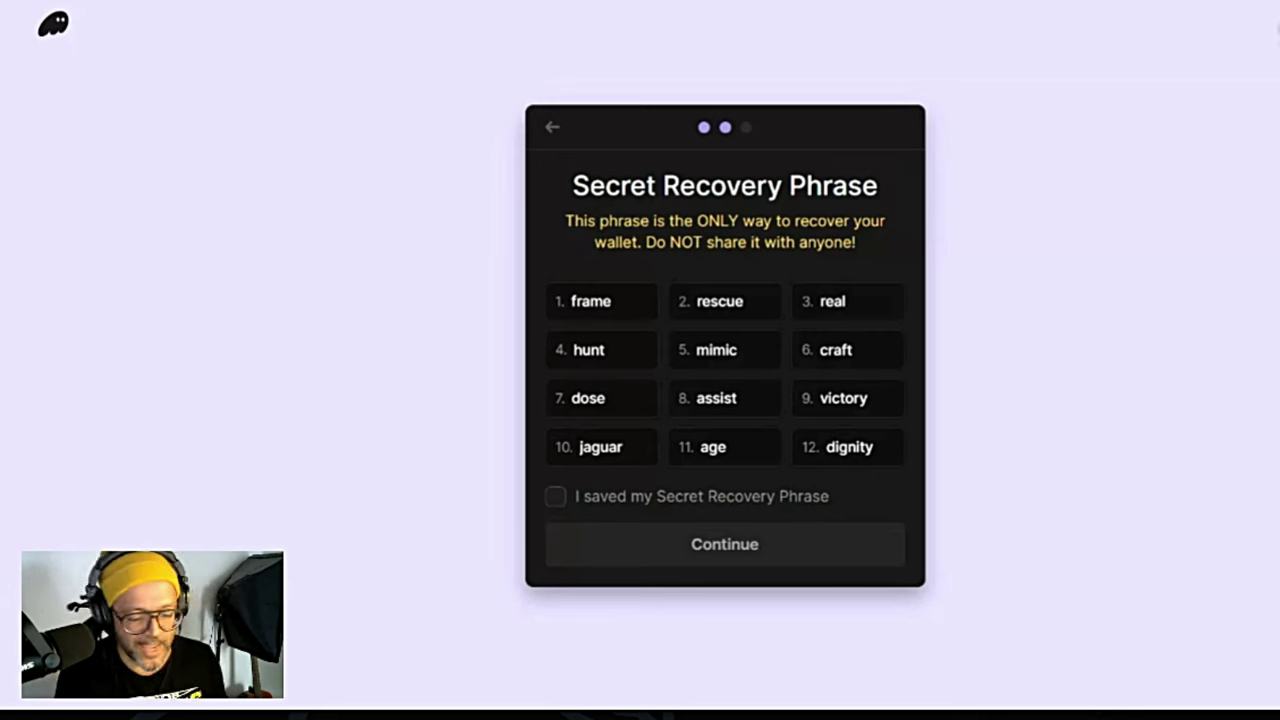
click(553, 498)
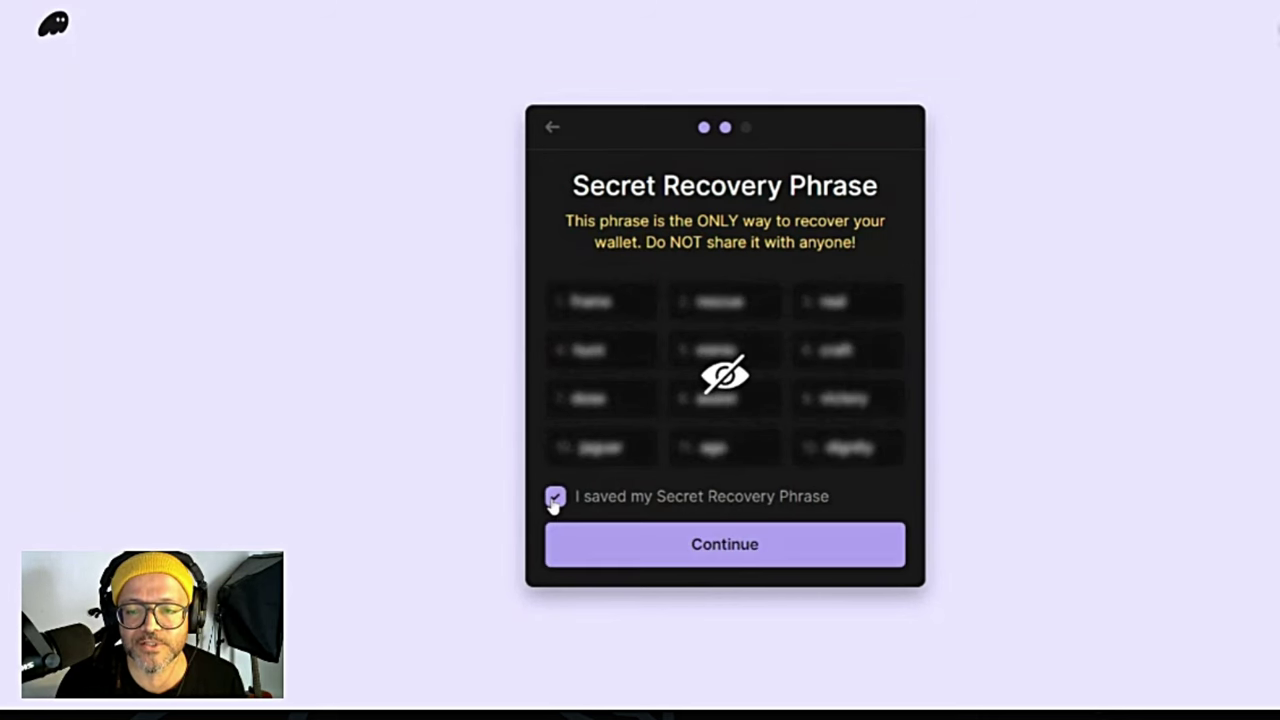
Step: Finish the wallet setup and reopen the Phantom popup on Account 1
click(725, 548)
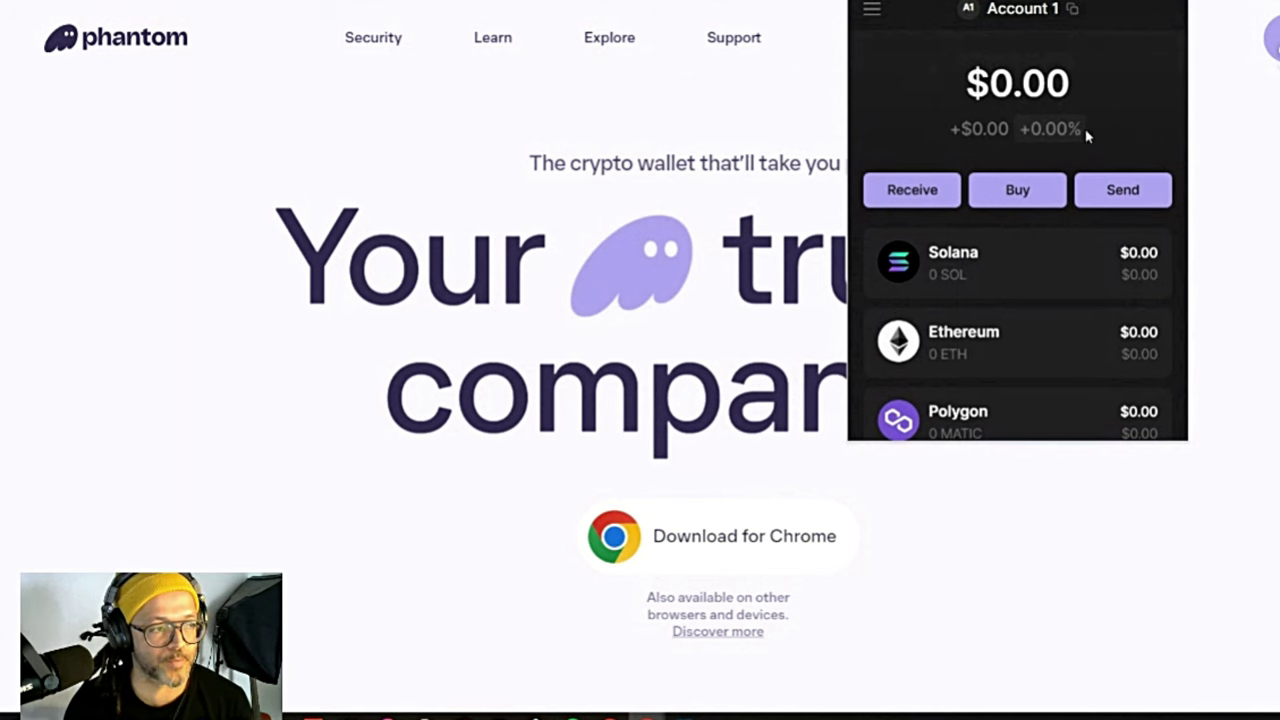
key(Escape)
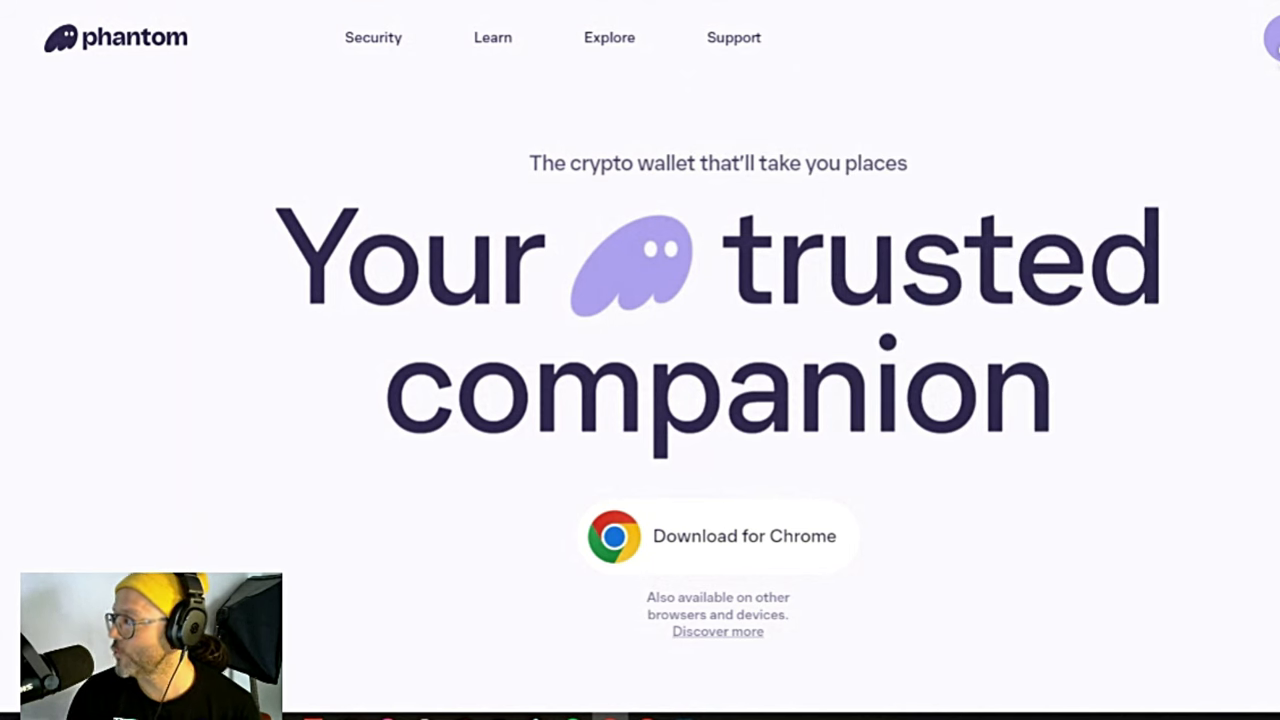
click(1183, 0)
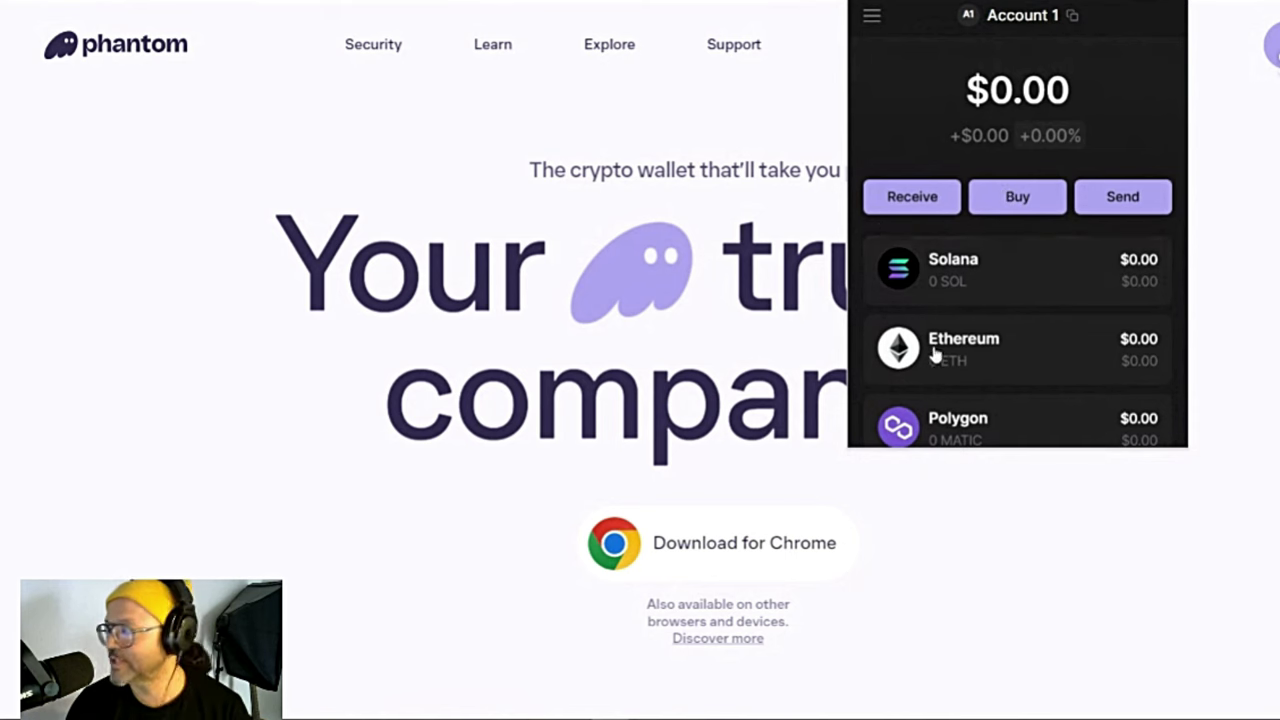
Step: Copy Account 1's Solana address from the account header
scroll(1018, 270, down, 1)
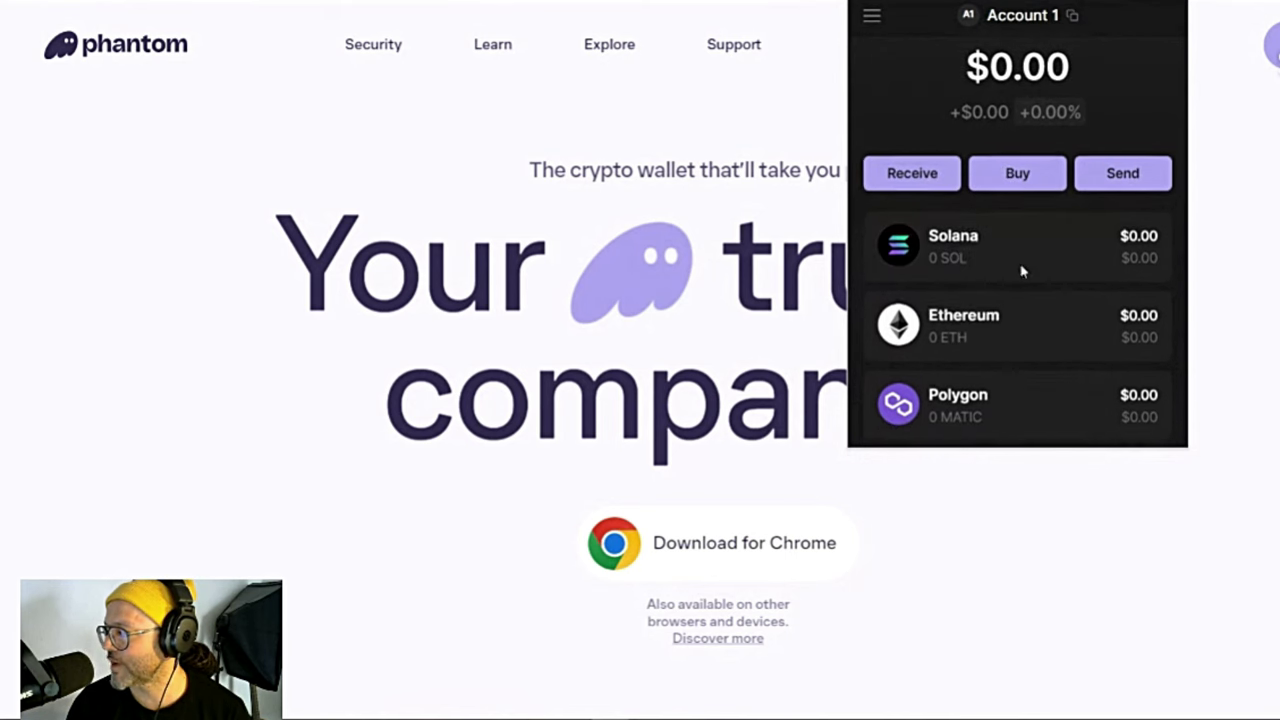
scroll(1010, 316, up, 1)
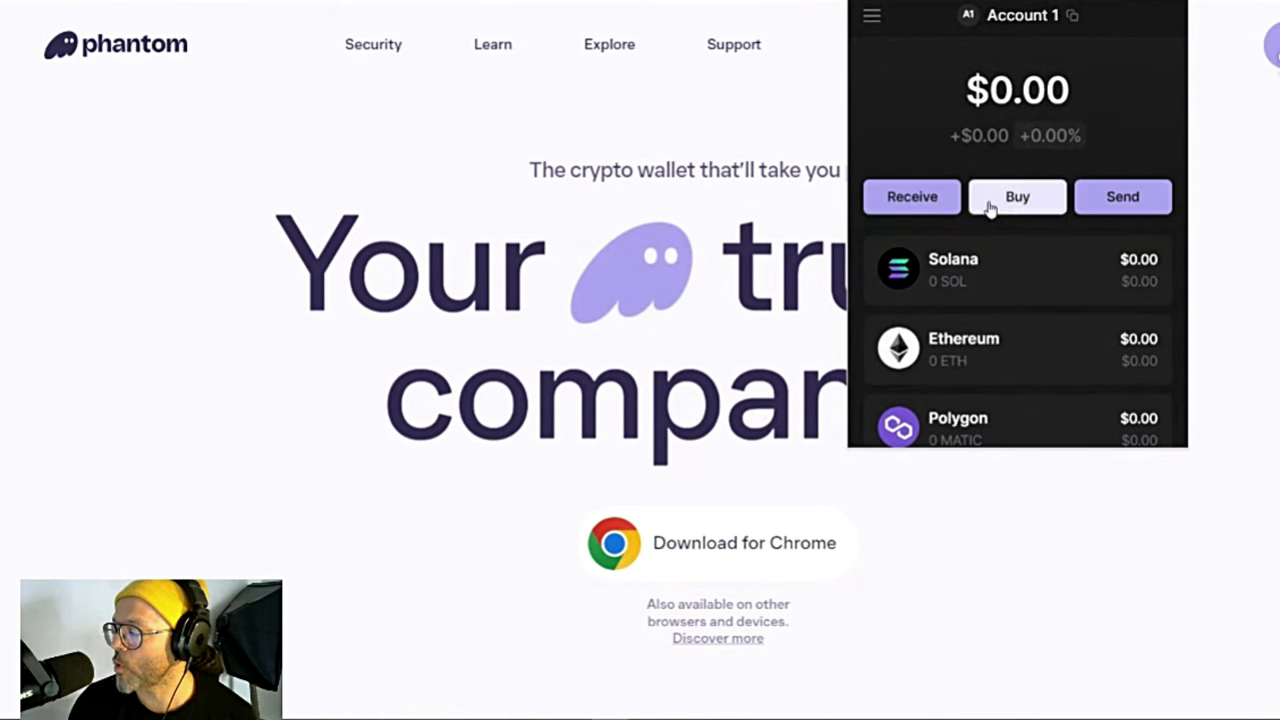
scroll(1035, 275, down, 1)
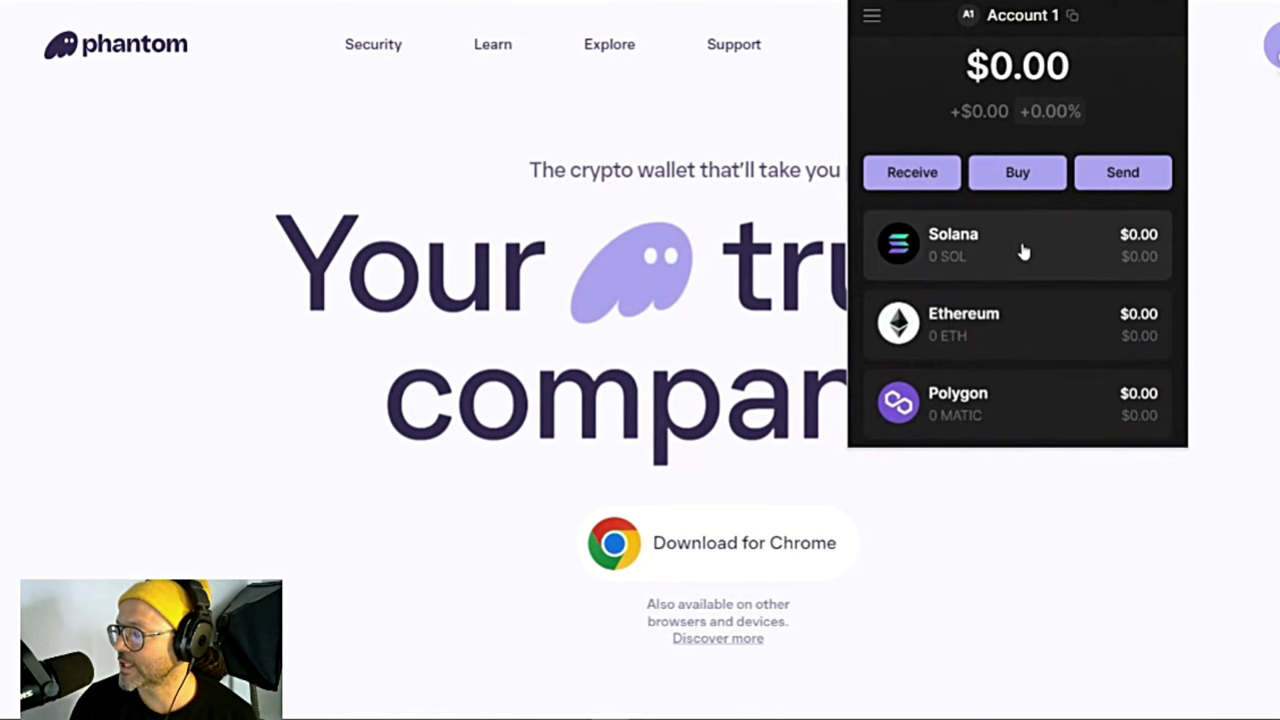
scroll(1020, 240, up, 1)
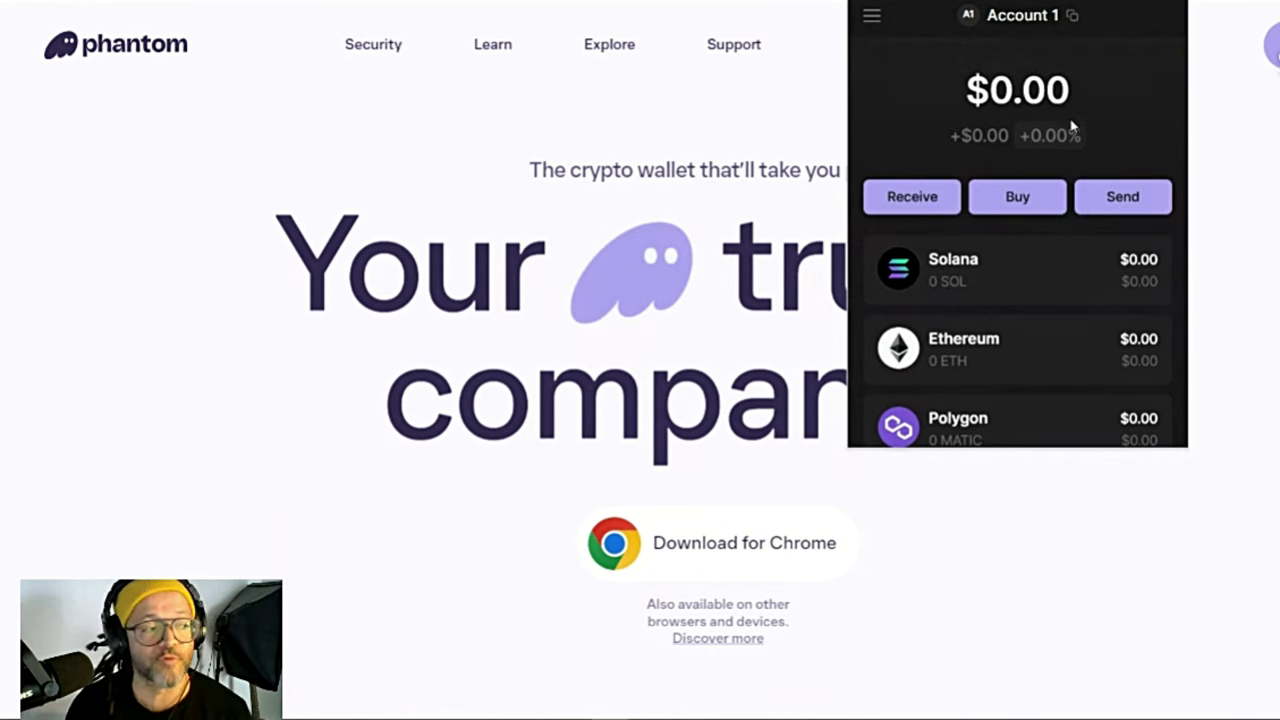
mouse_move(1031, 63)
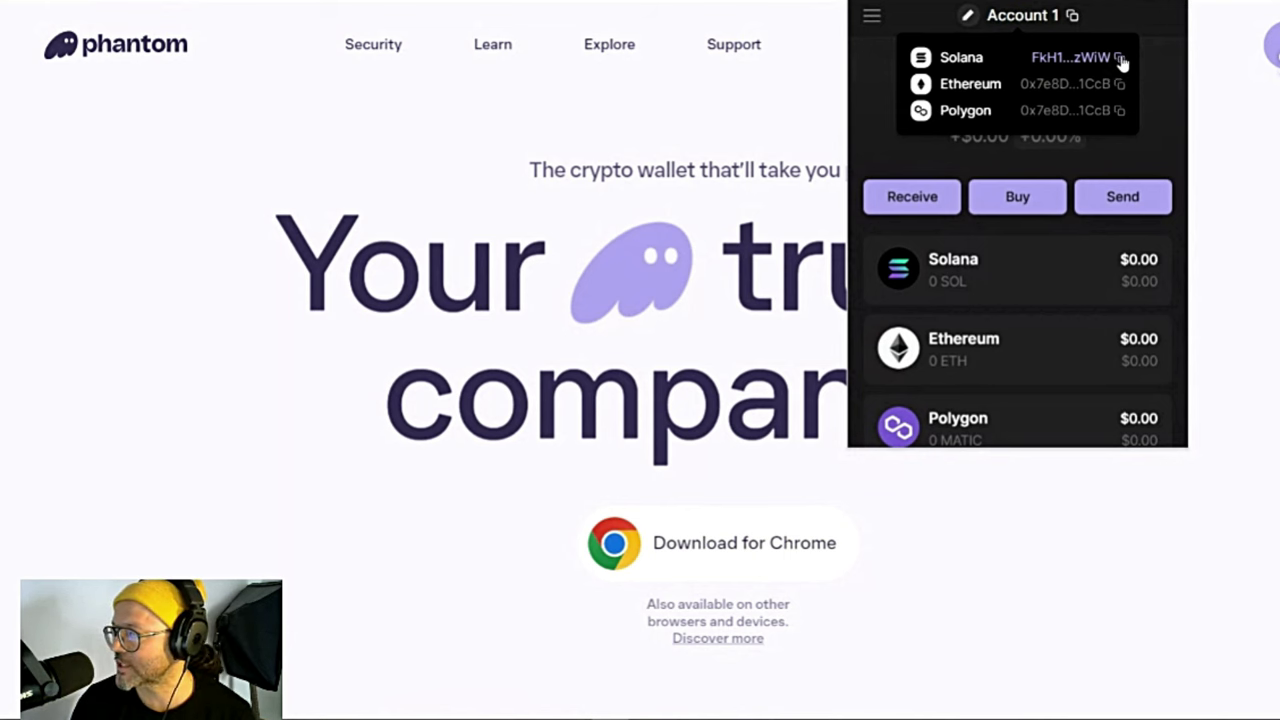
click(1120, 58)
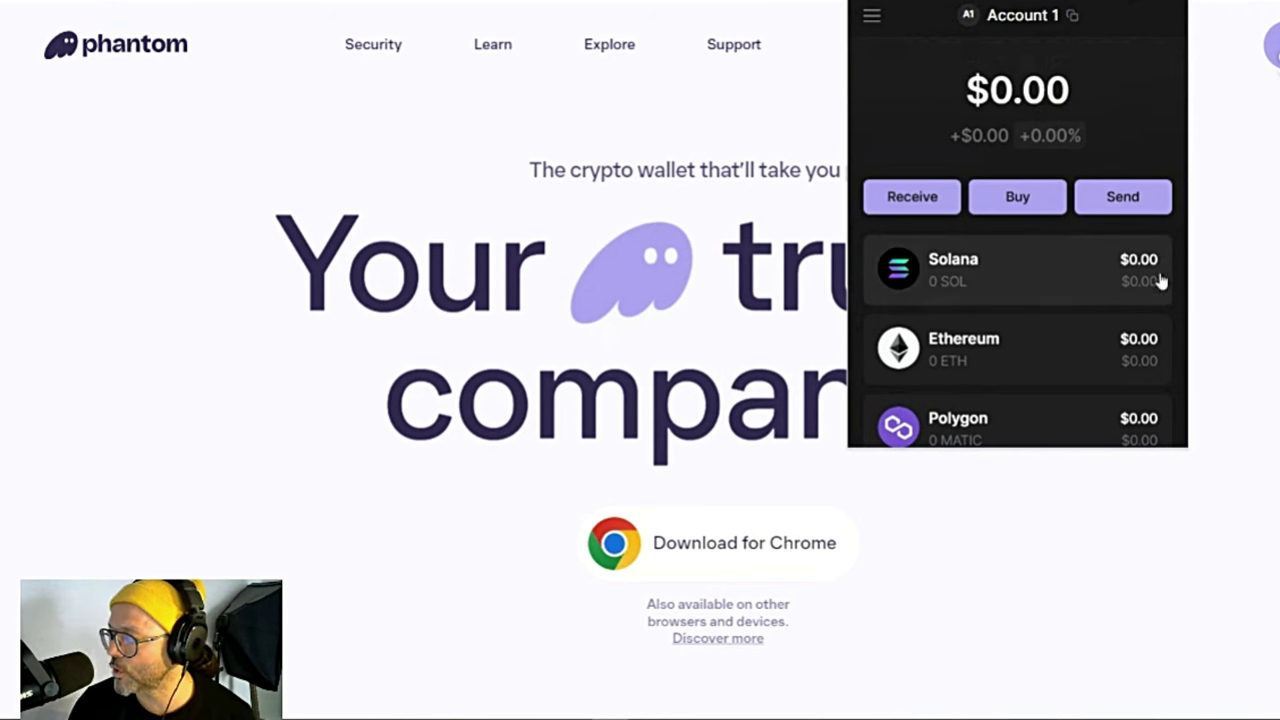
scroll(988, 220, down, 1)
Step: Look at the Solana token details, then go back to the token list
click(1000, 248)
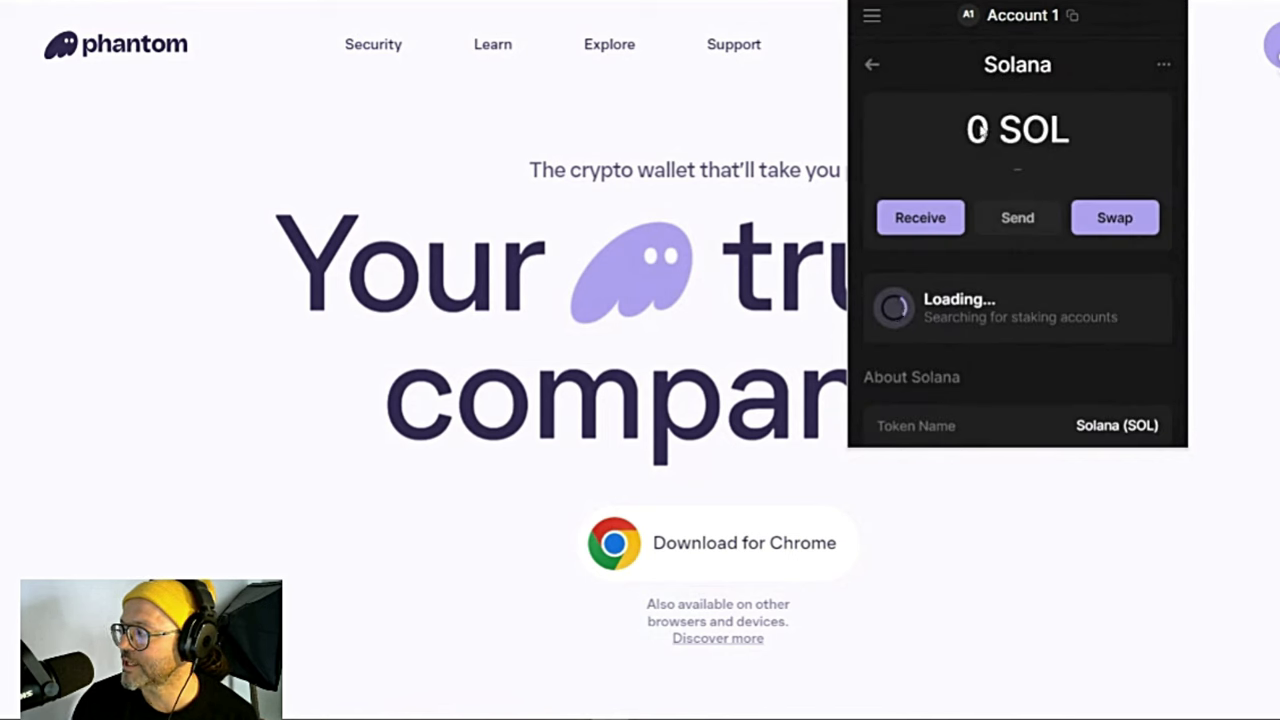
scroll(997, 171, down, 2)
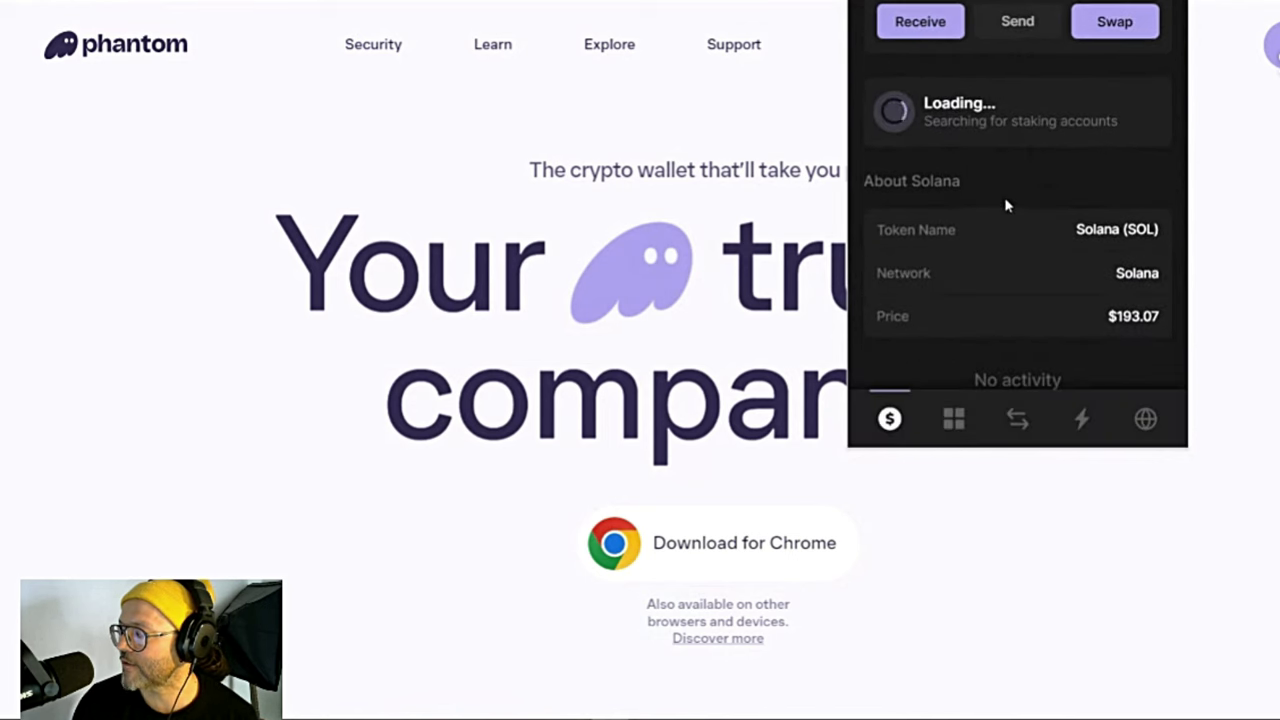
scroll(1040, 248, up, 3)
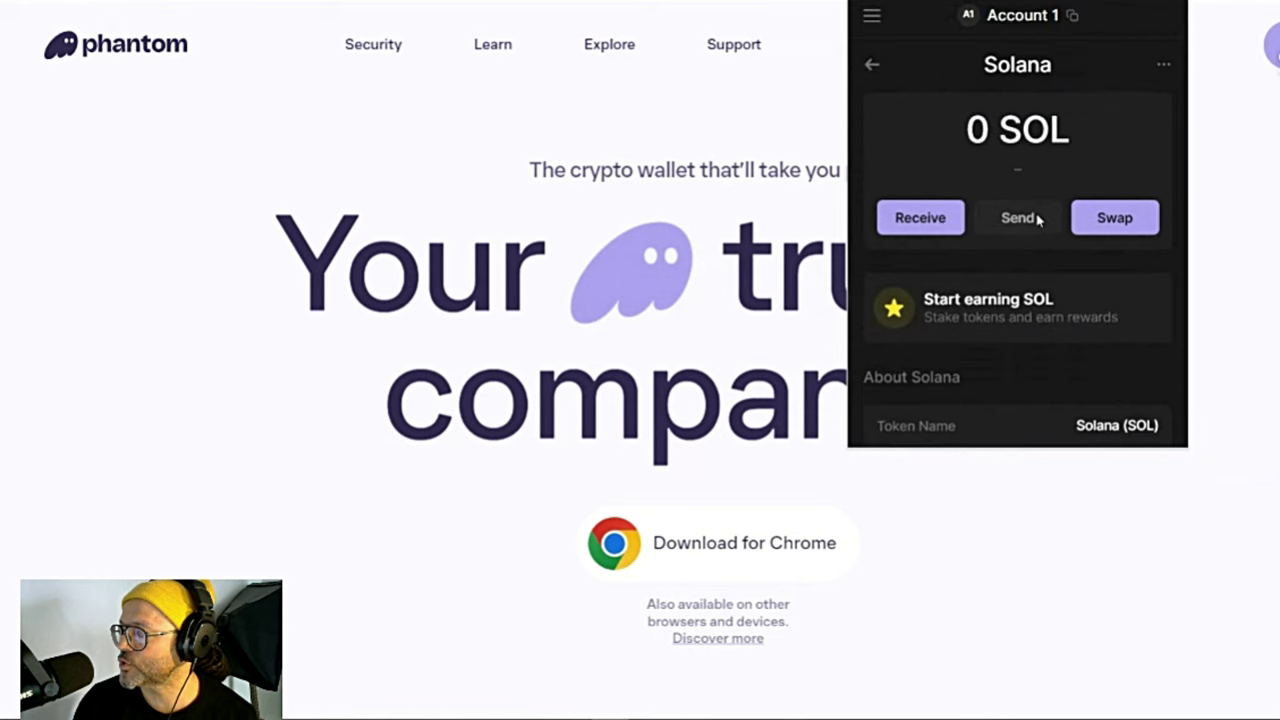
click(872, 65)
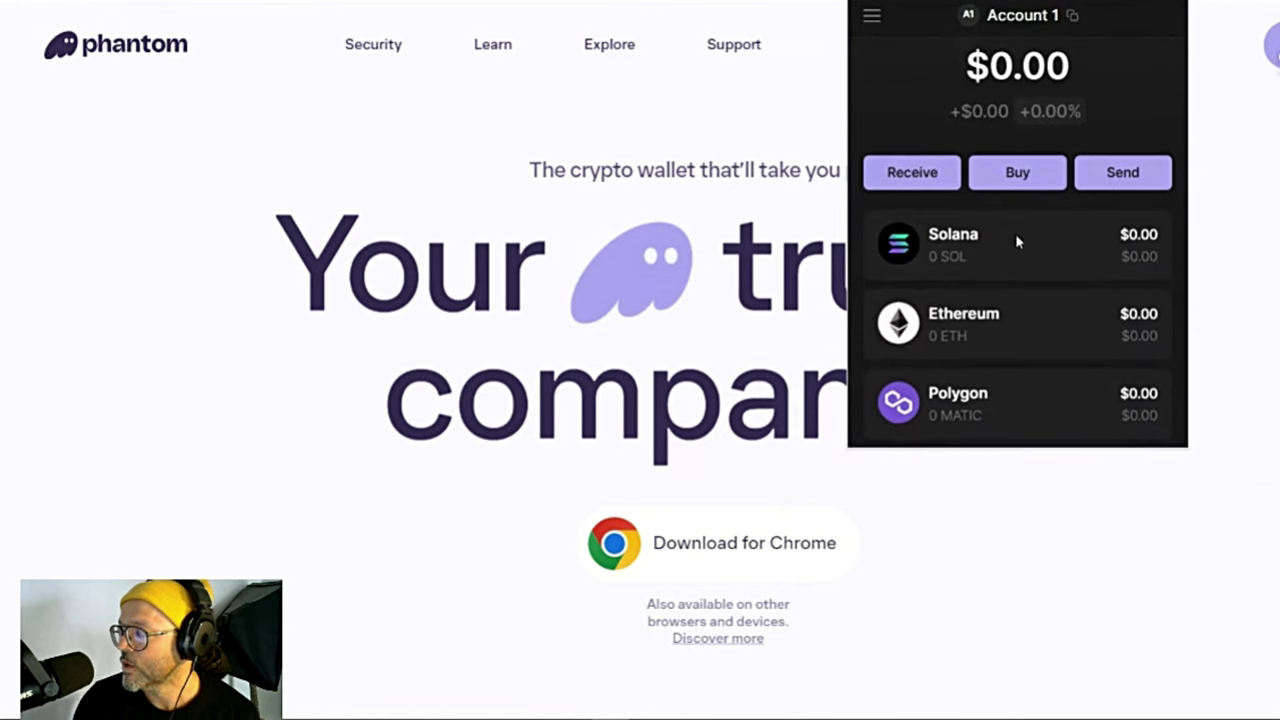
scroll(1030, 240, down, 2)
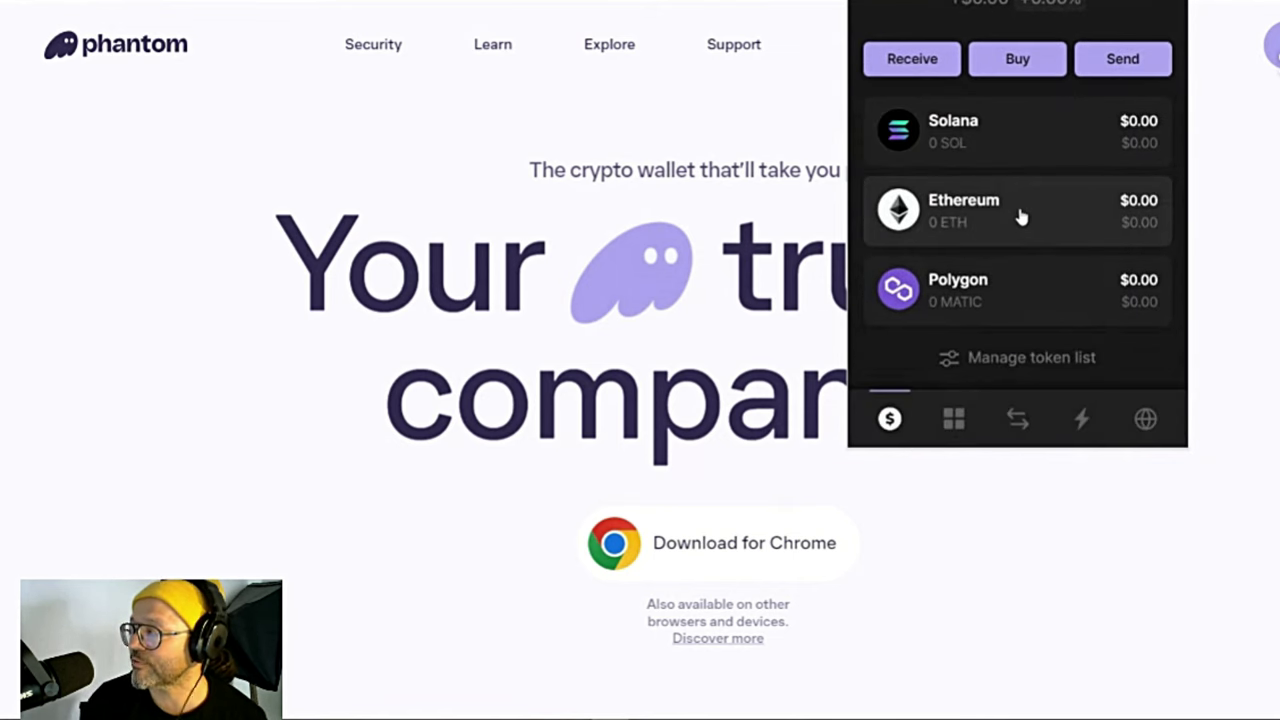
Step: Check the collectibles, return to token balances, then view the empty activity tab
click(954, 420)
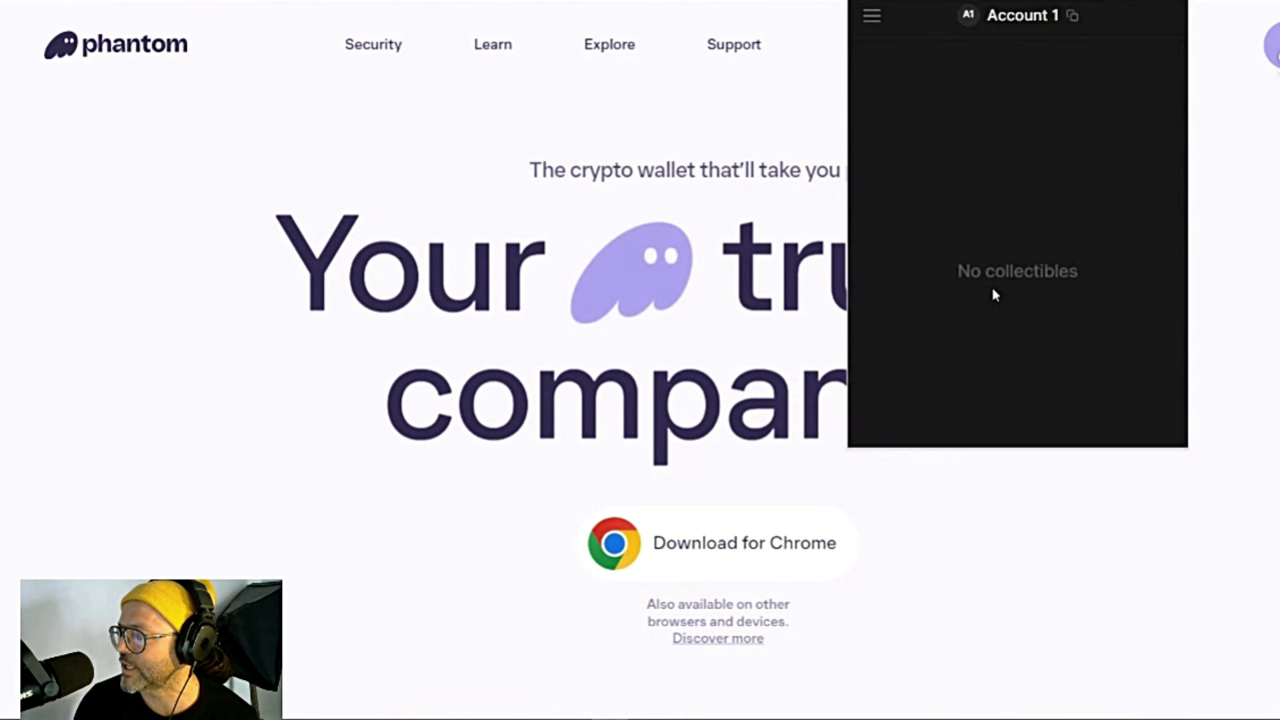
click(889, 419)
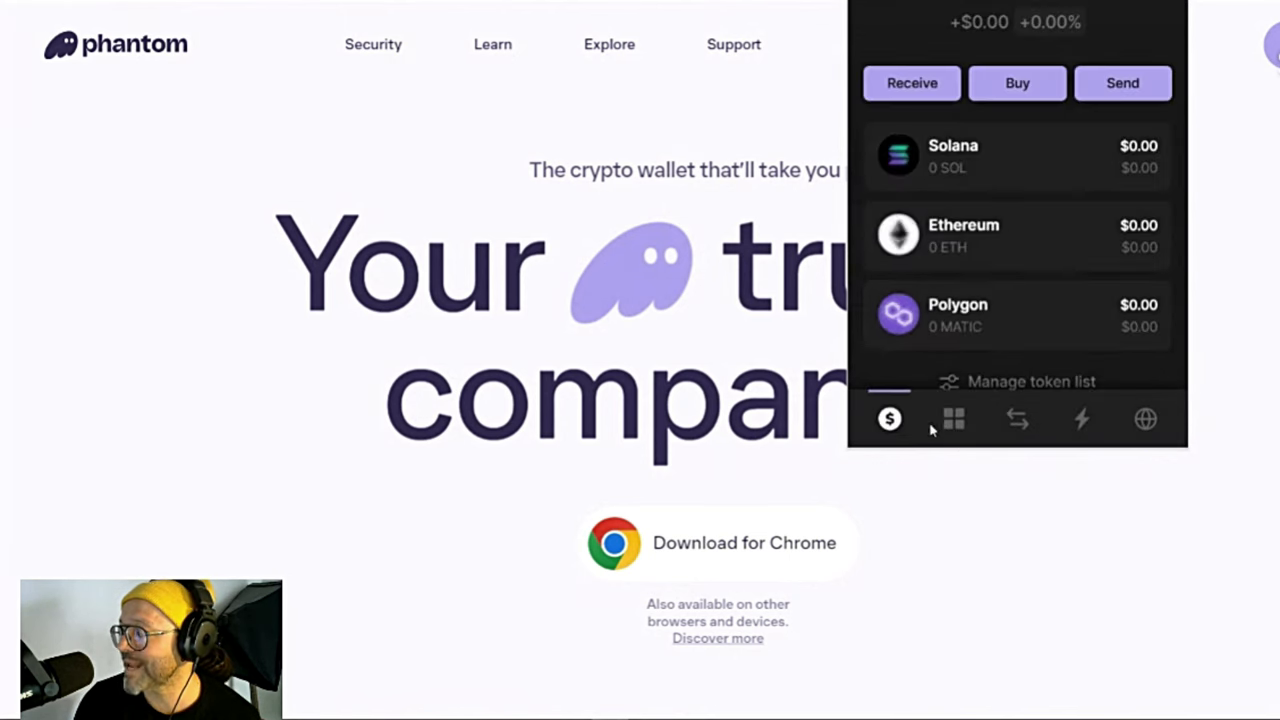
scroll(985, 255, up, 2)
scroll(993, 244, down, 2)
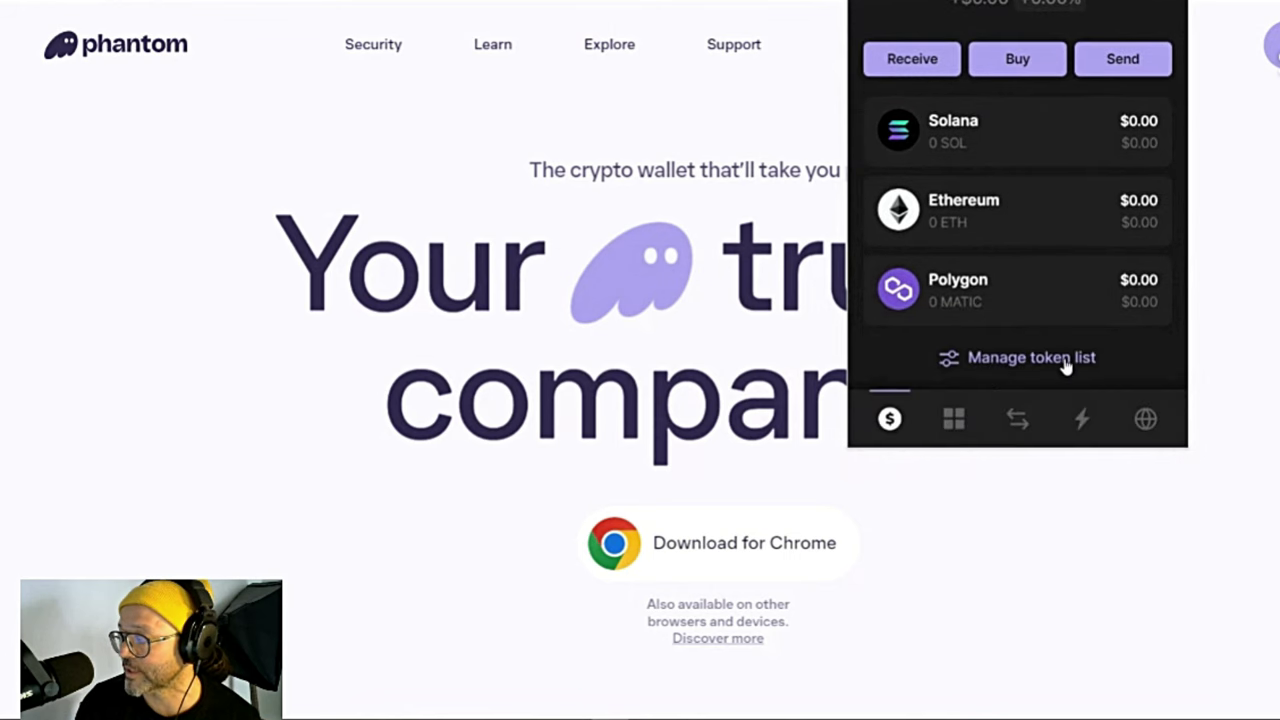
click(1085, 427)
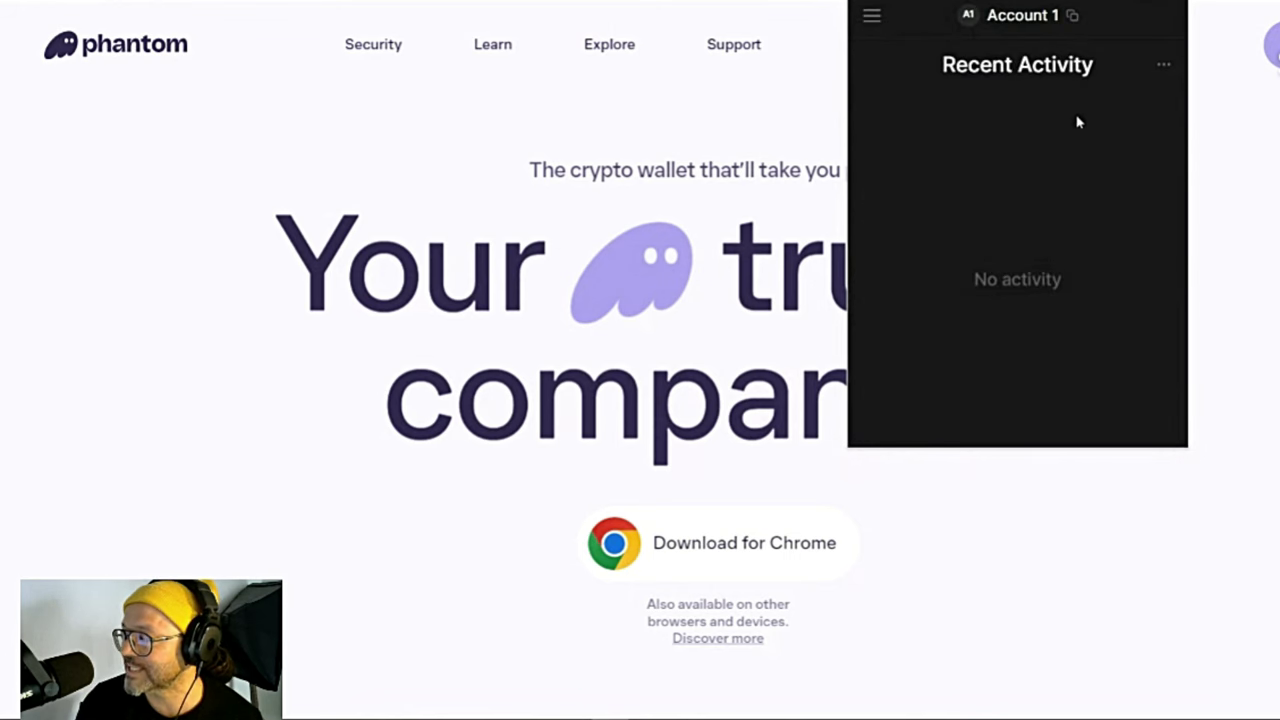
scroll(1062, 277, down, 2)
Step: Open Explore and page the featured apps through to MOOAR and Sunflower
click(1145, 420)
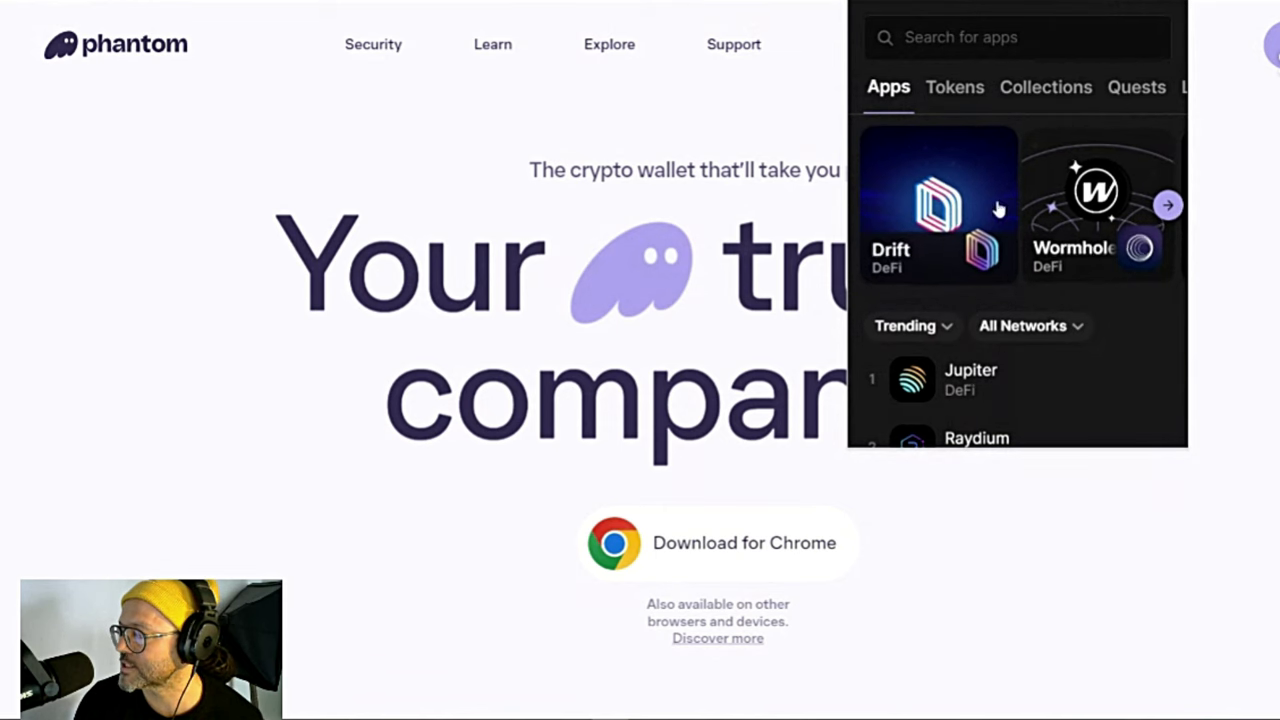
click(1170, 205)
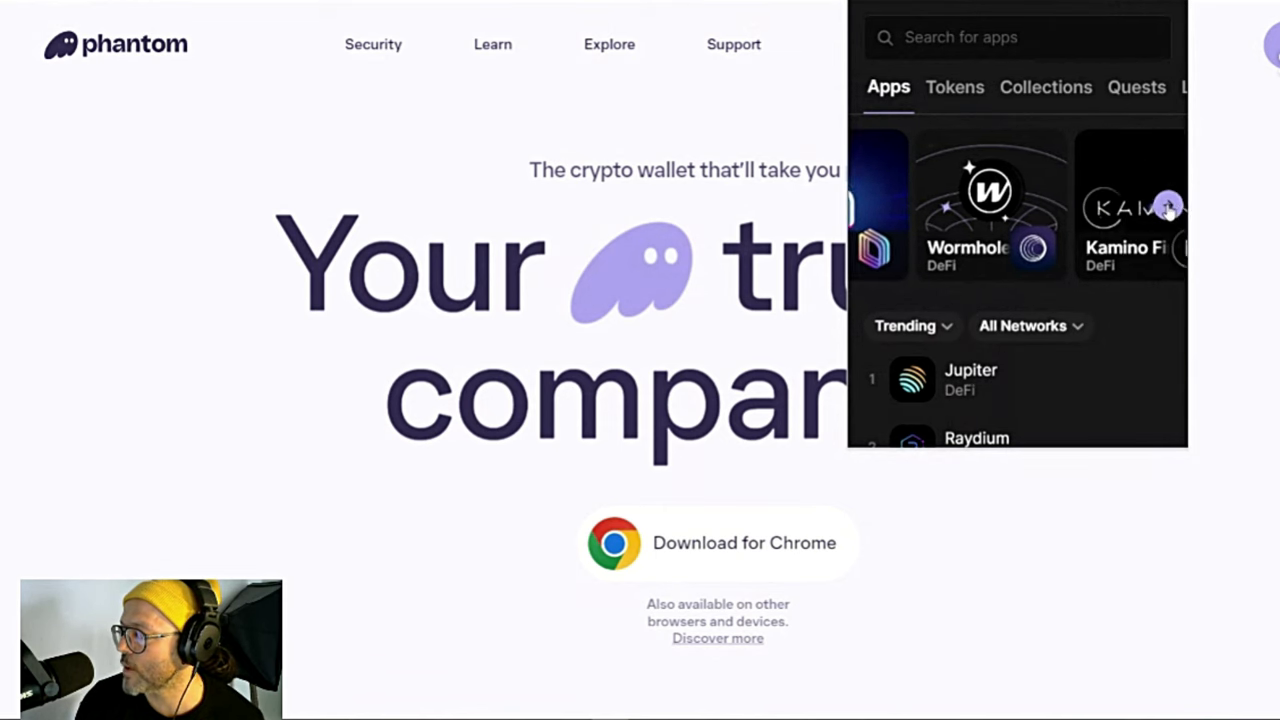
click(1168, 205)
drag(1086, 210, 977, 230)
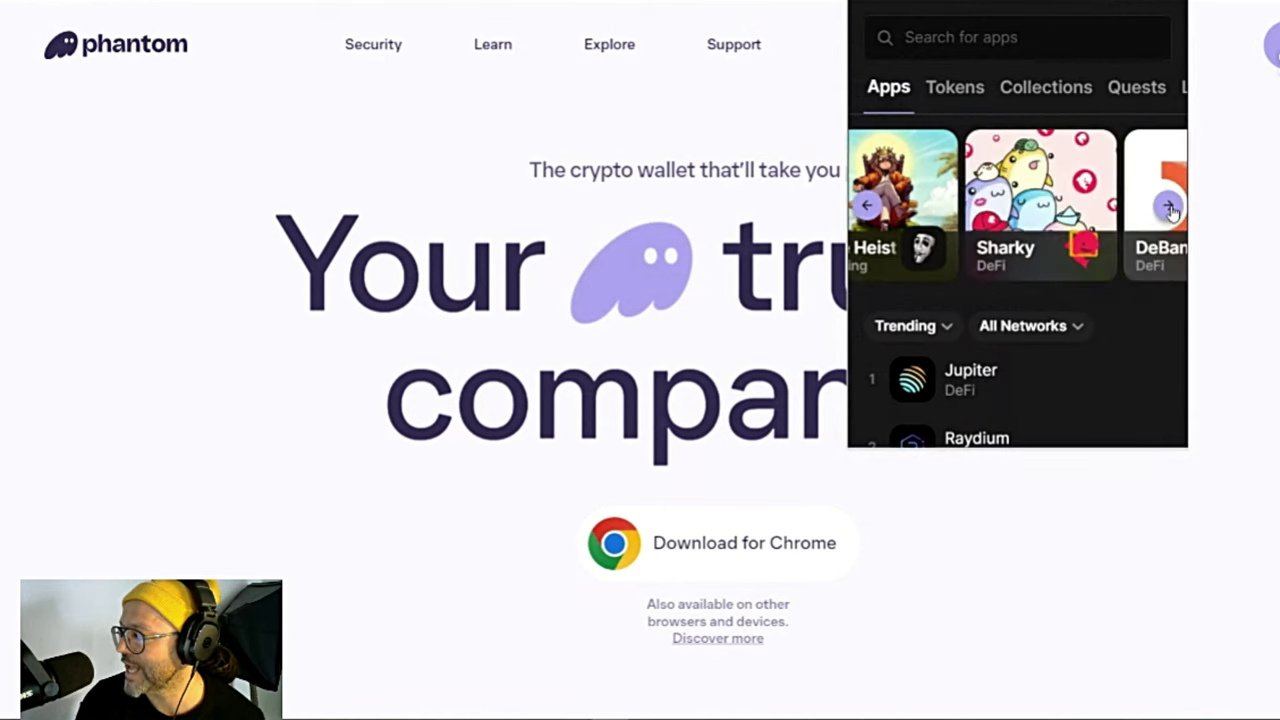
click(1168, 205)
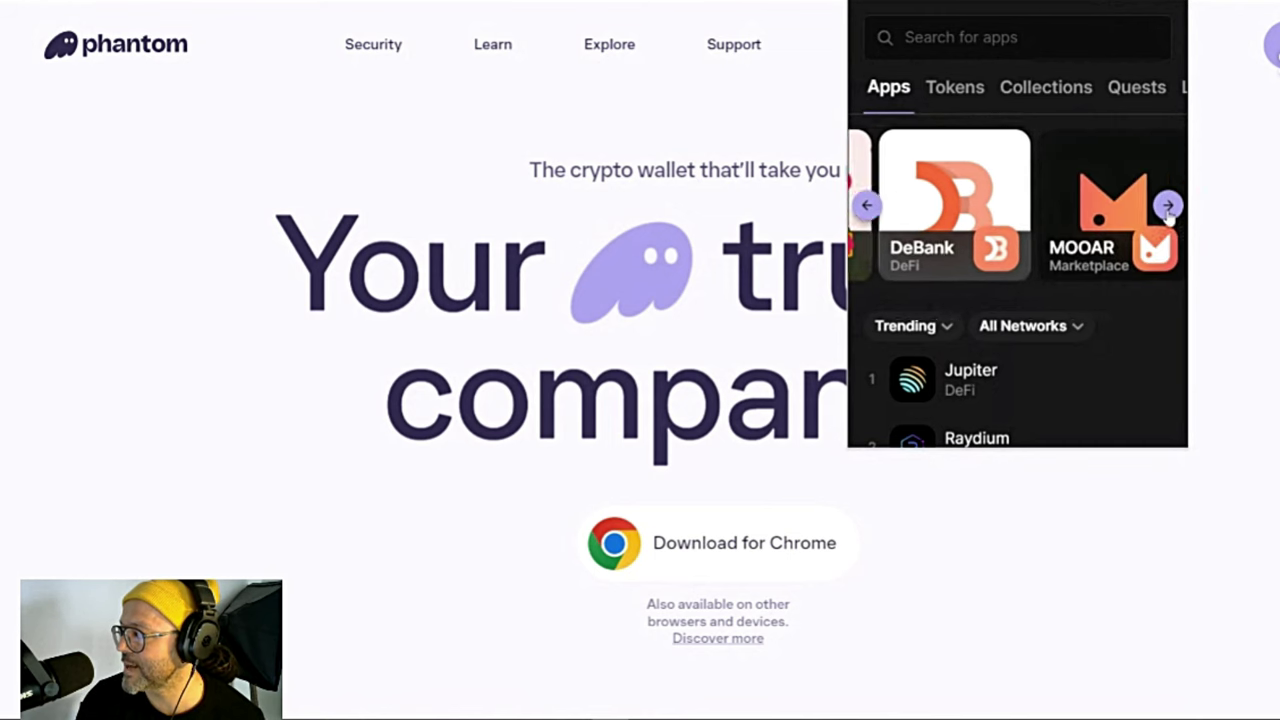
click(1168, 205)
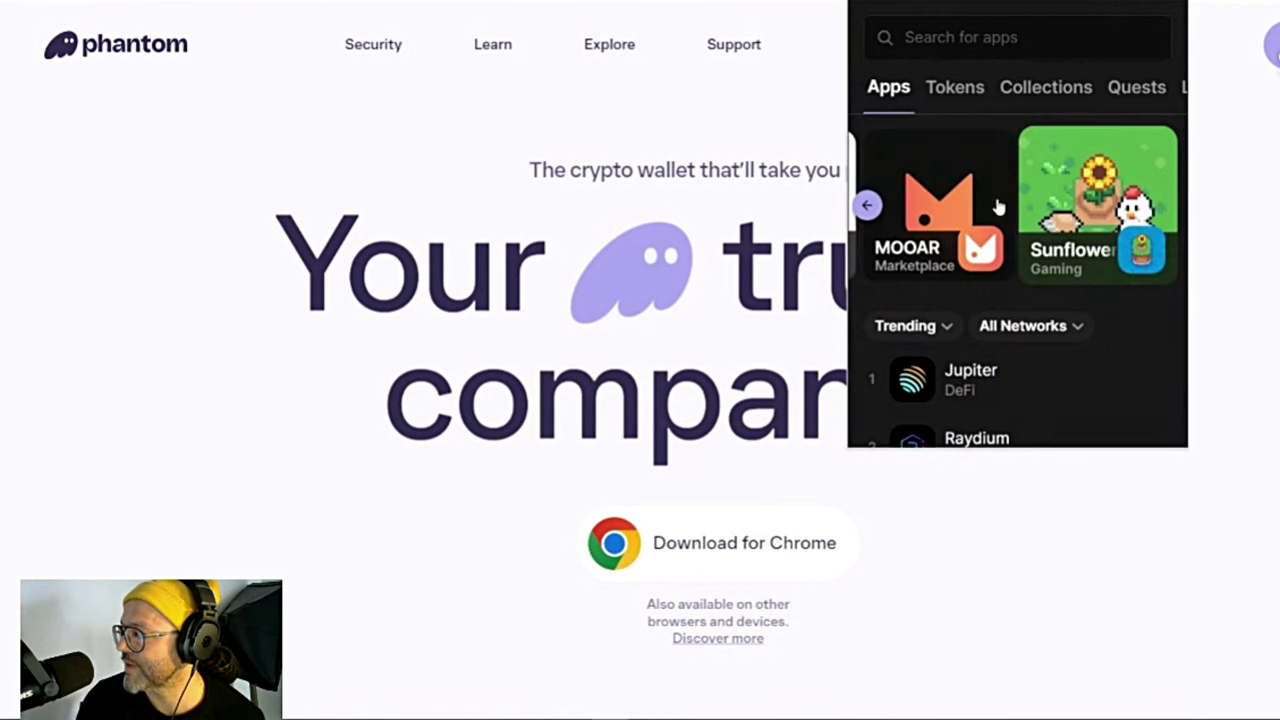
Step: View Quests, then page the Collections carousel past The Heist and Frogana
click(1122, 92)
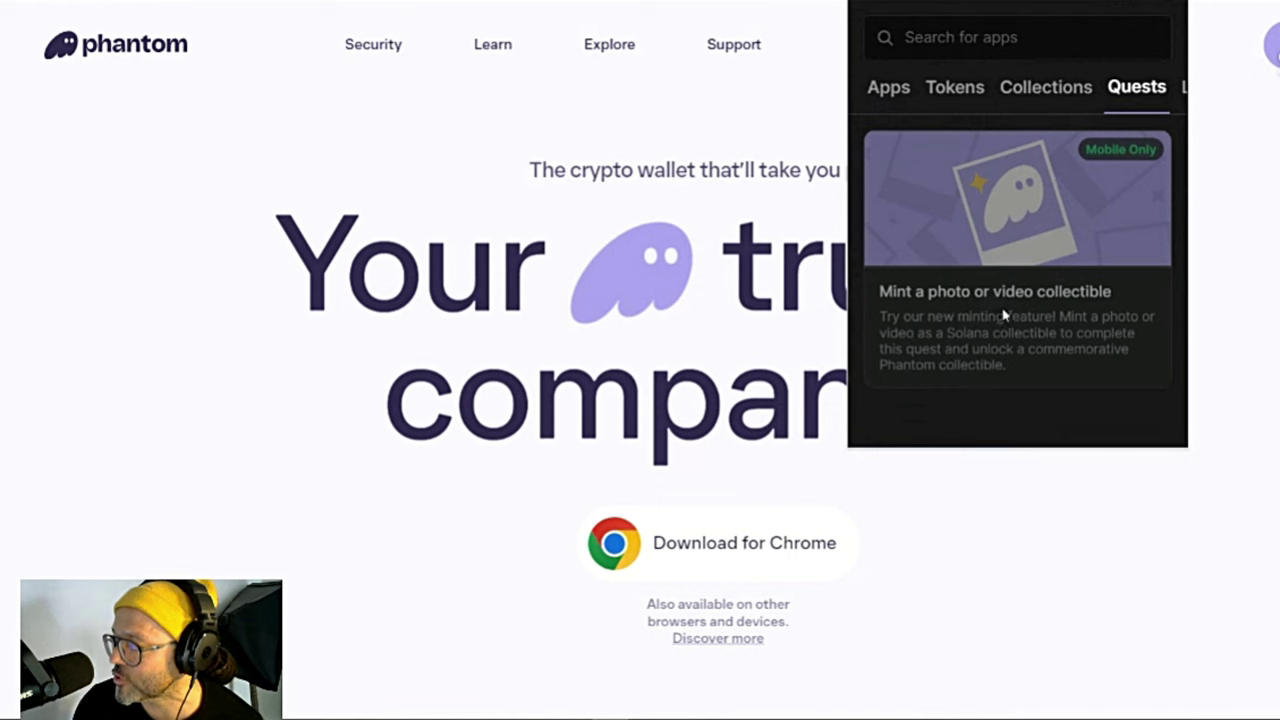
click(1057, 100)
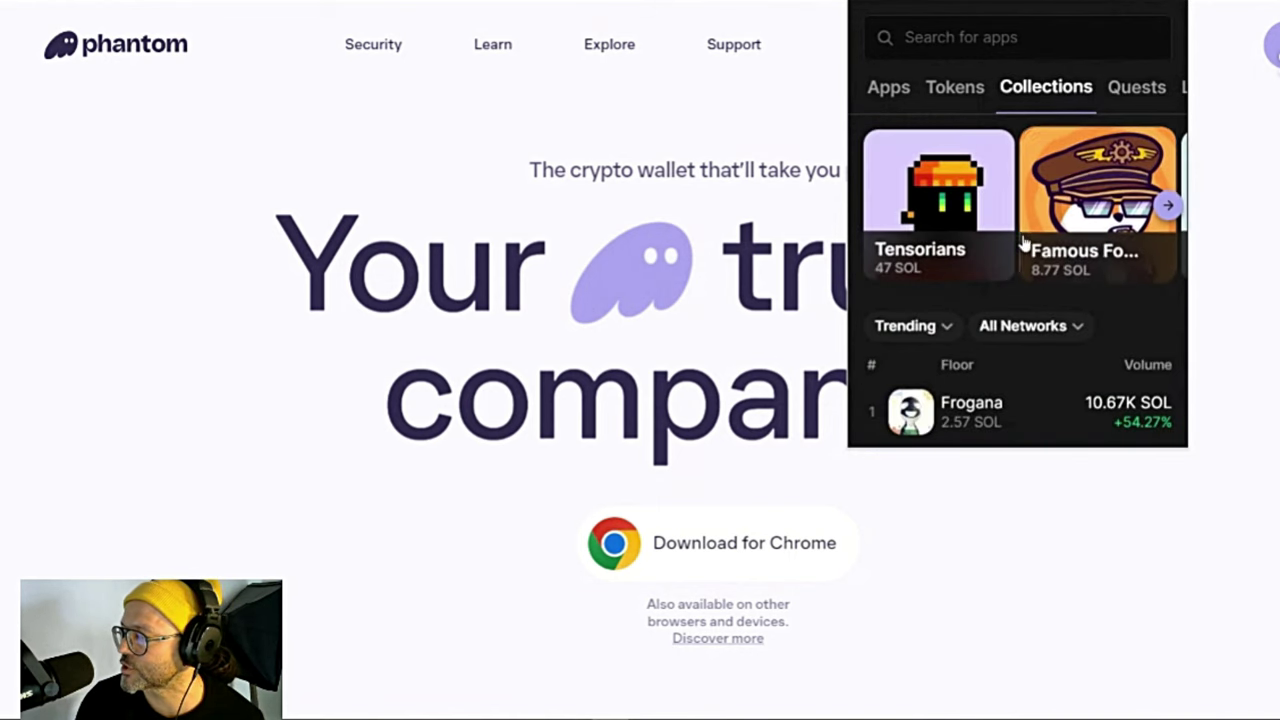
scroll(1024, 243, down, 3)
scroll(1026, 263, up, 3)
click(1168, 206)
click(1168, 207)
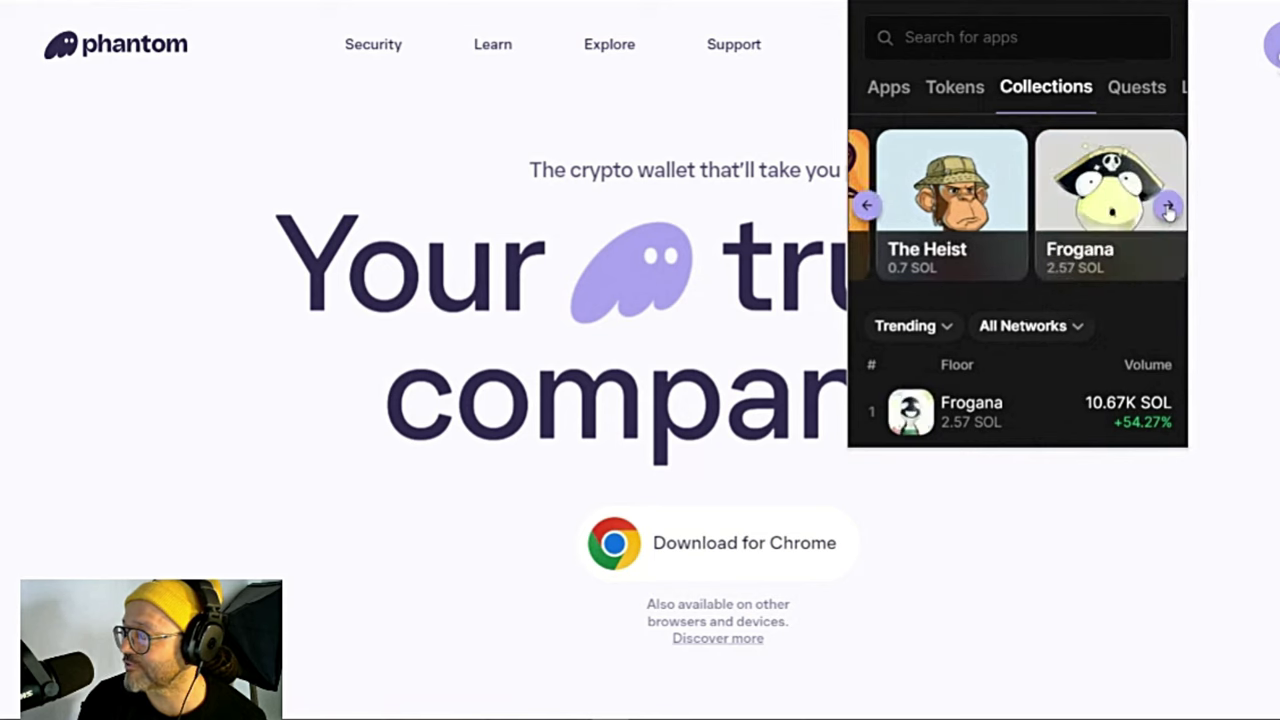
click(1168, 207)
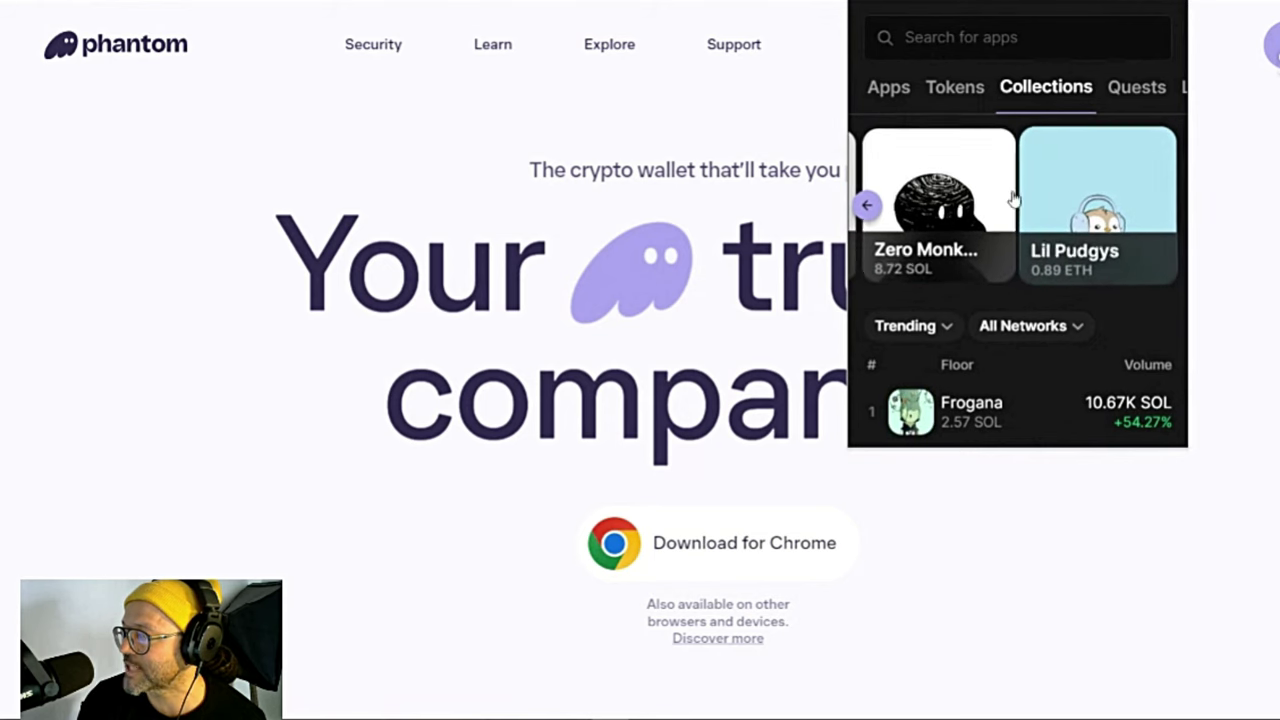
Step: Open Tokens, advance featured tokens to Jupiter and Pyth Network, and scroll the 24h volume list
click(968, 97)
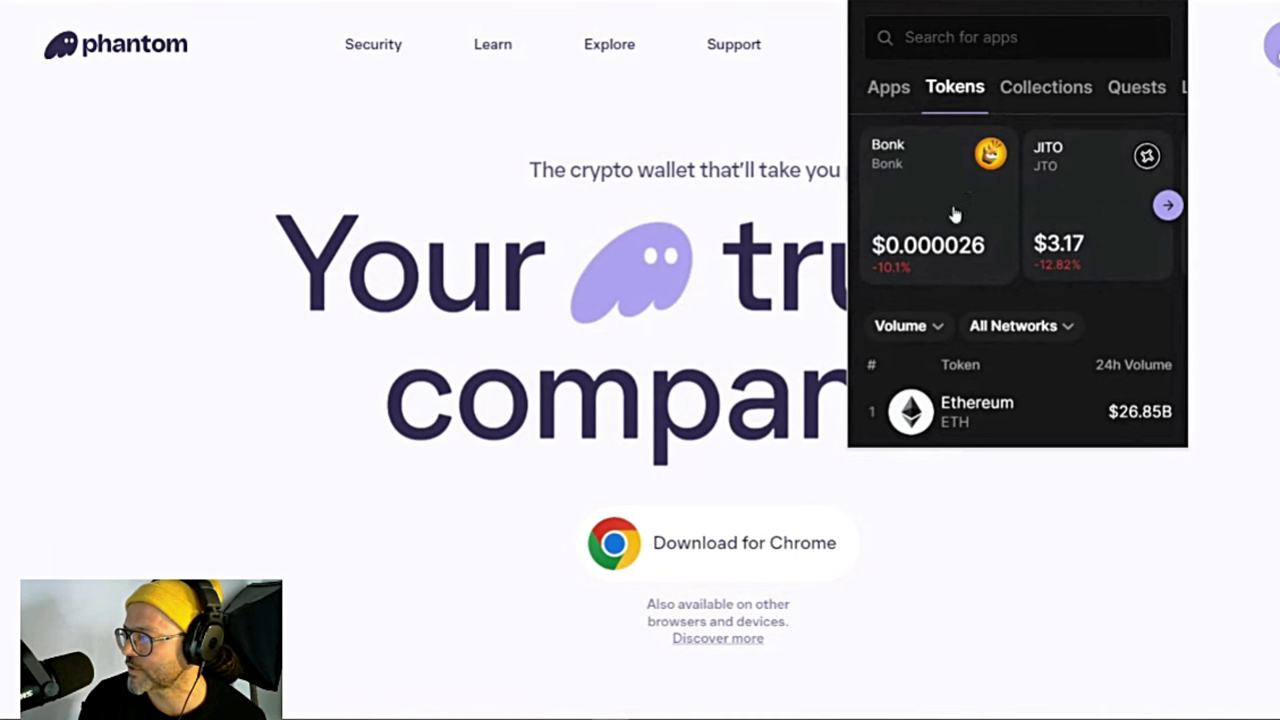
click(1168, 207)
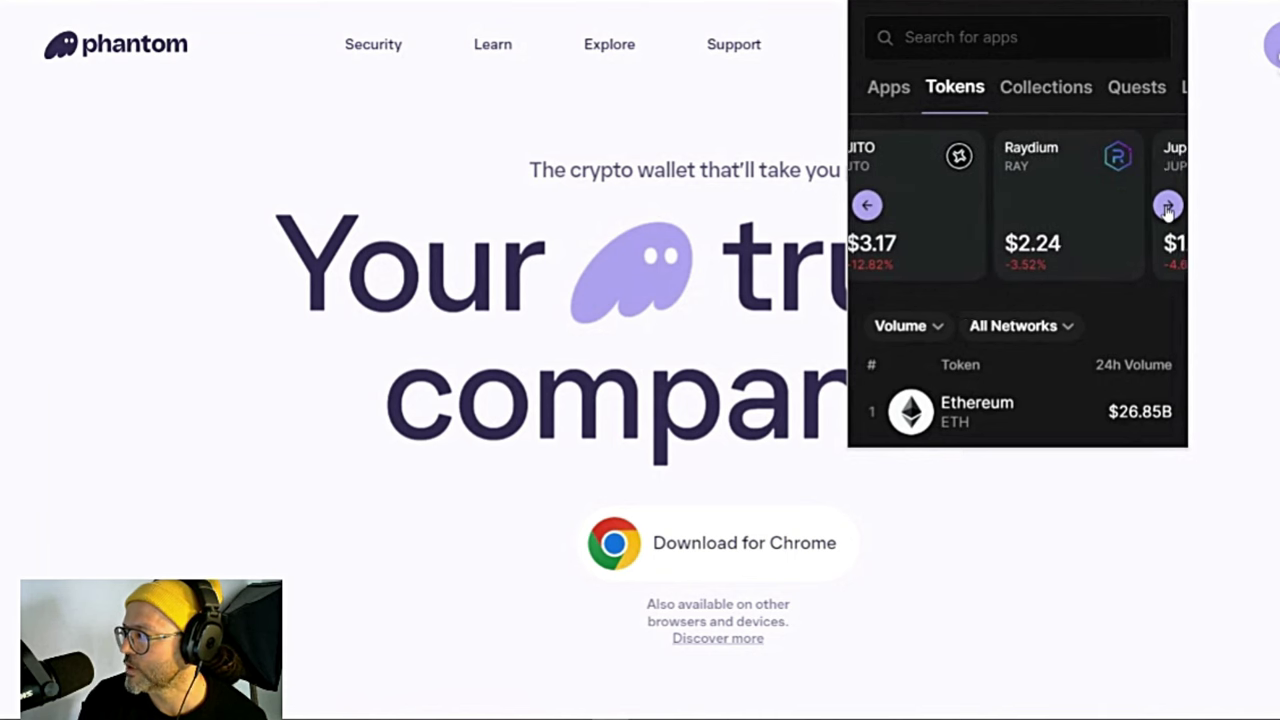
click(1168, 207)
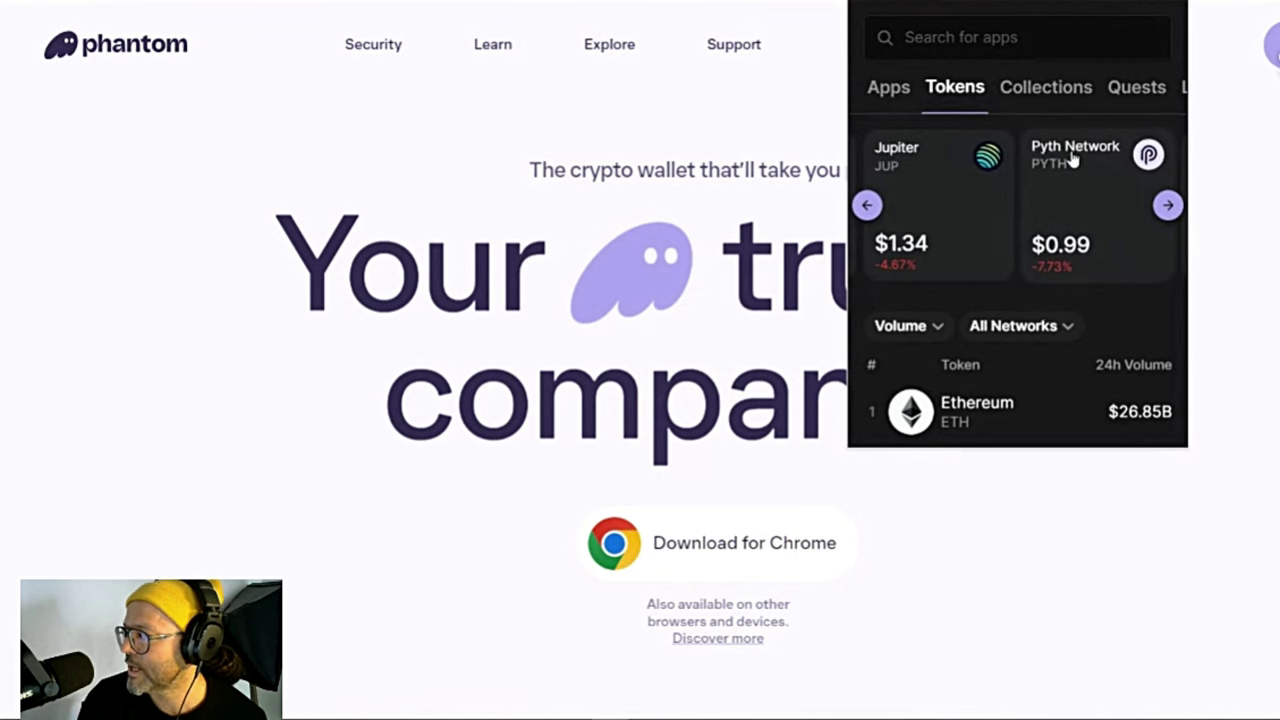
scroll(1020, 297, down, 6)
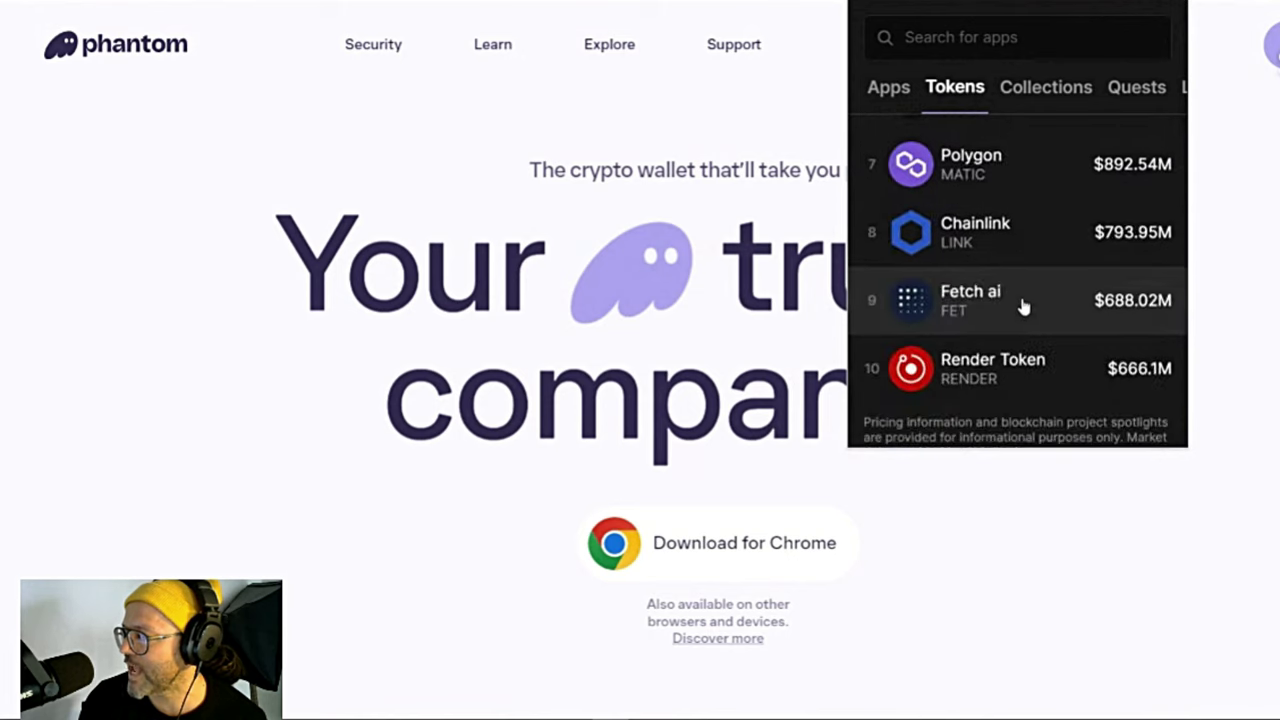
scroll(1022, 306, up, 6)
scroll(990, 340, down, 8)
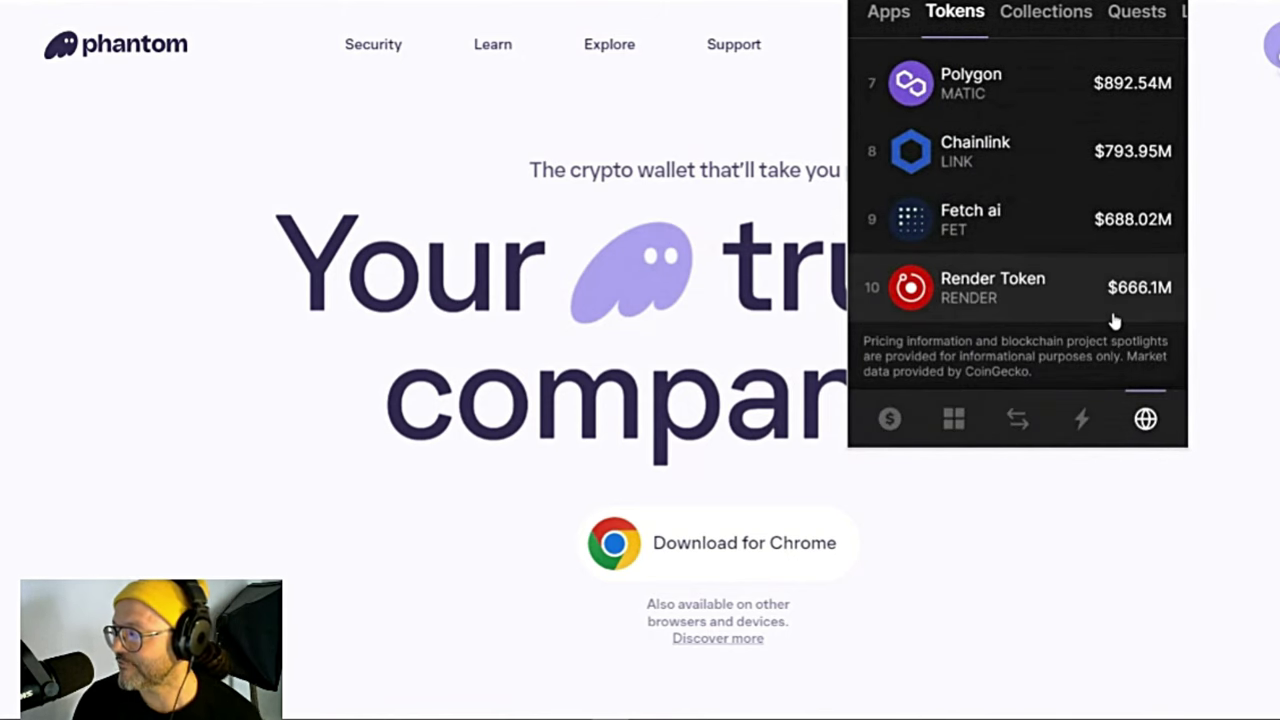
Step: Open the swap view and pick USD Coin as the token to receive
click(1017, 420)
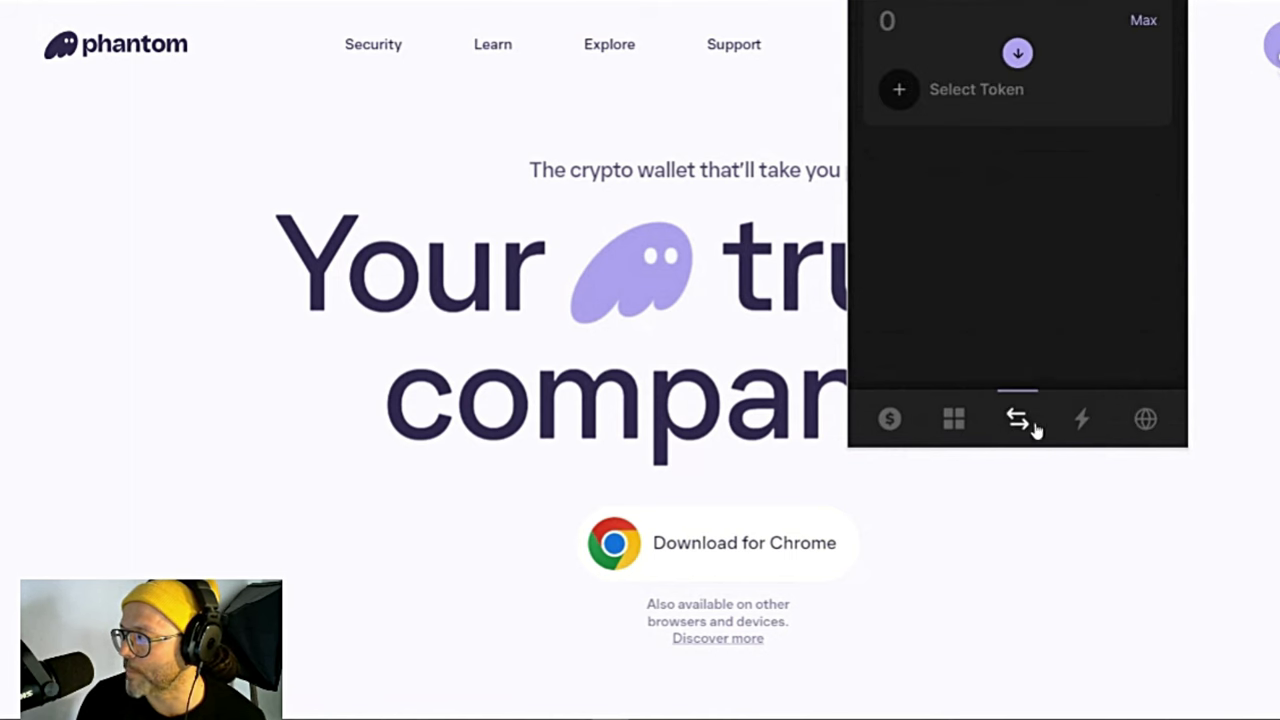
click(974, 87)
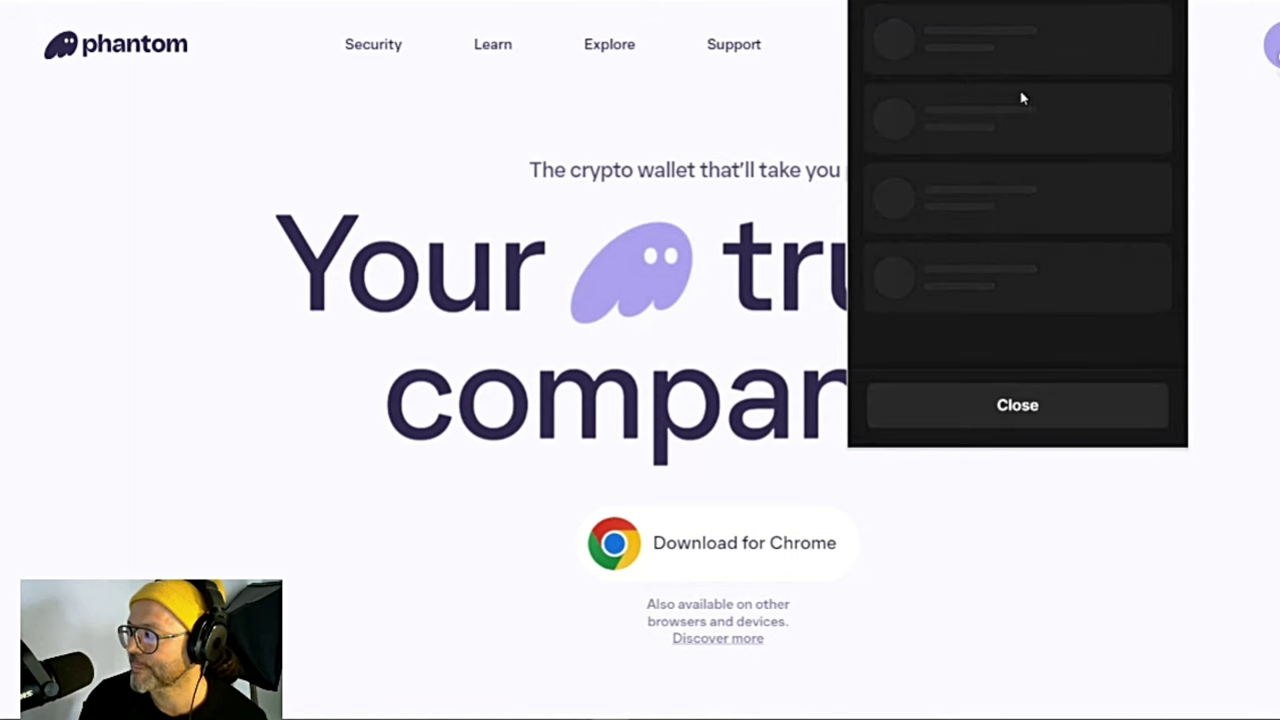
scroll(1020, 143, up, 2)
click(1014, 188)
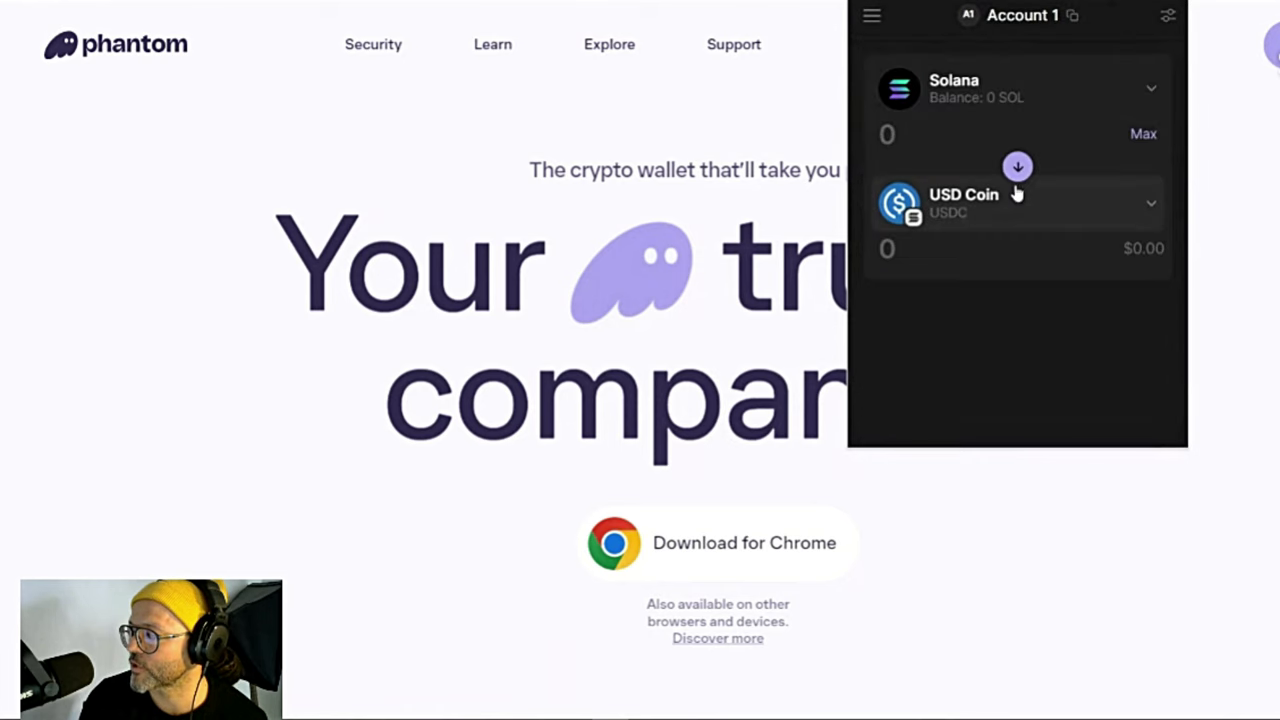
click(871, 16)
click(963, 72)
scroll(943, 217, down, 2)
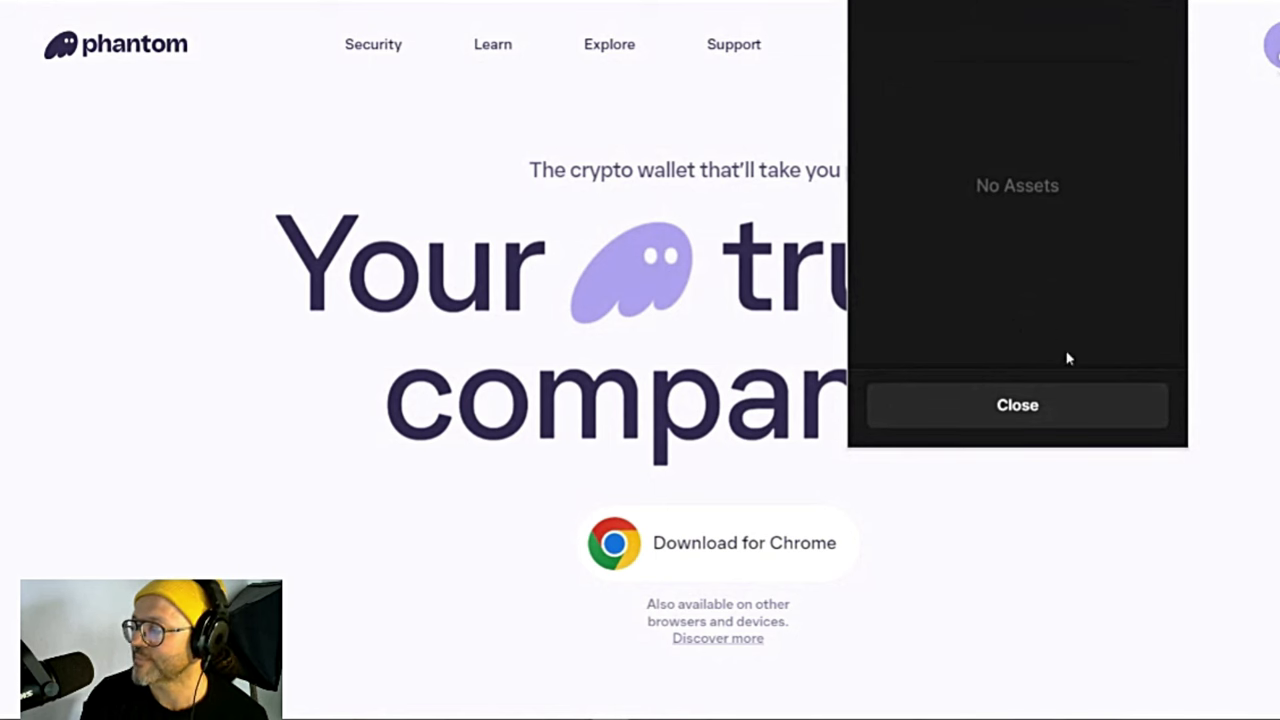
click(1057, 408)
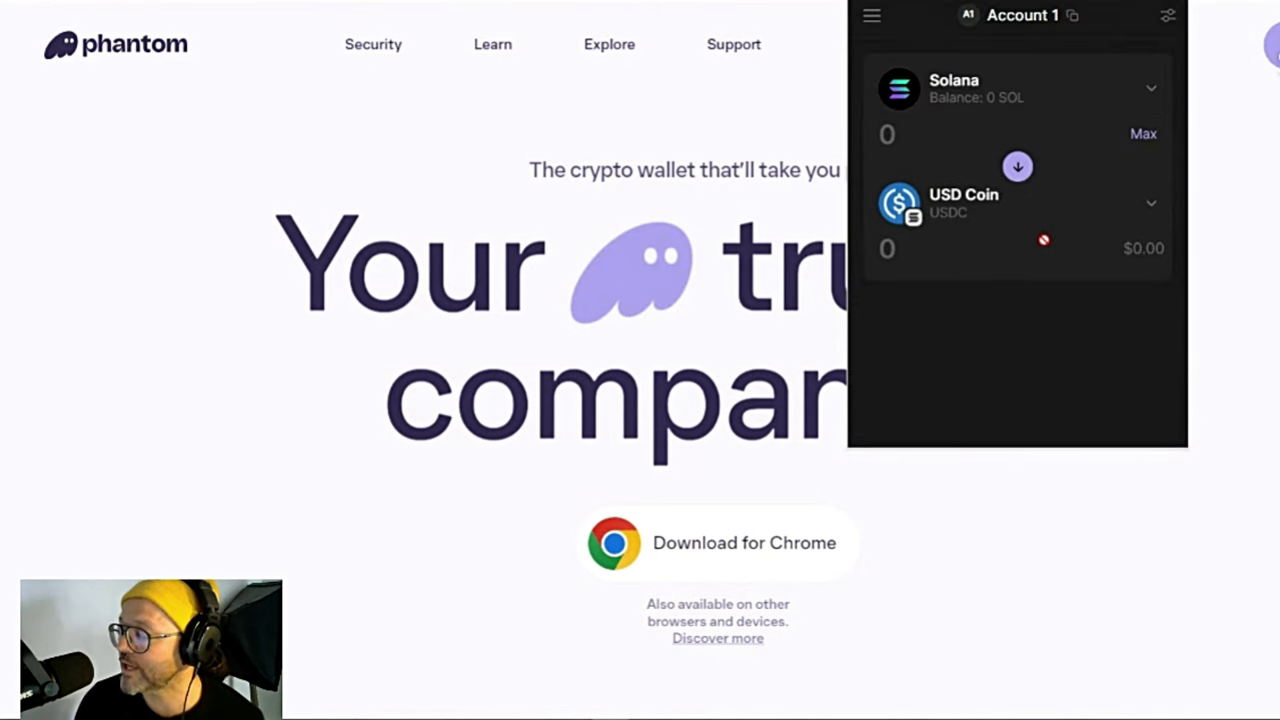
Step: Change the swap target to dogwifhat, then return to the home balance view
click(957, 212)
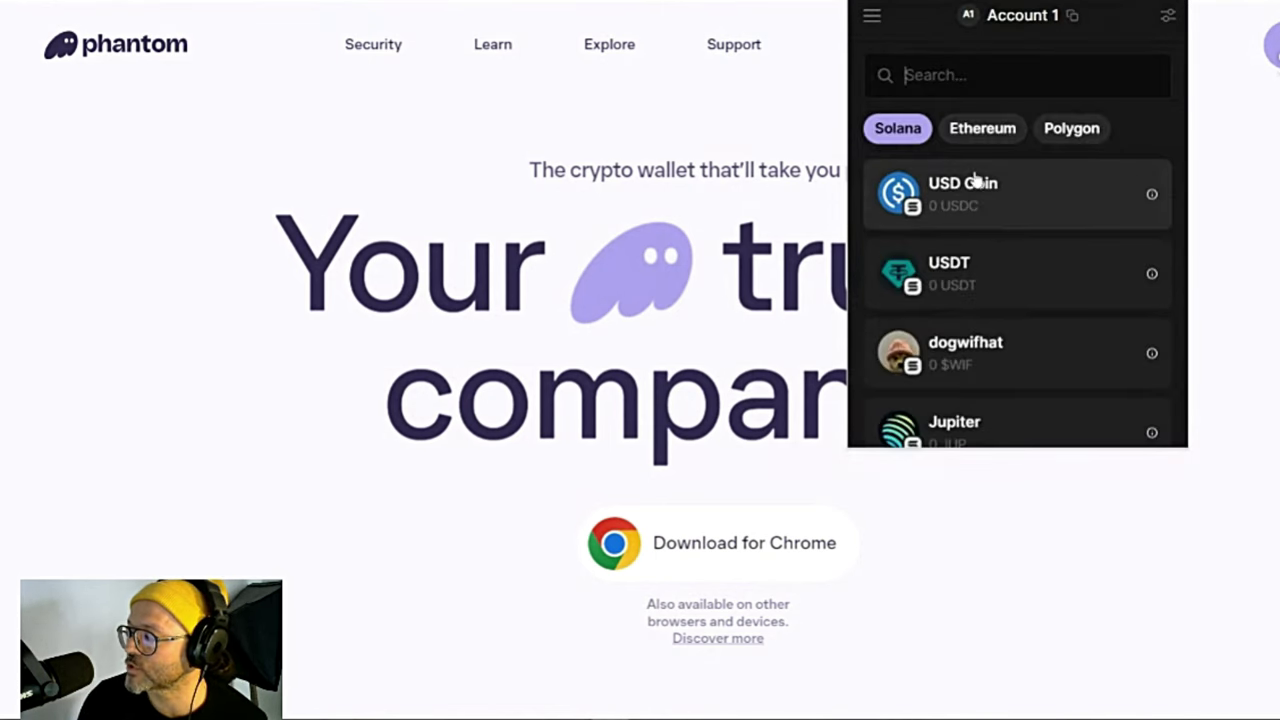
click(1011, 360)
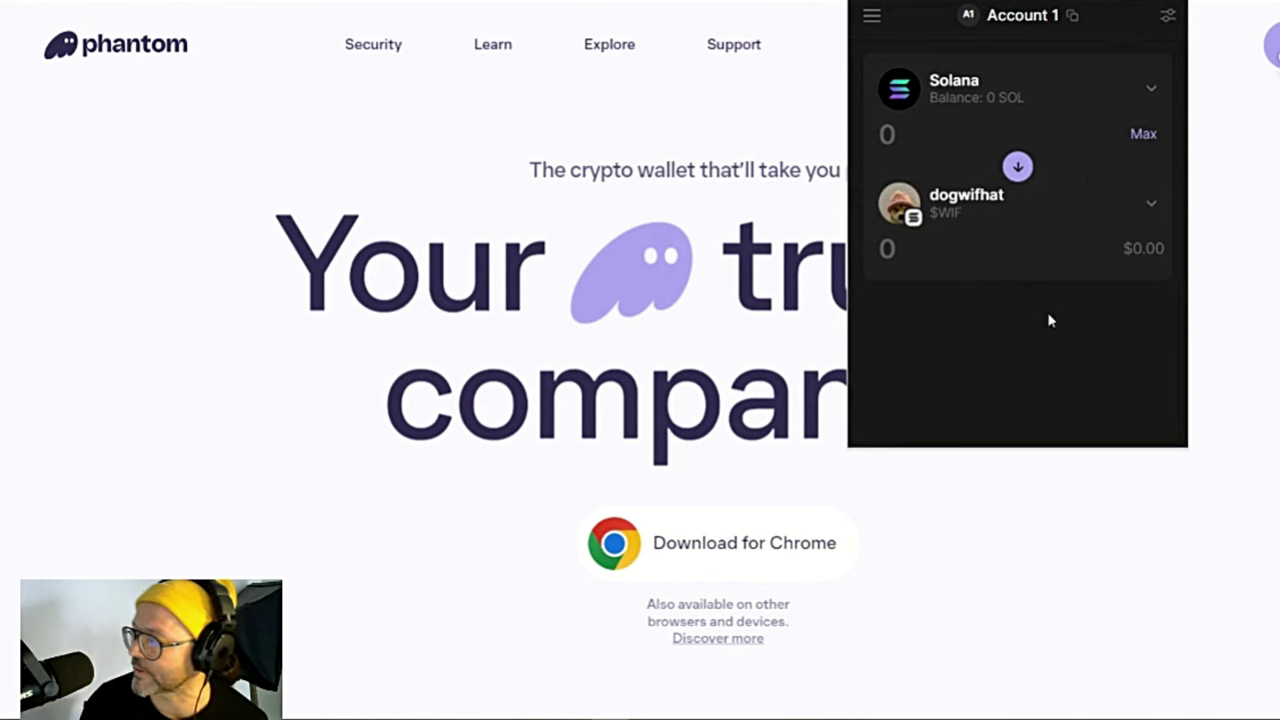
scroll(985, 200, down, 1)
scroll(997, 220, up, 1)
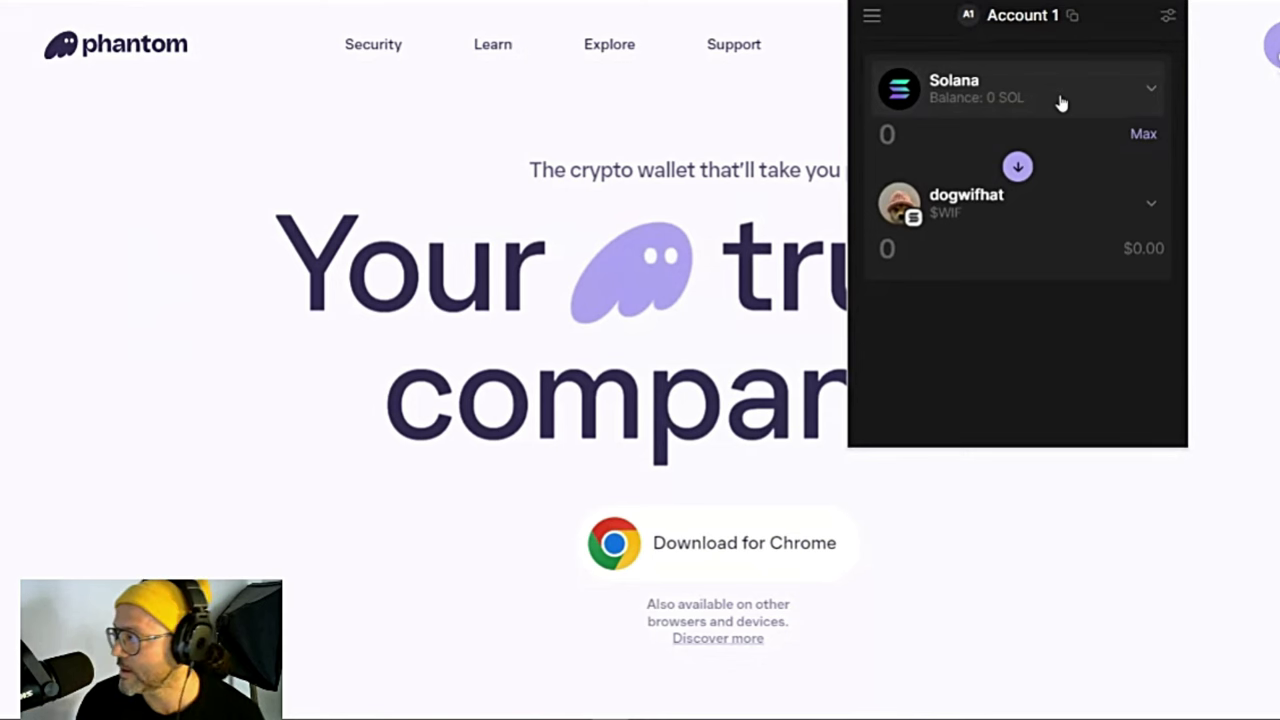
scroll(1040, 150, down, 1)
click(905, 420)
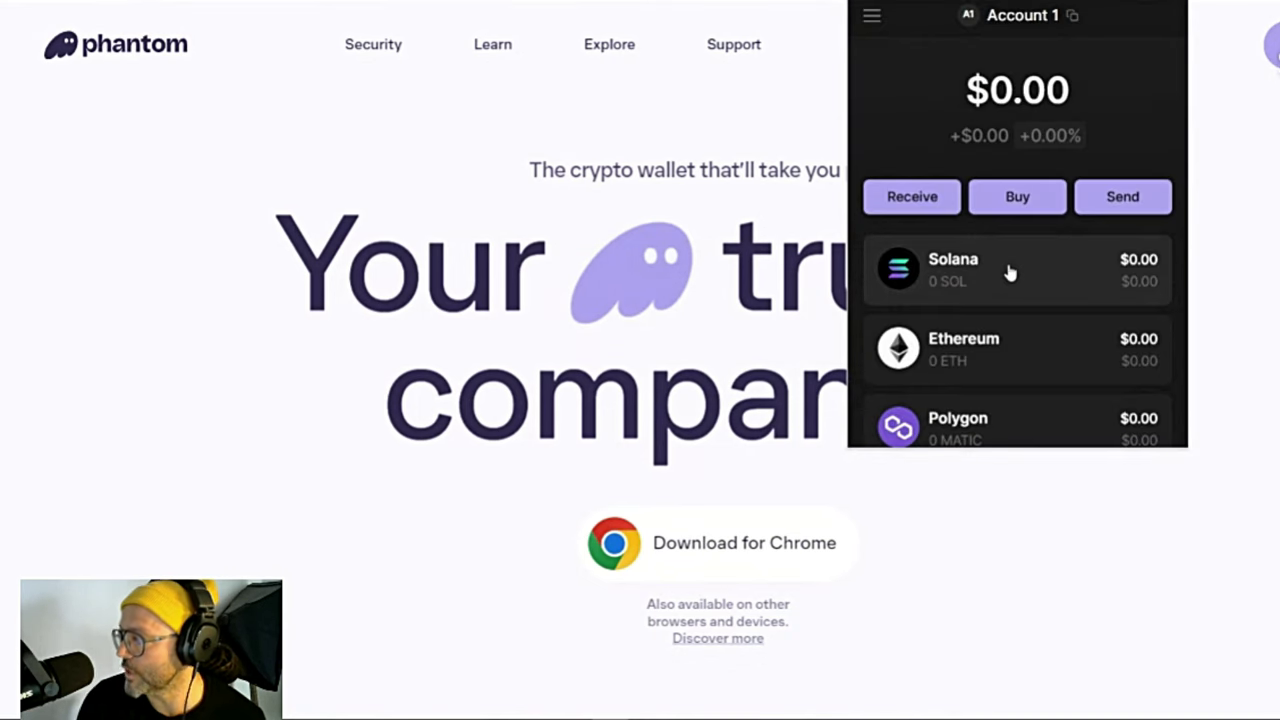
Step: Open Solana's details and show its Receive SOL address and QR code
click(1010, 272)
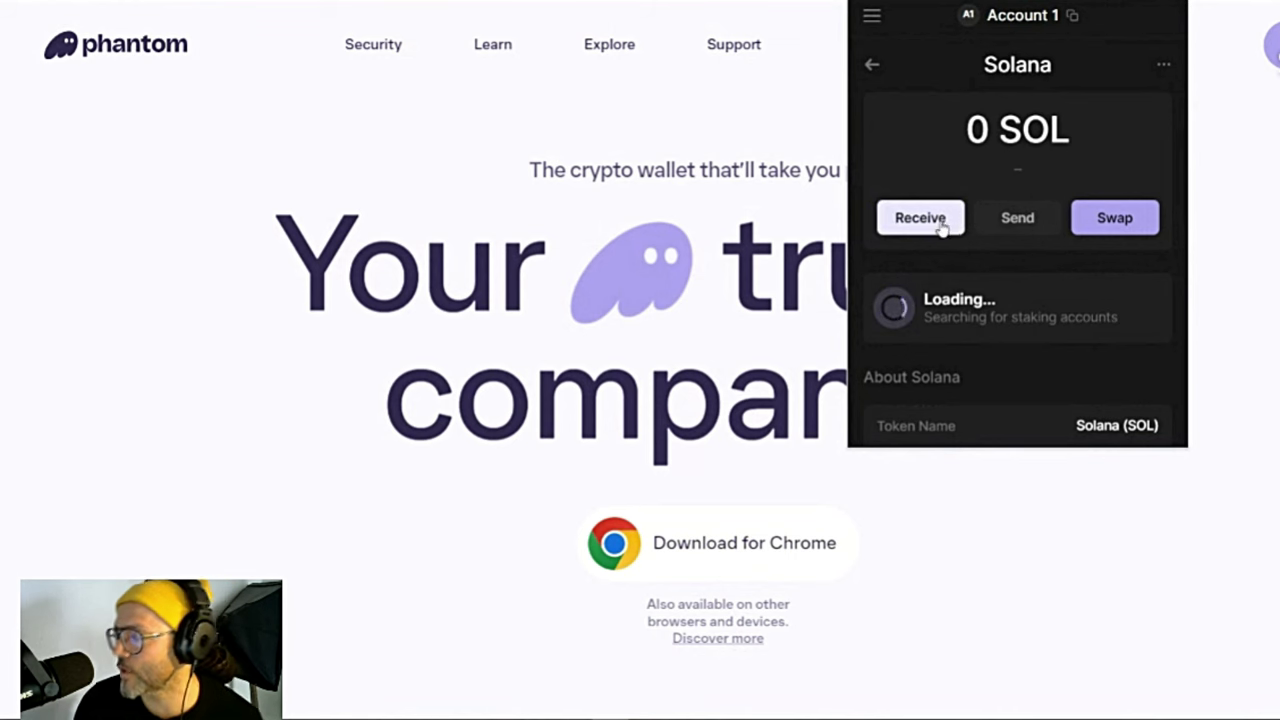
click(941, 229)
scroll(1040, 320, down, 2)
scroll(1058, 287, up, 2)
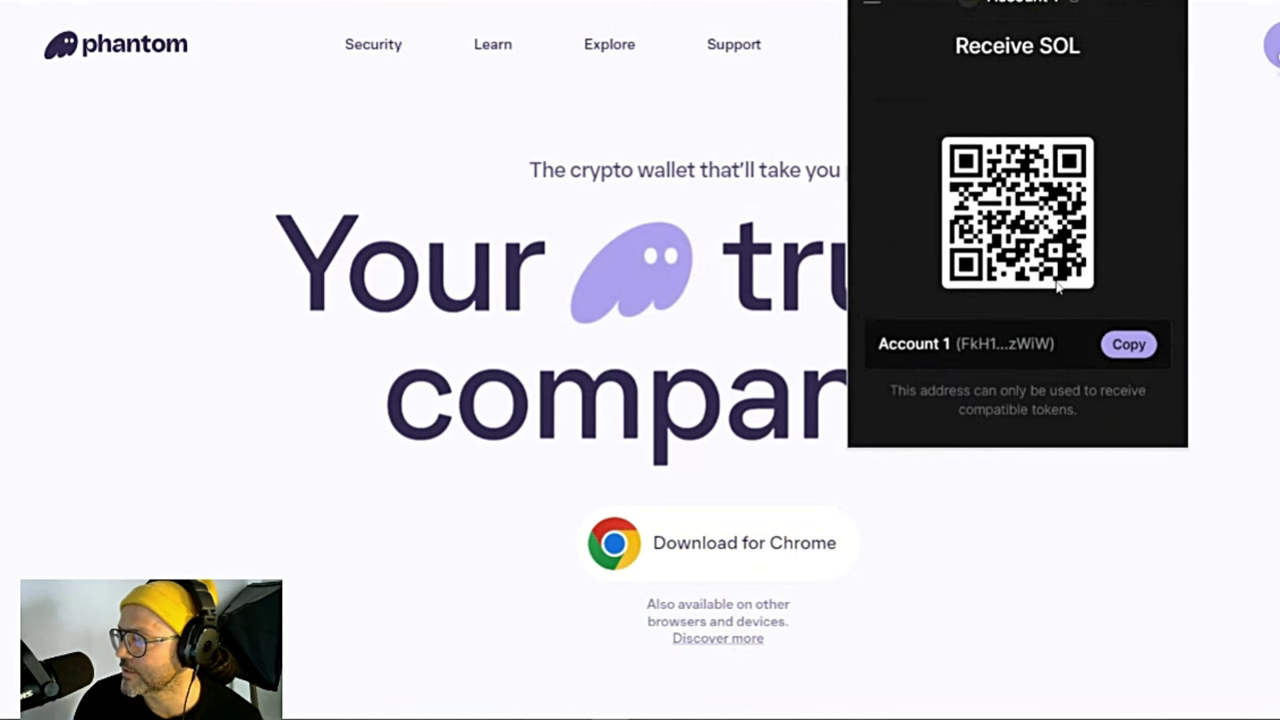
scroll(1058, 287, down, 2)
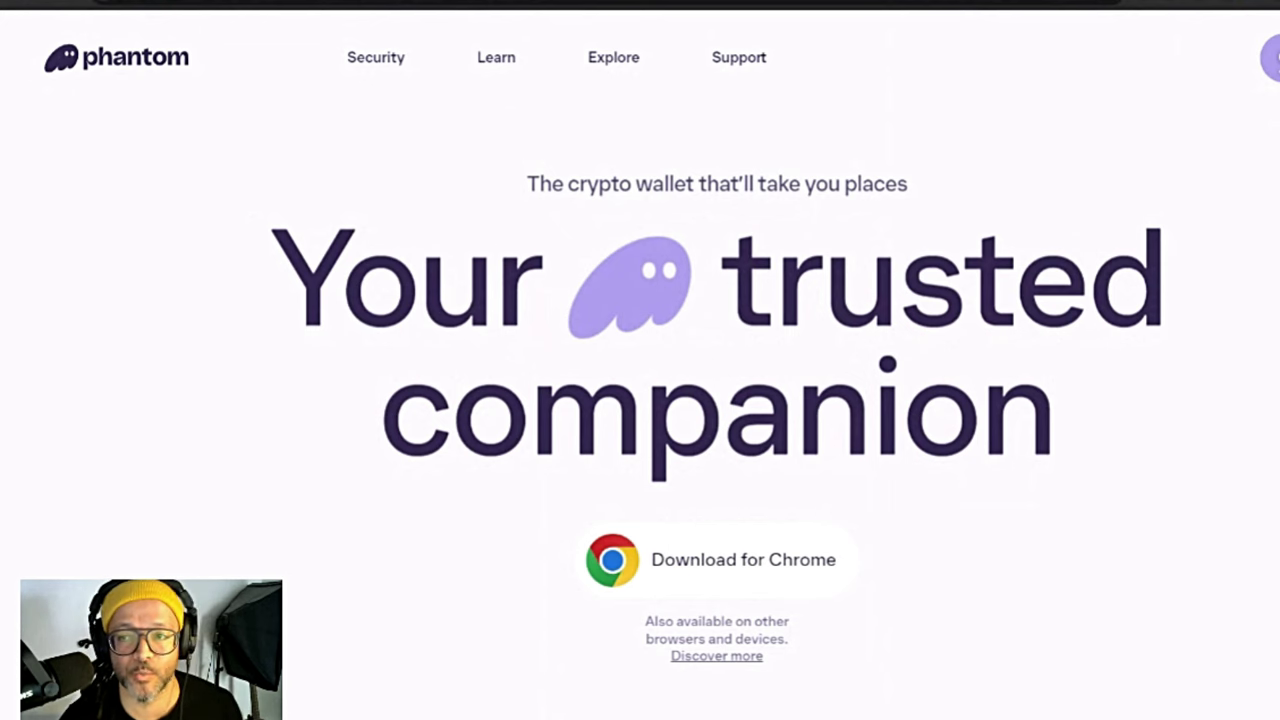
scroll(648, 318, down, 3)
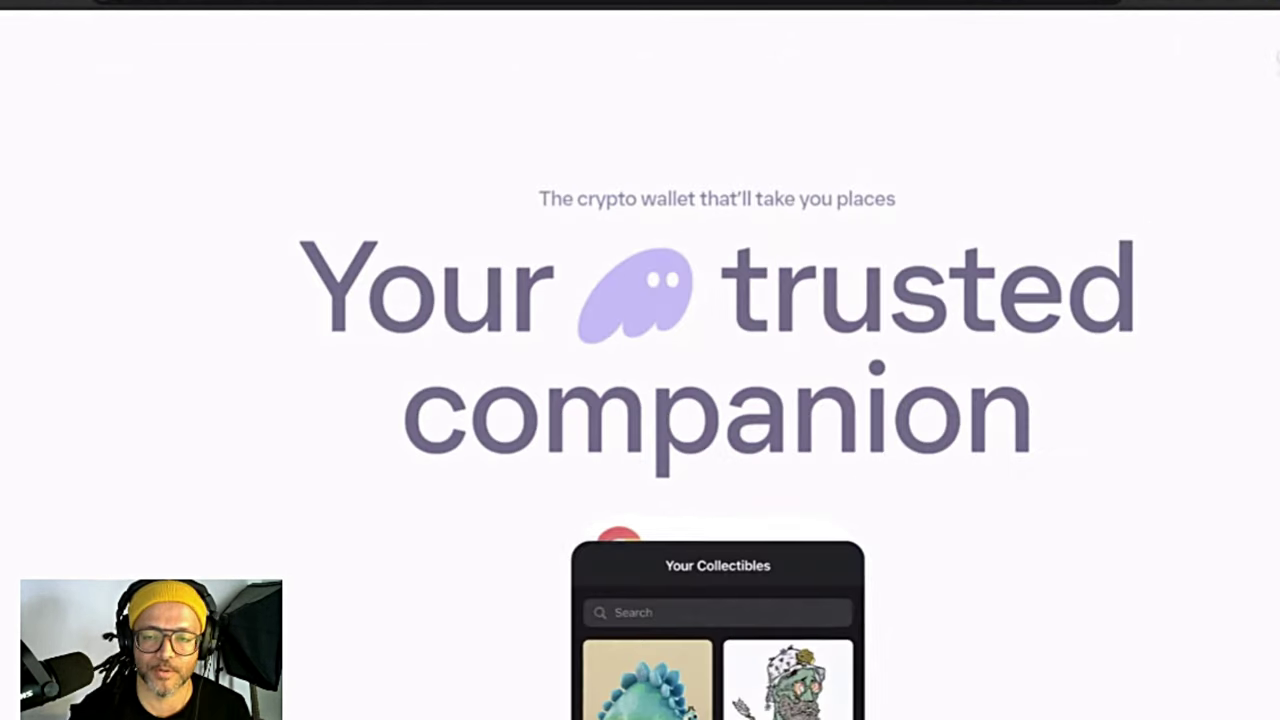
scroll(377, 317, down, 5)
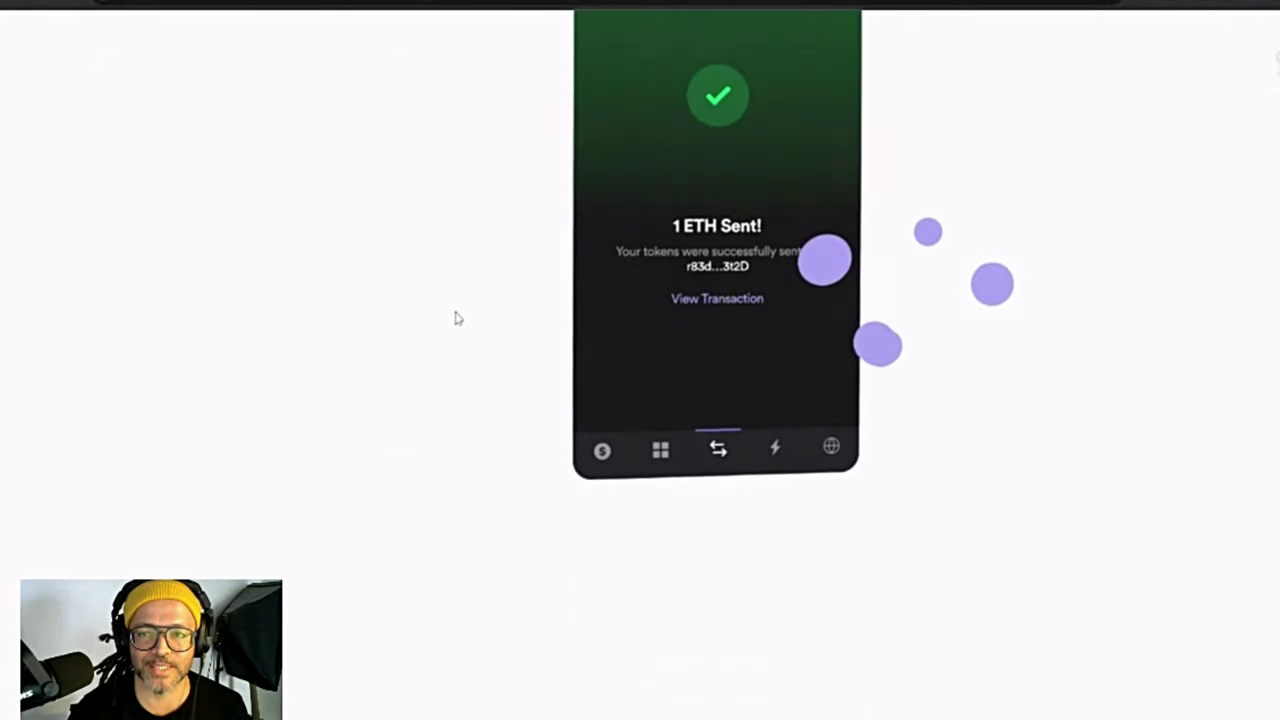
scroll(548, 170, down, 3)
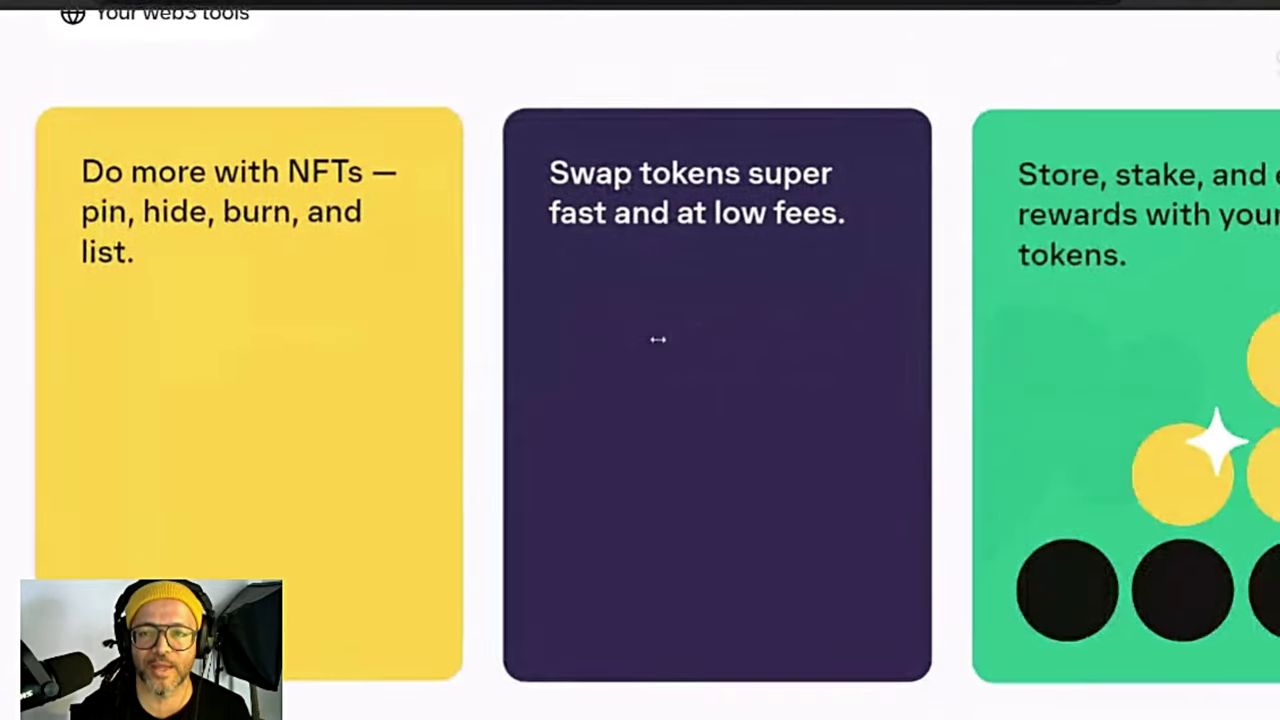
scroll(658, 338, down, 8)
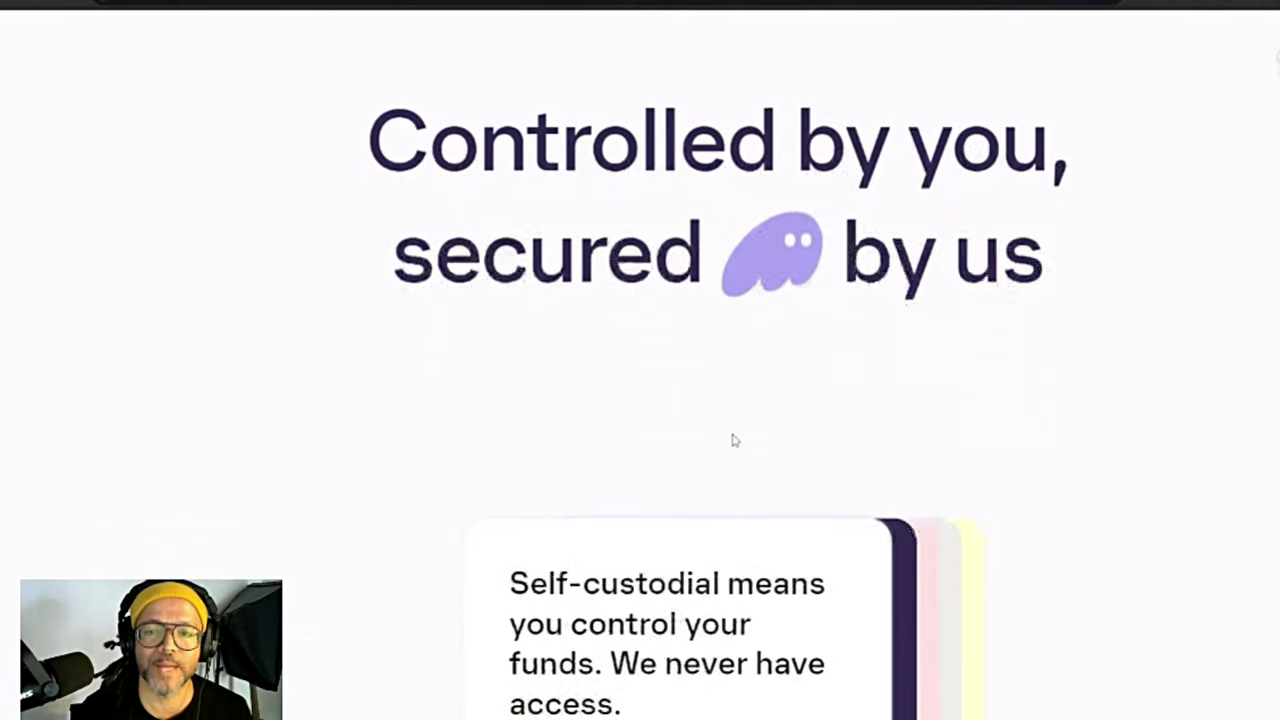
scroll(733, 438, down, 15)
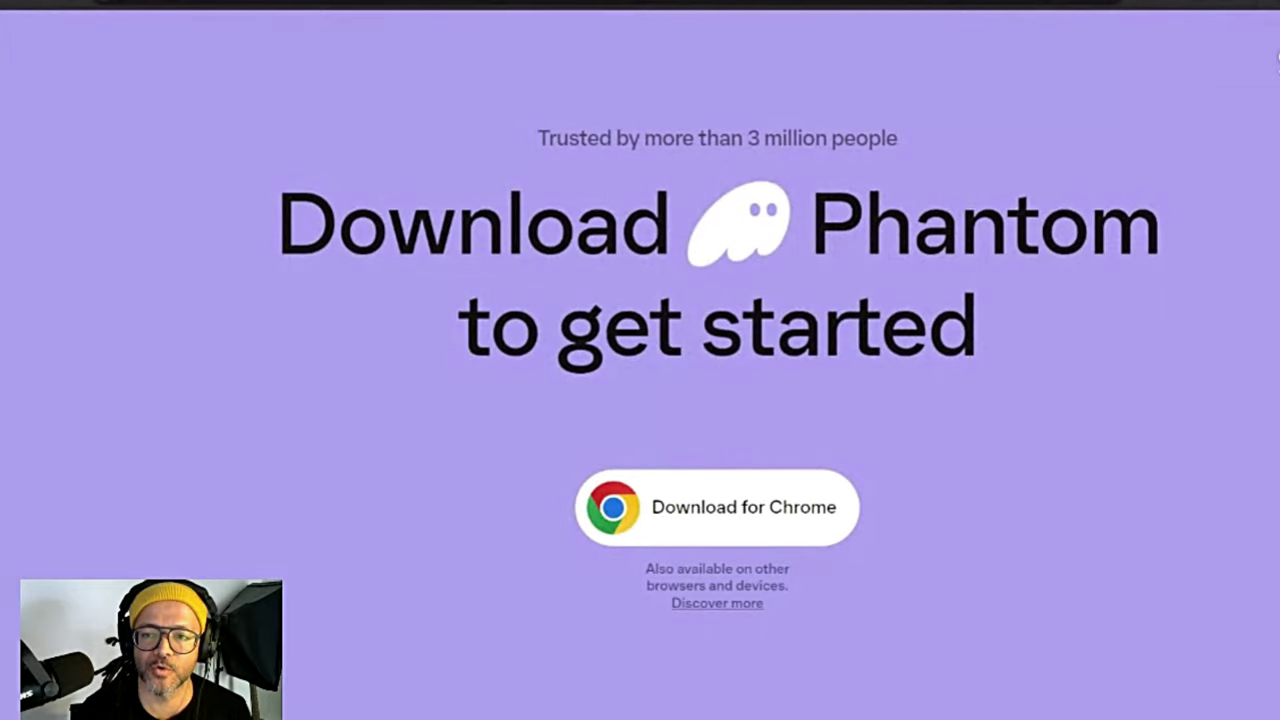
scroll(647, 393, down, 5)
scroll(620, 363, up, 15)
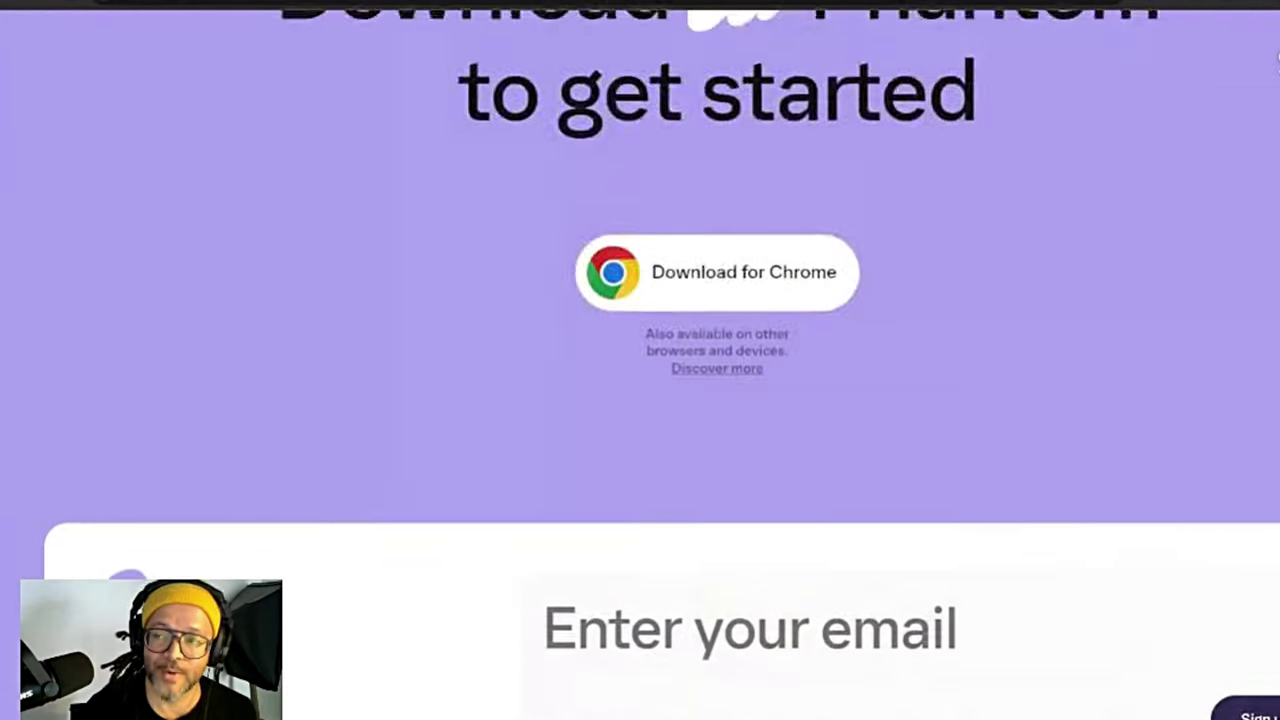
scroll(617, 365, up, 20)
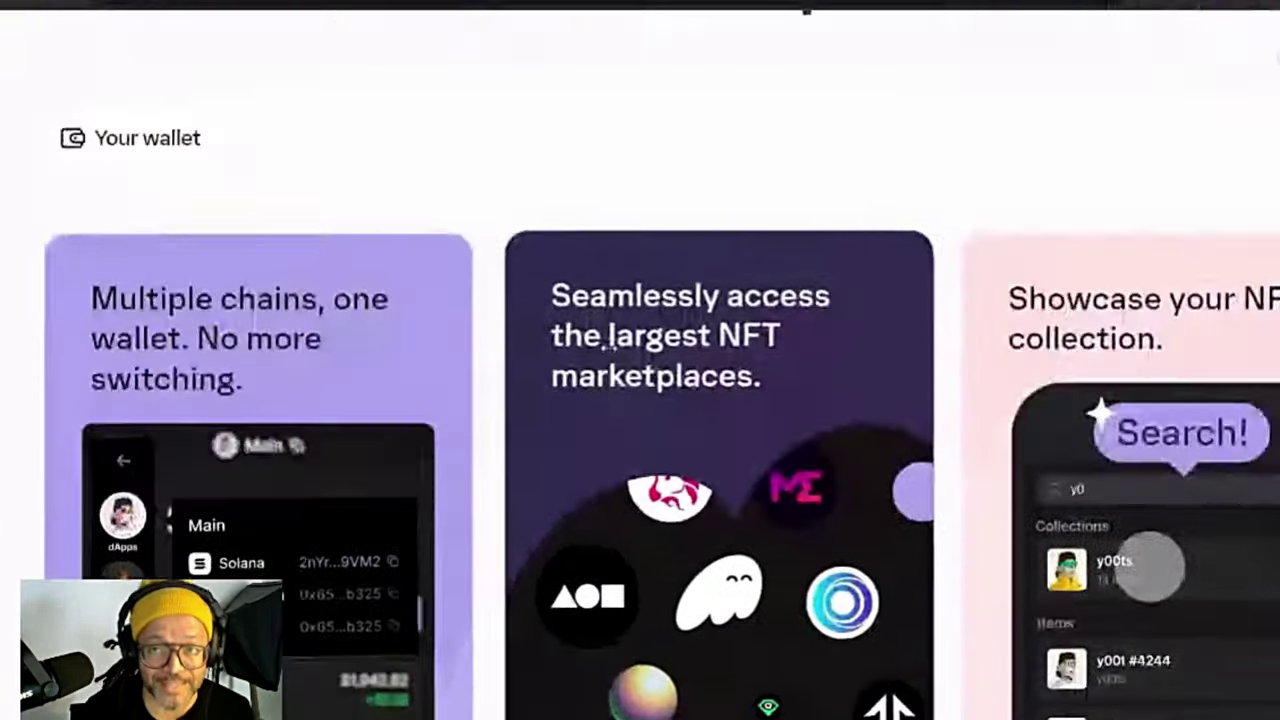
scroll(612, 342, up, 10)
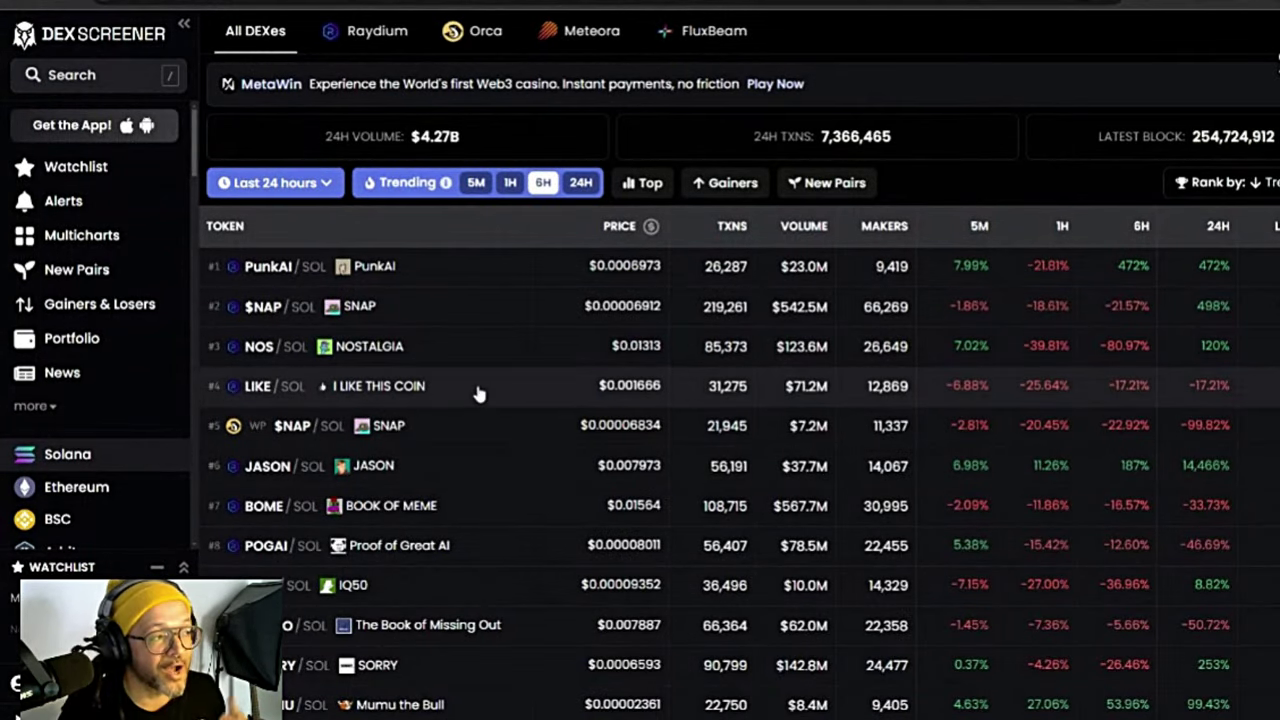
Step: View trending pairs on Ethereum, BSC, Arbitrum, Avalanche, Polygon and Base in turn
scroll(445, 513, down, 2)
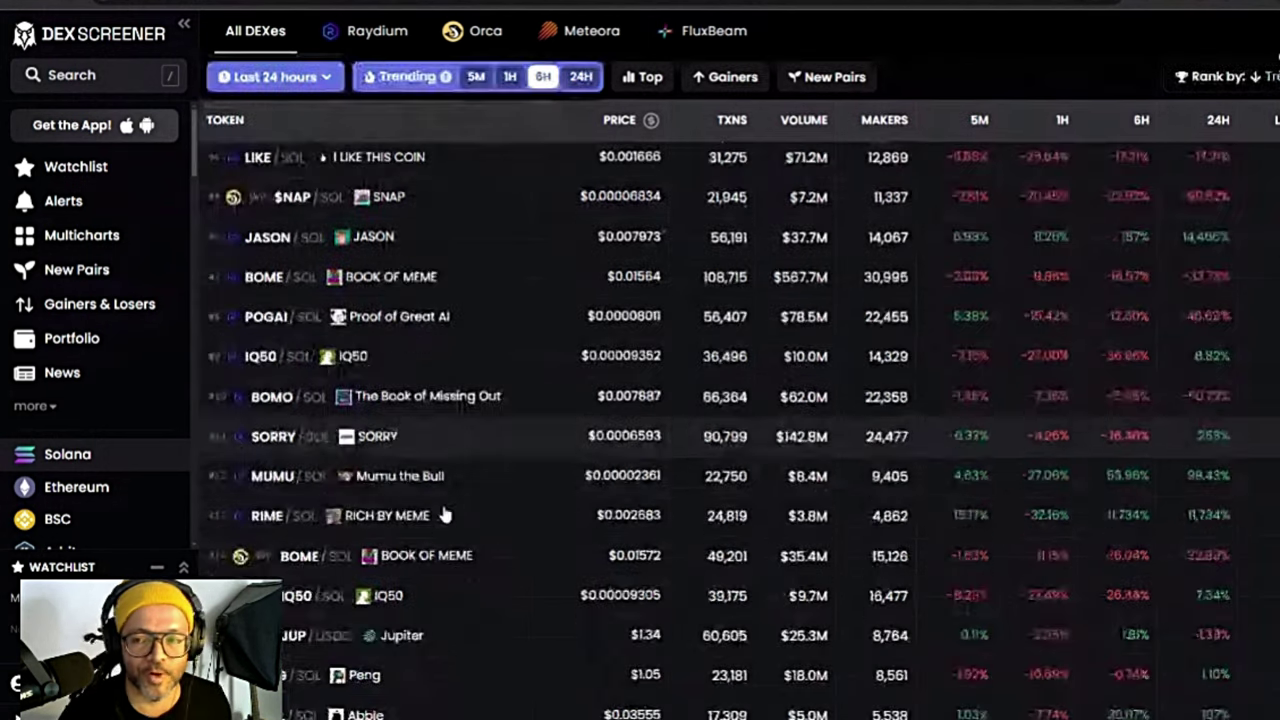
scroll(445, 513, up, 3)
scroll(85, 445, down, 2)
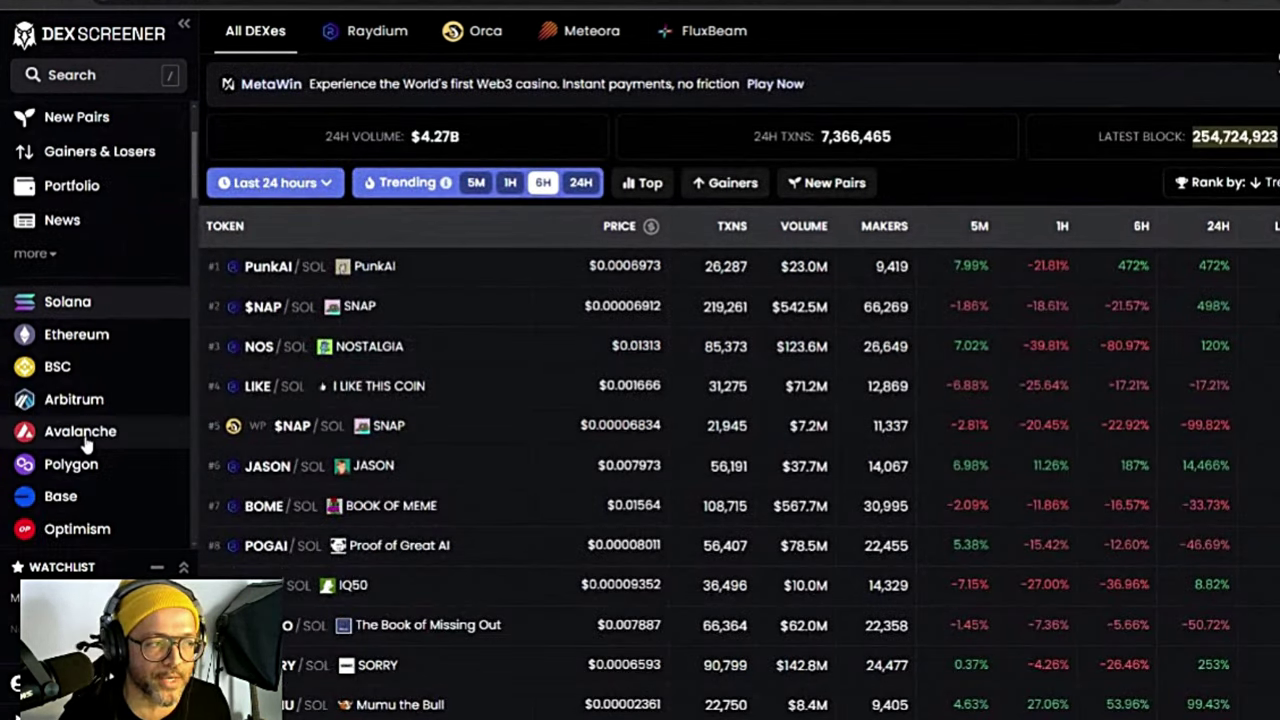
scroll(85, 445, down, 2)
scroll(104, 425, up, 3)
scroll(102, 440, down, 2)
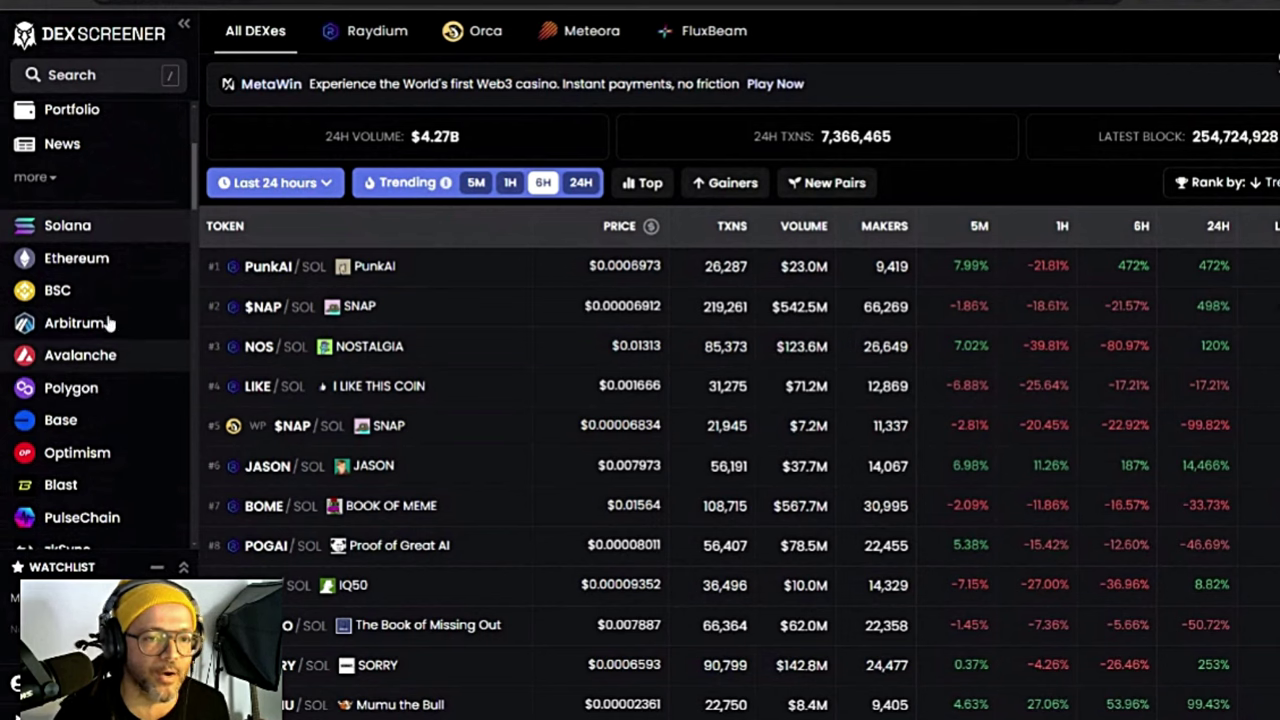
scroll(110, 323, down, 2)
scroll(100, 340, up, 4)
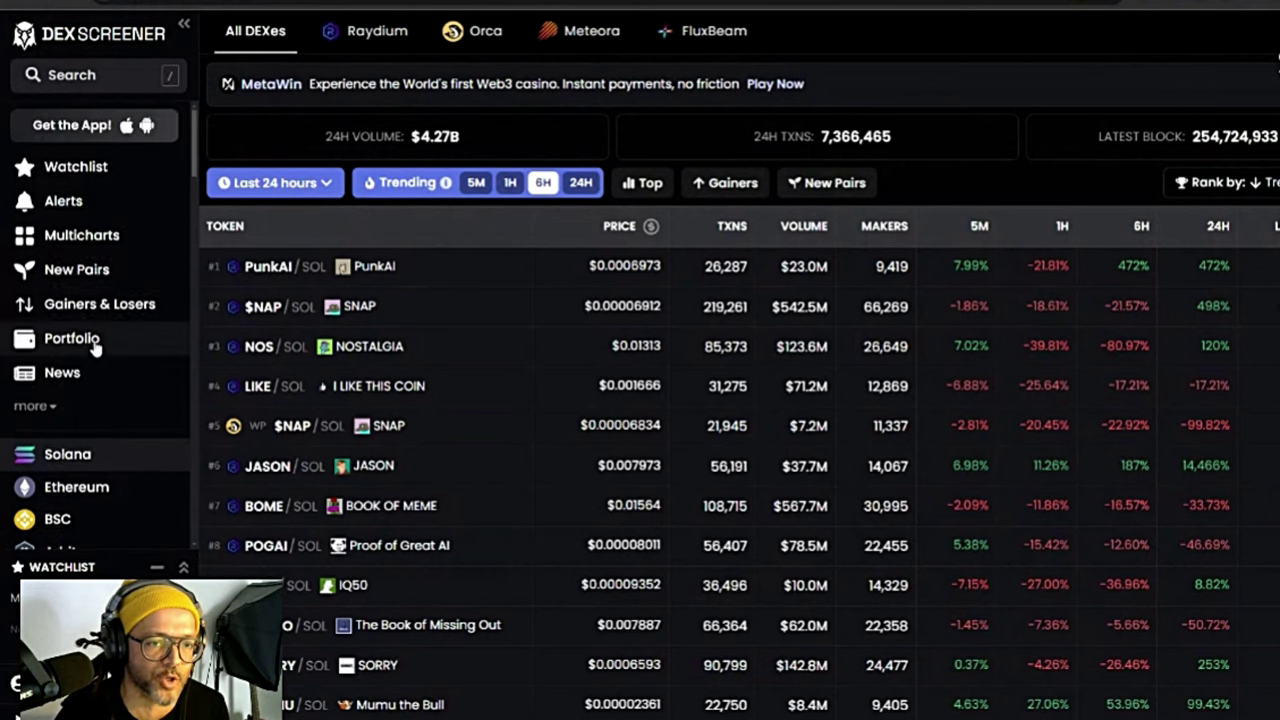
scroll(95, 342, down, 3)
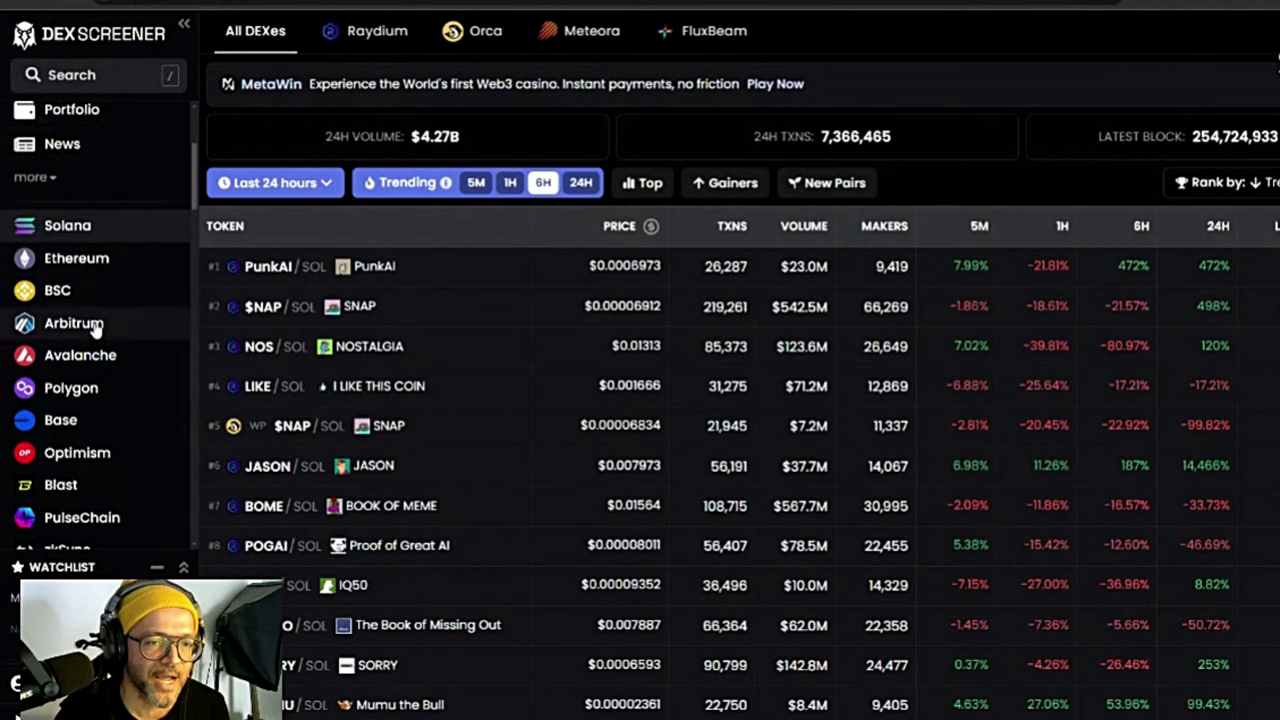
click(88, 258)
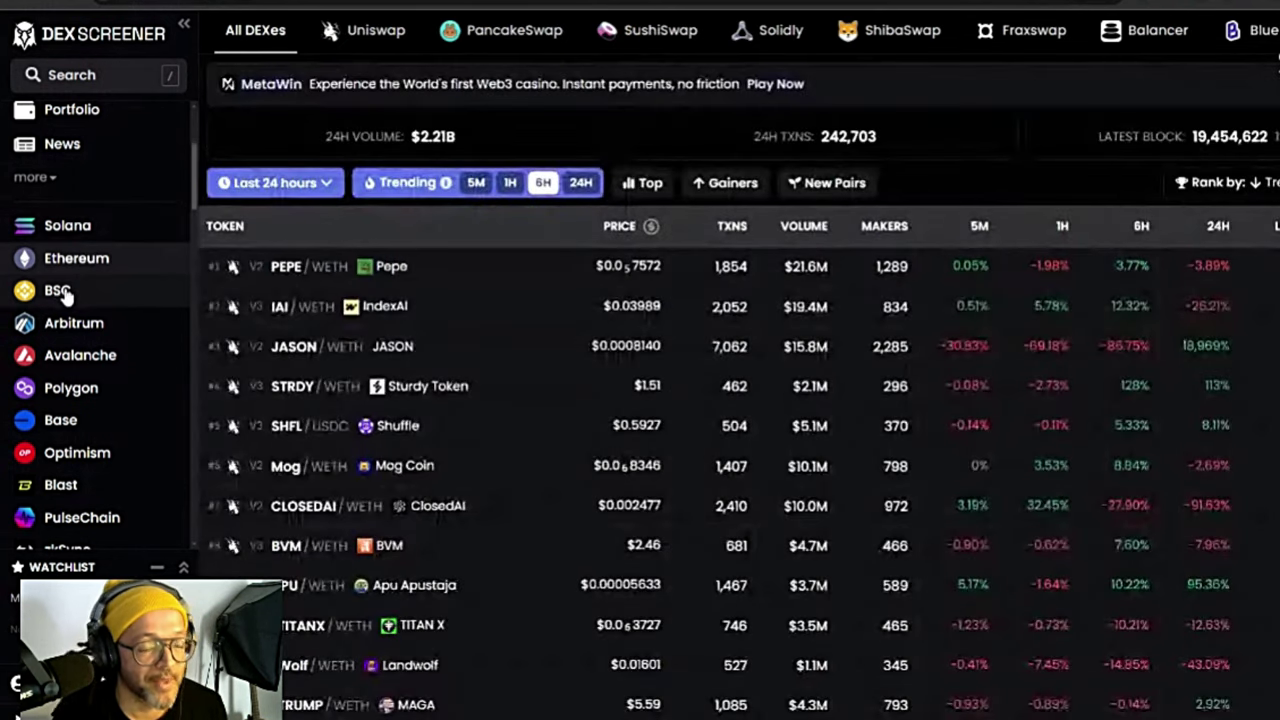
click(62, 290)
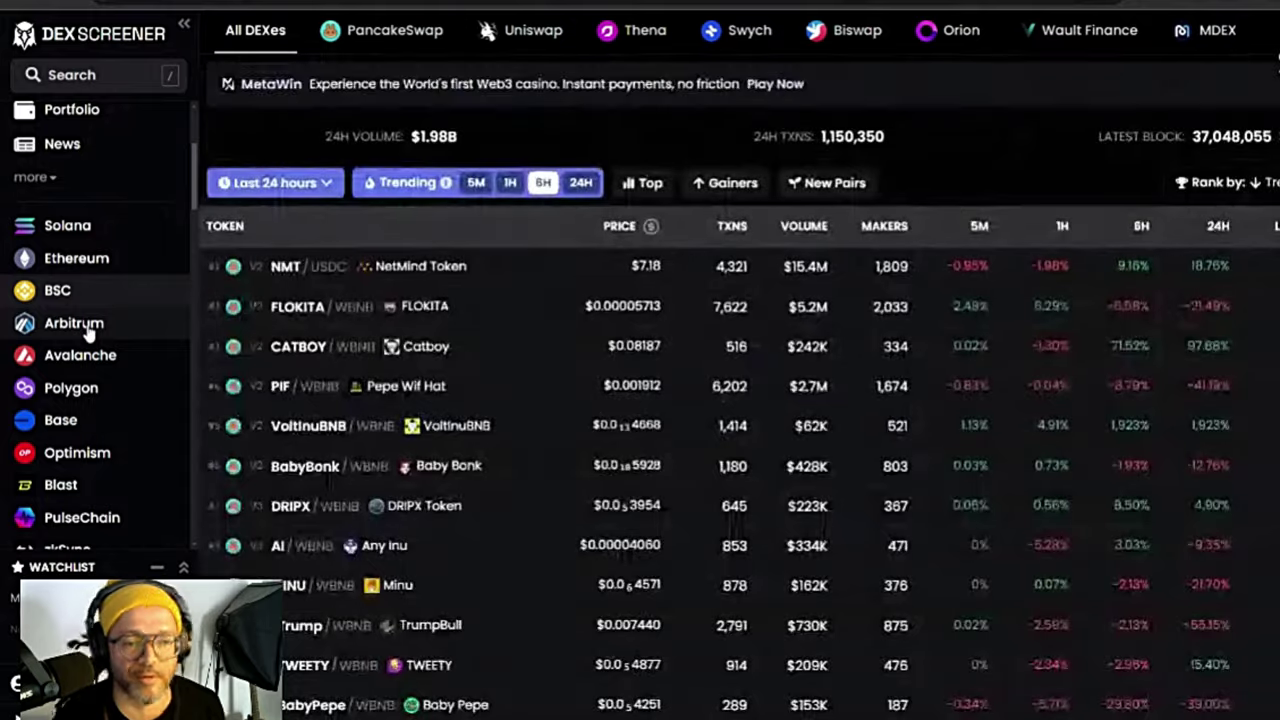
click(86, 328)
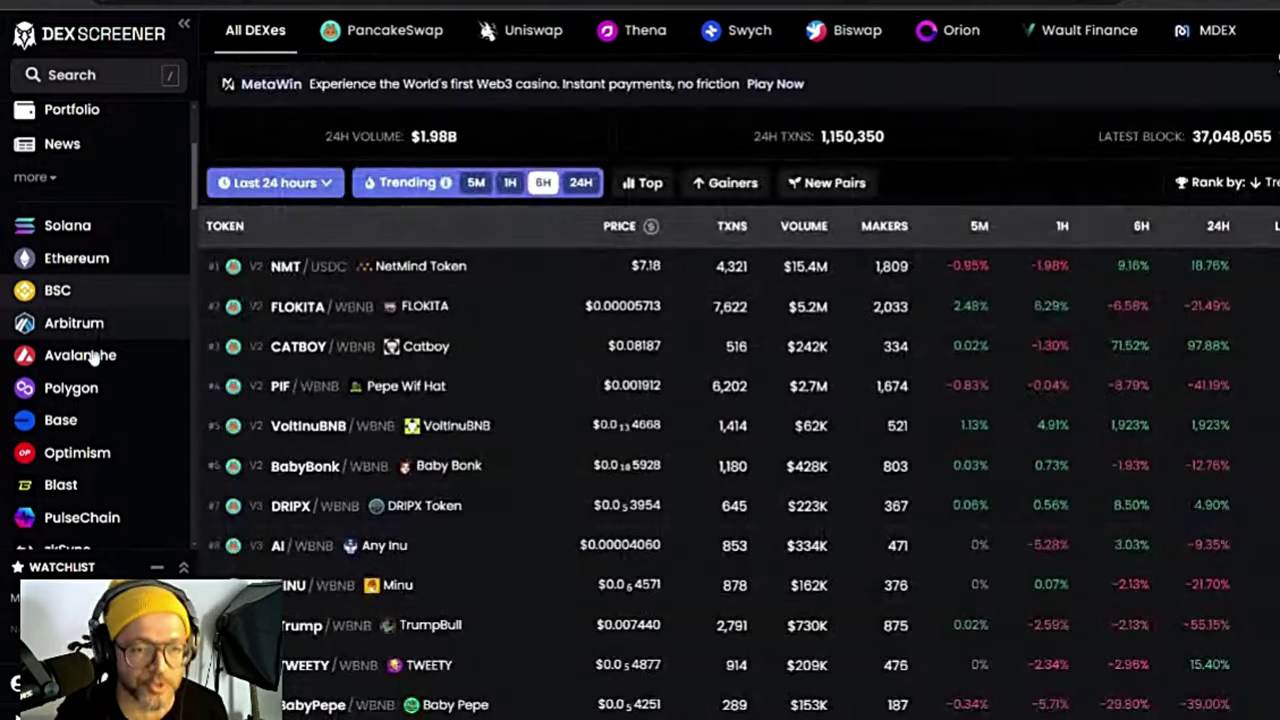
click(84, 372)
click(77, 398)
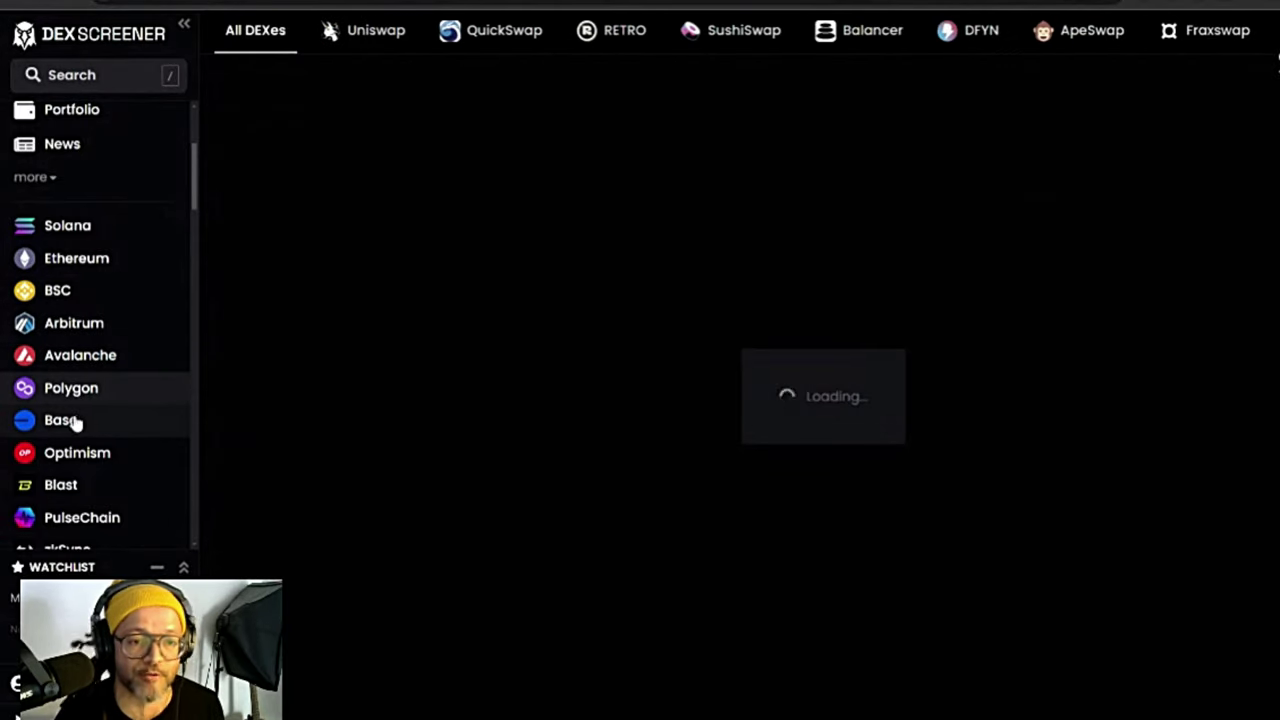
click(75, 422)
Step: Scroll the Base pair list, then switch back to Solana's trending pairs
scroll(86, 400, down, 3)
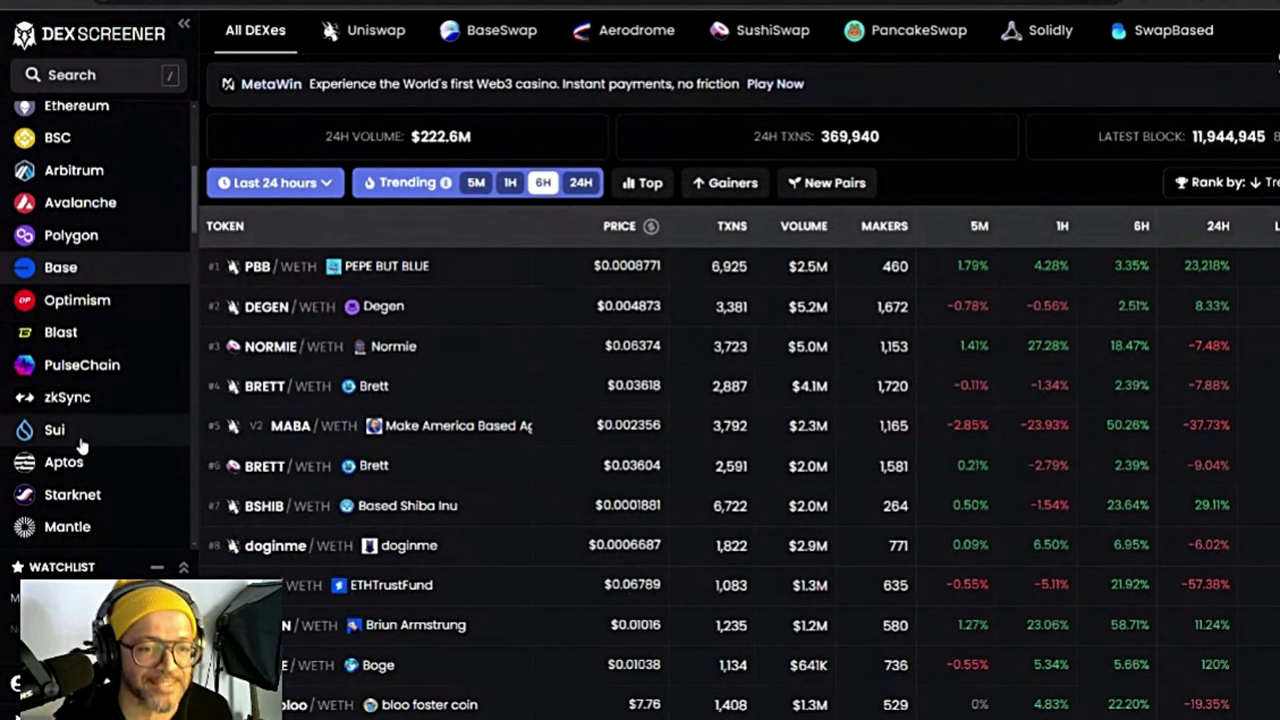
scroll(106, 455, down, 3)
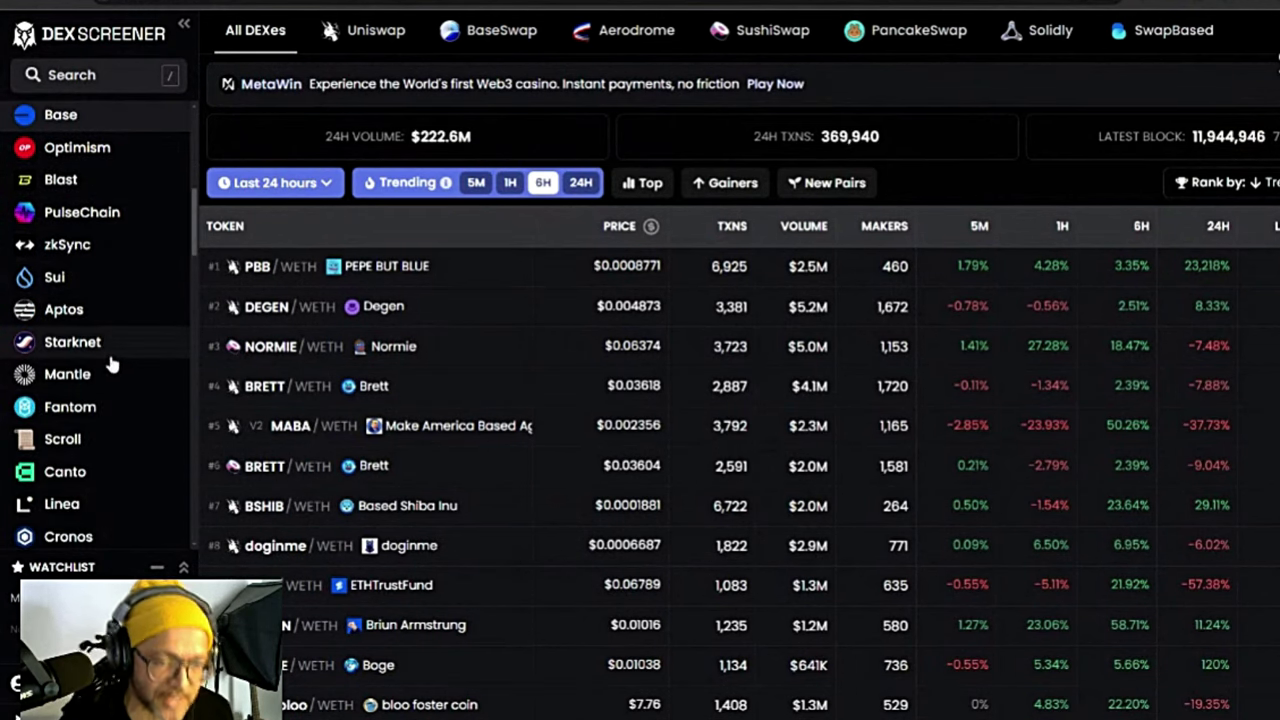
scroll(80, 438, down, 3)
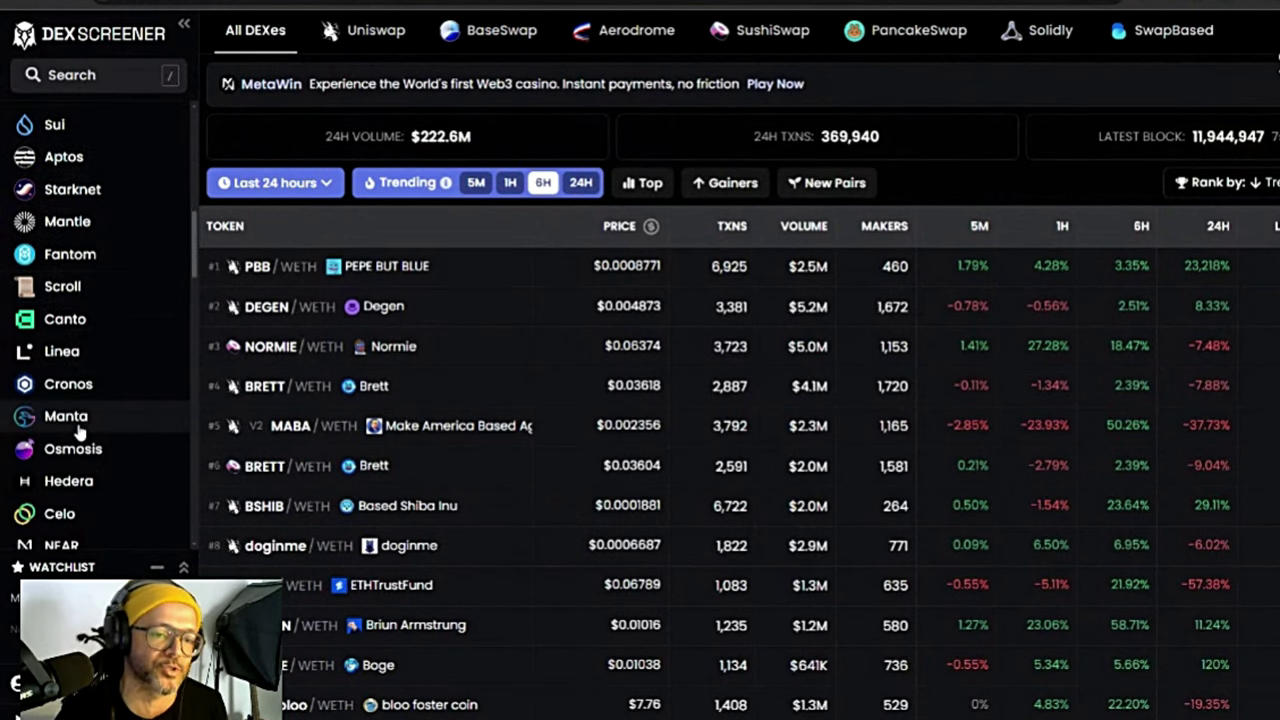
scroll(78, 428, down, 15)
scroll(110, 475, up, 10)
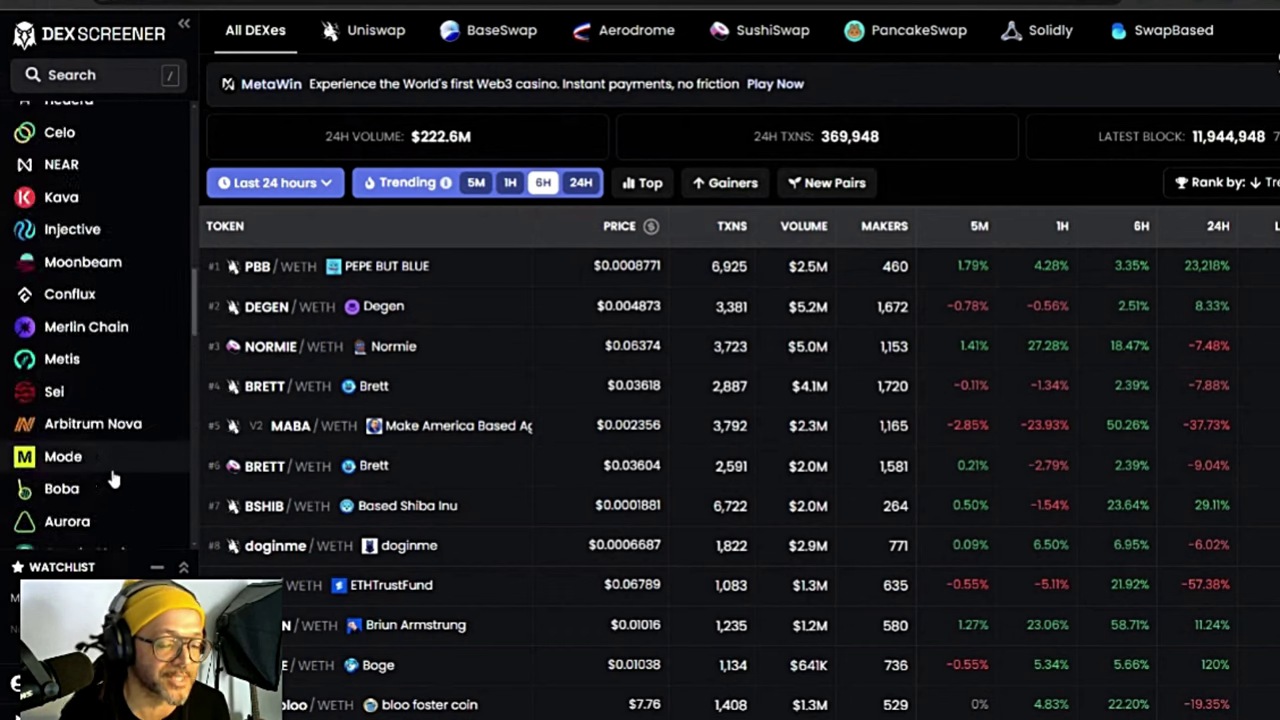
scroll(105, 440, up, 10)
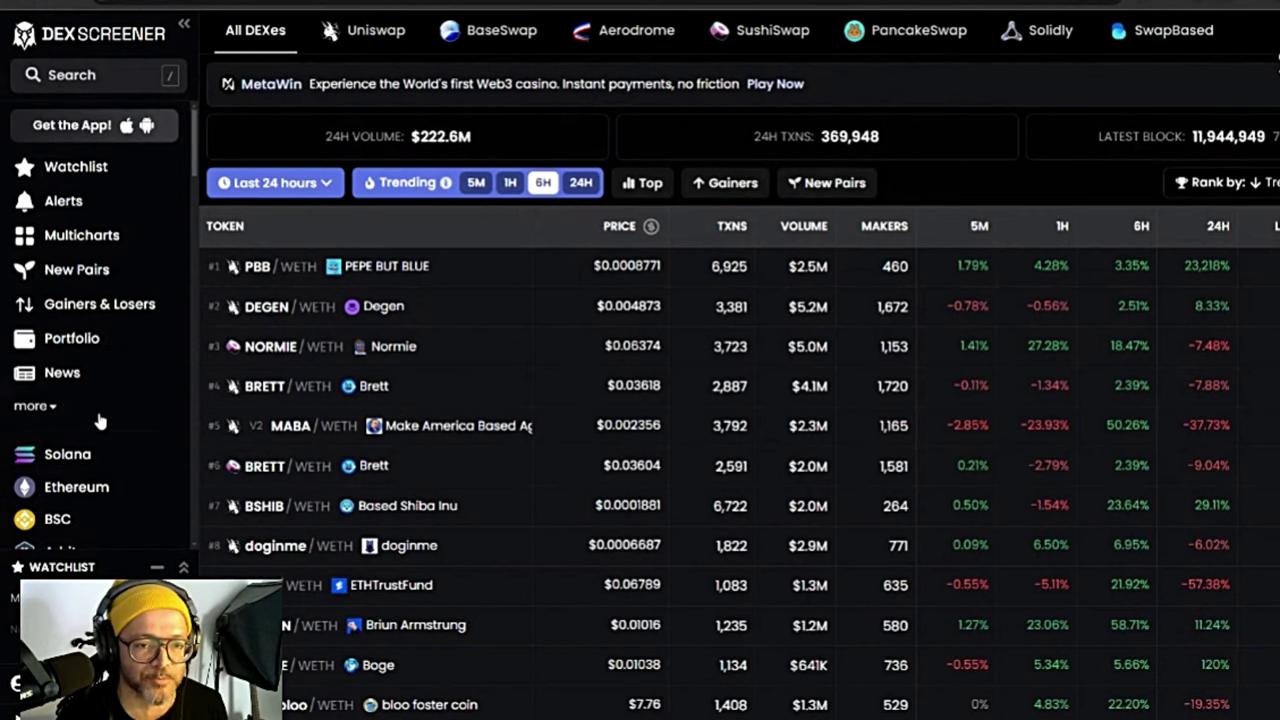
click(82, 460)
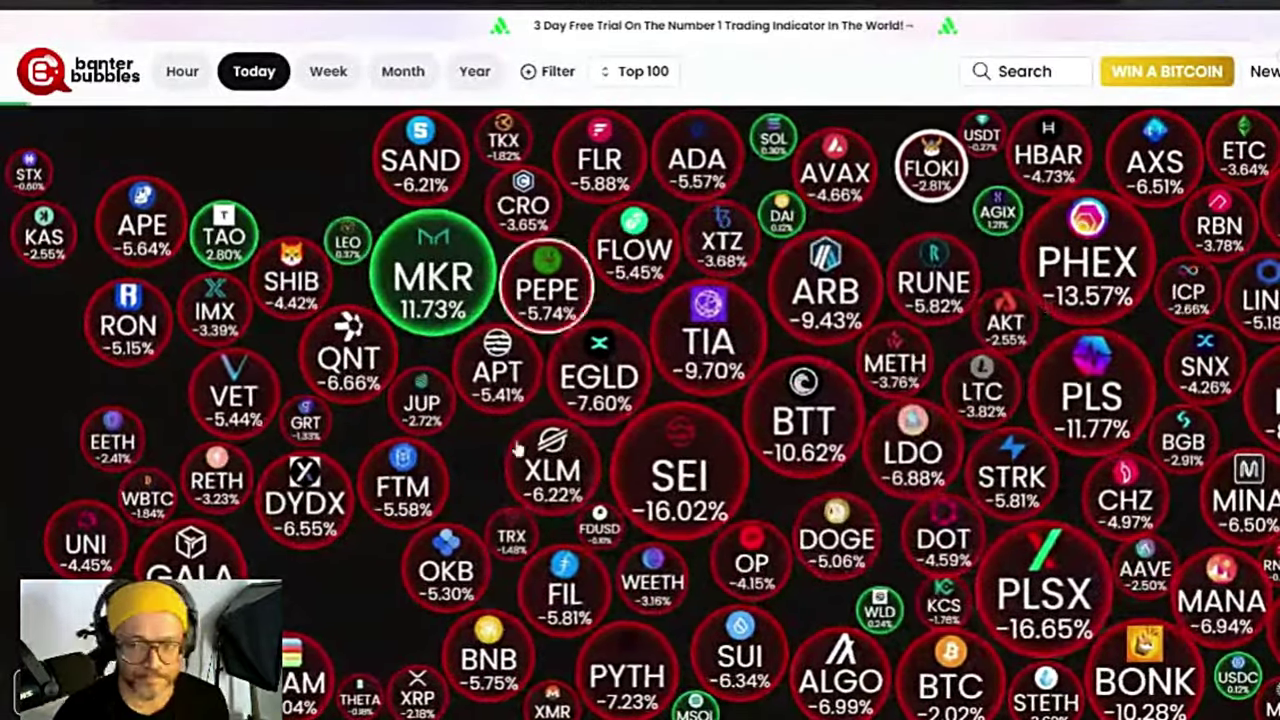
Step: Show hourly changes in the bubbles and set a custom filter's time frame to 5 minutes
click(188, 76)
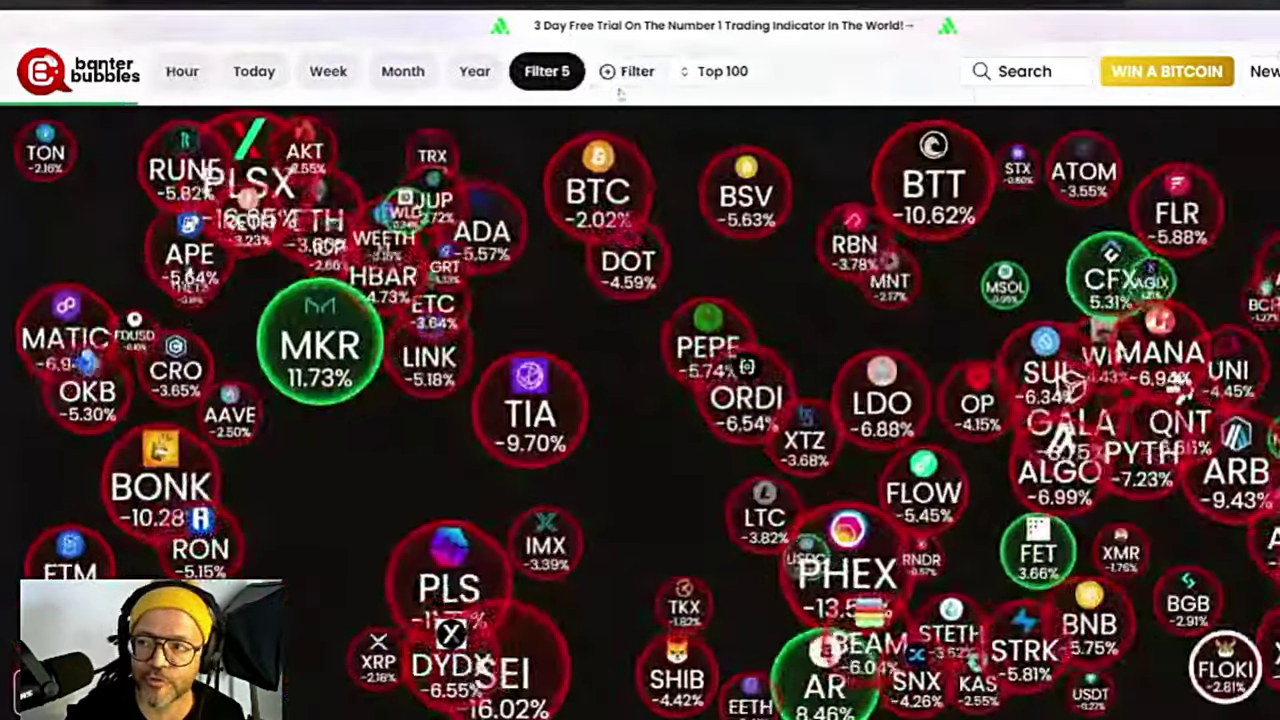
click(624, 78)
click(1106, 298)
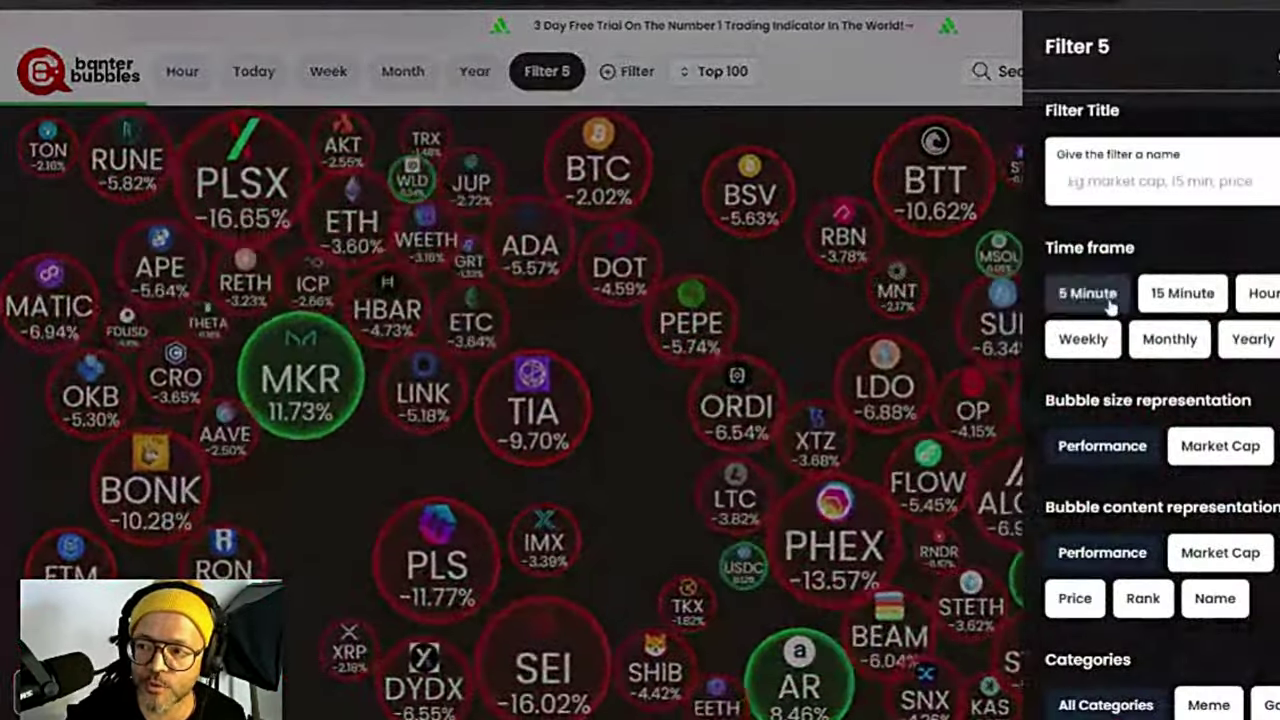
click(920, 167)
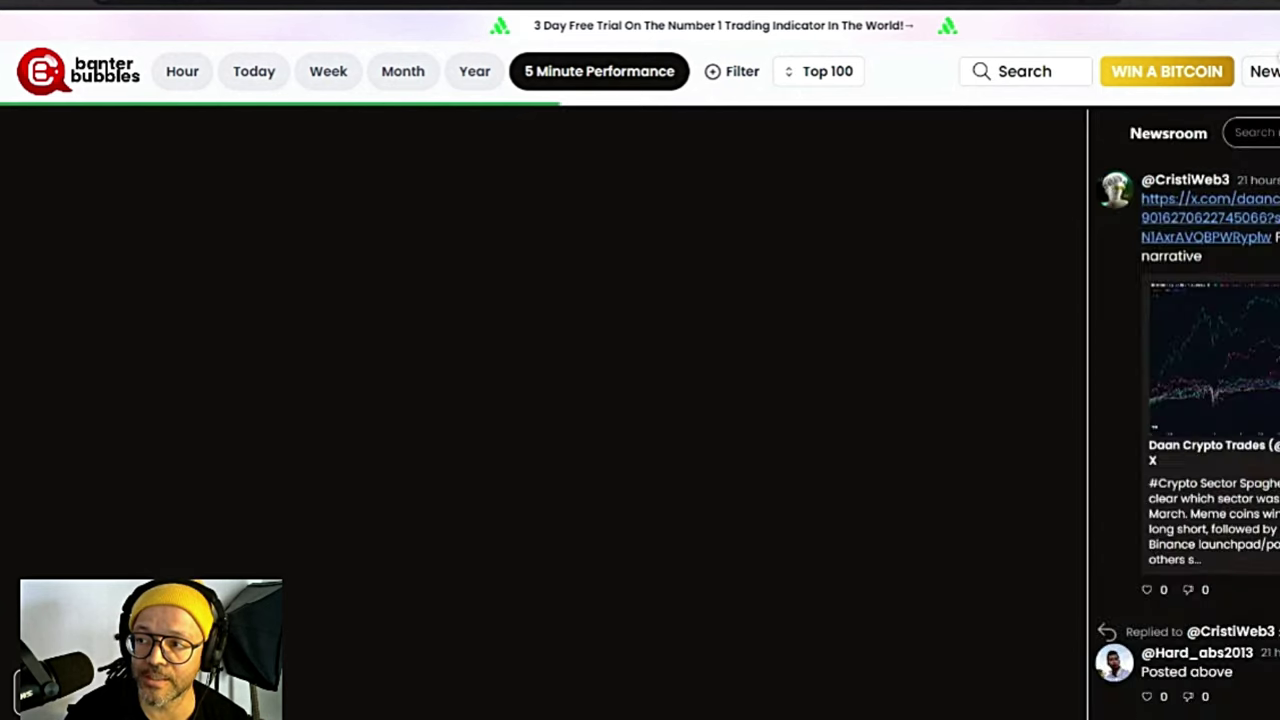
Step: Scroll through the Newsroom feed beside the hourly bubble chart
scroll(1272, 374, down, 5)
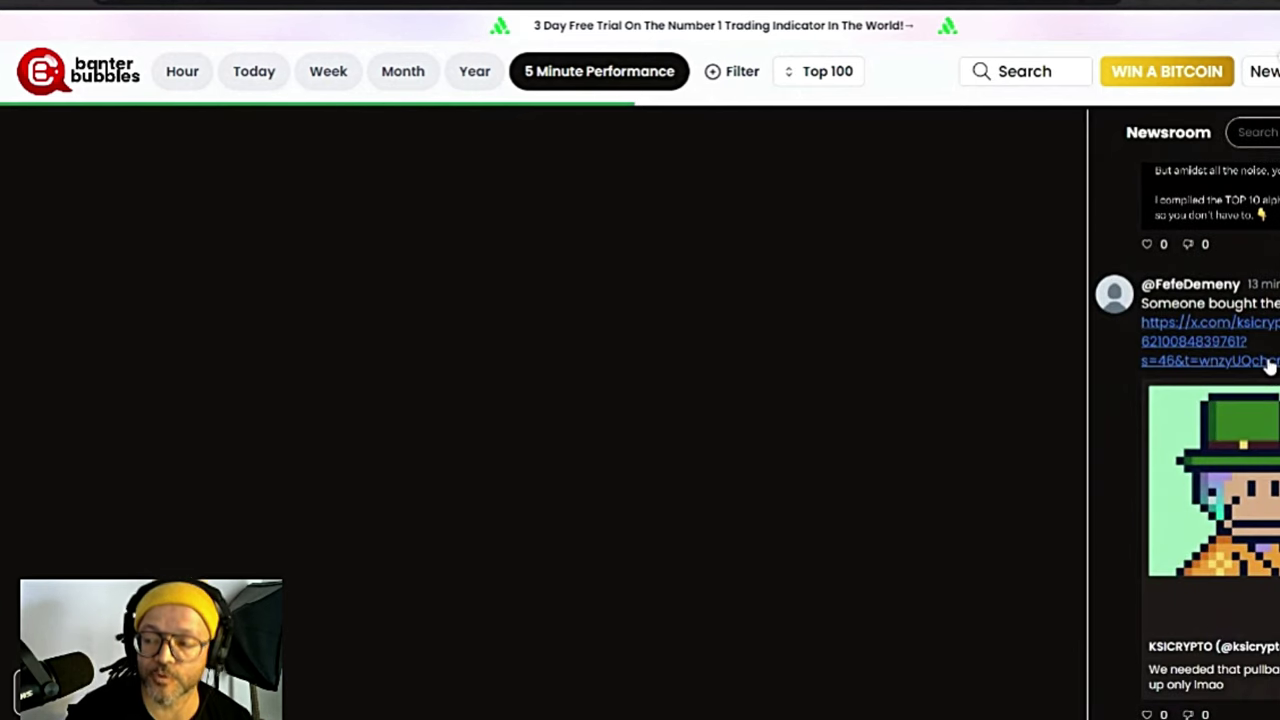
scroll(1272, 374, up, 10)
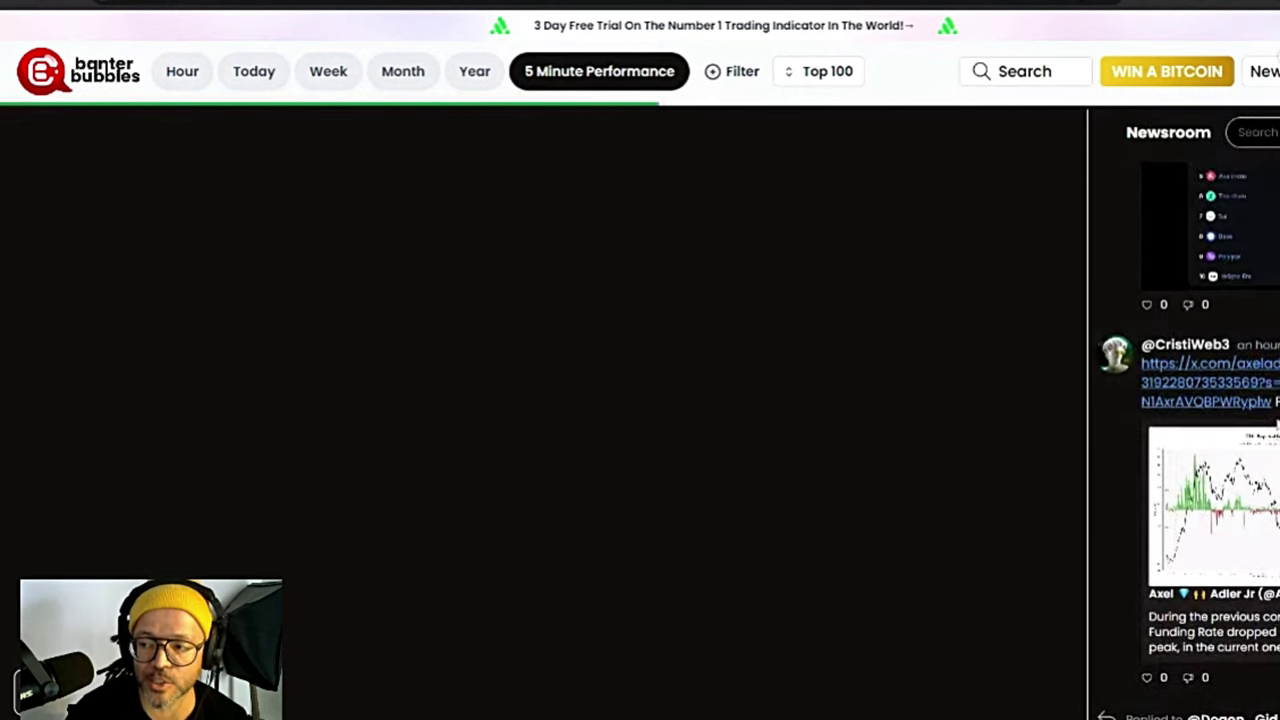
scroll(1277, 423, up, 10)
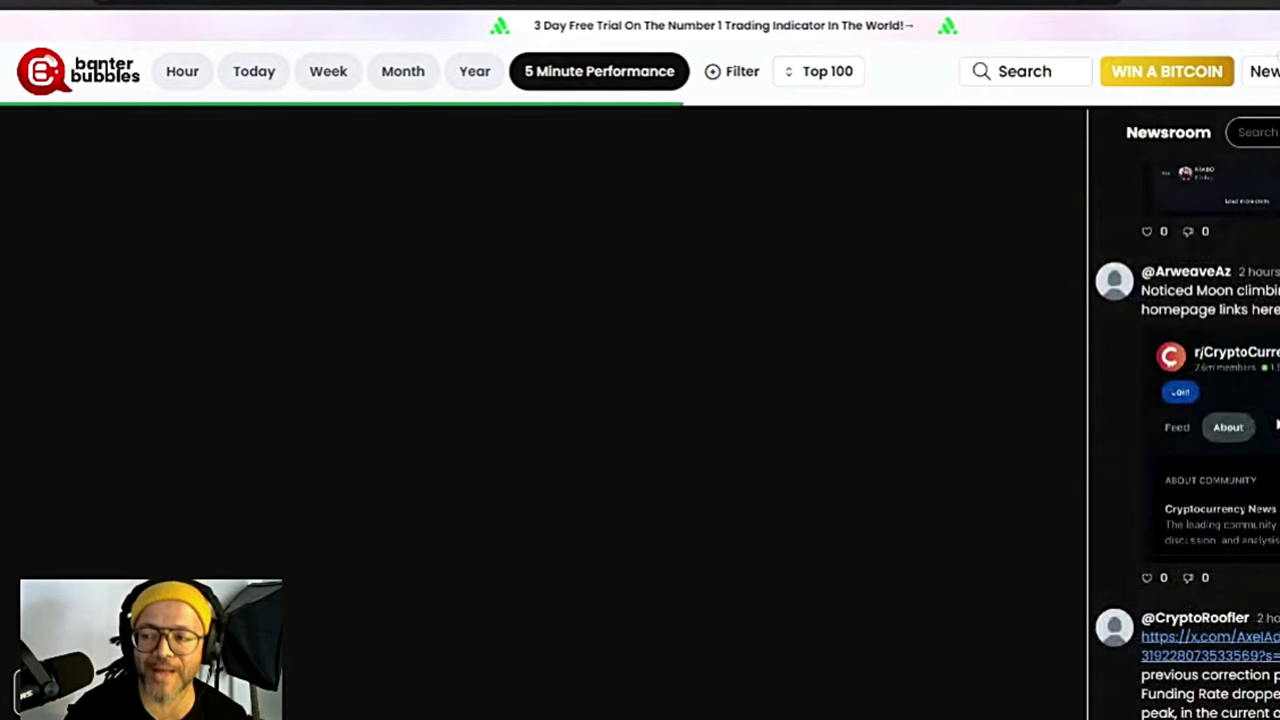
scroll(1277, 423, up, 3)
scroll(1276, 424, down, 7)
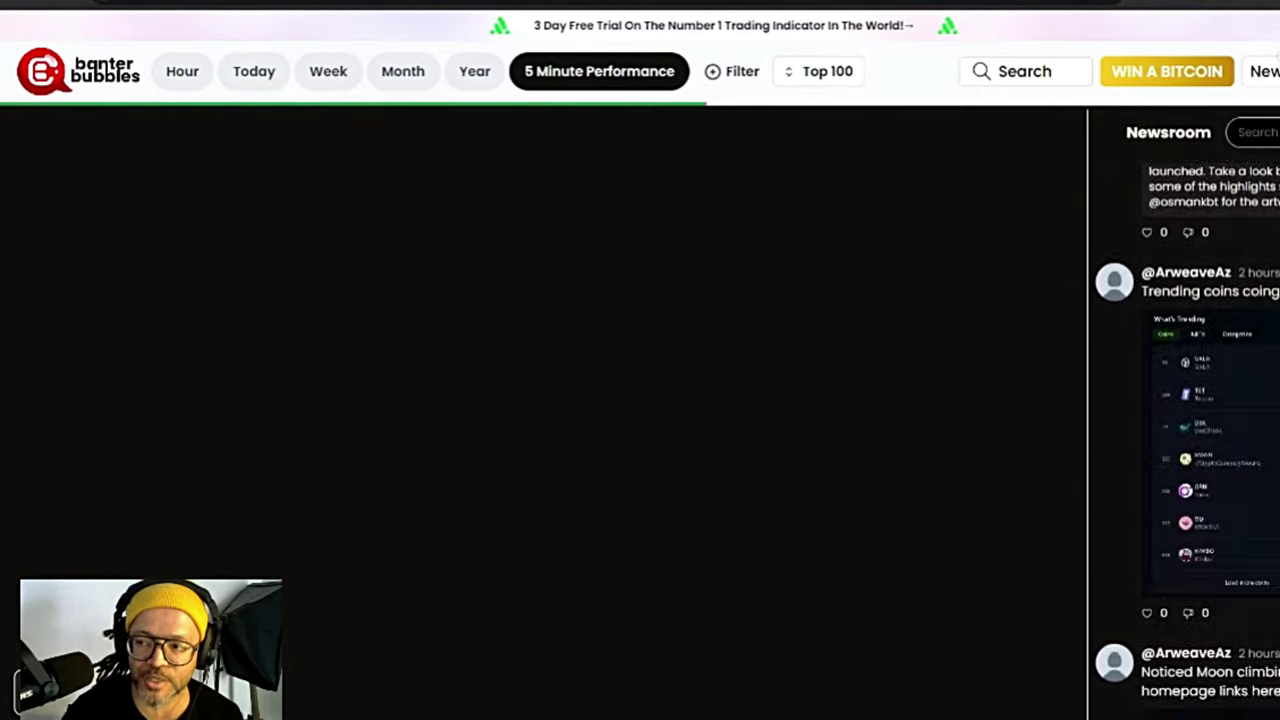
scroll(1276, 424, up, 5)
scroll(1276, 410, down, 8)
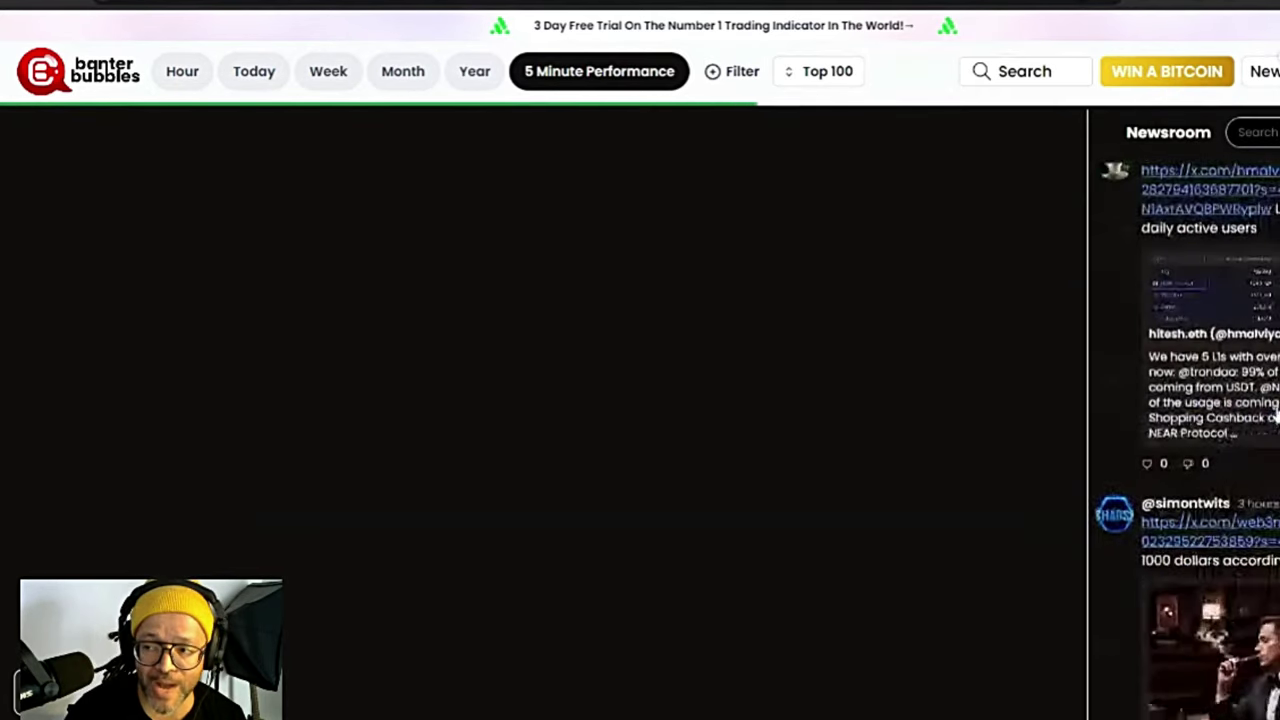
scroll(1276, 385, up, 3)
scroll(1276, 384, down, 10)
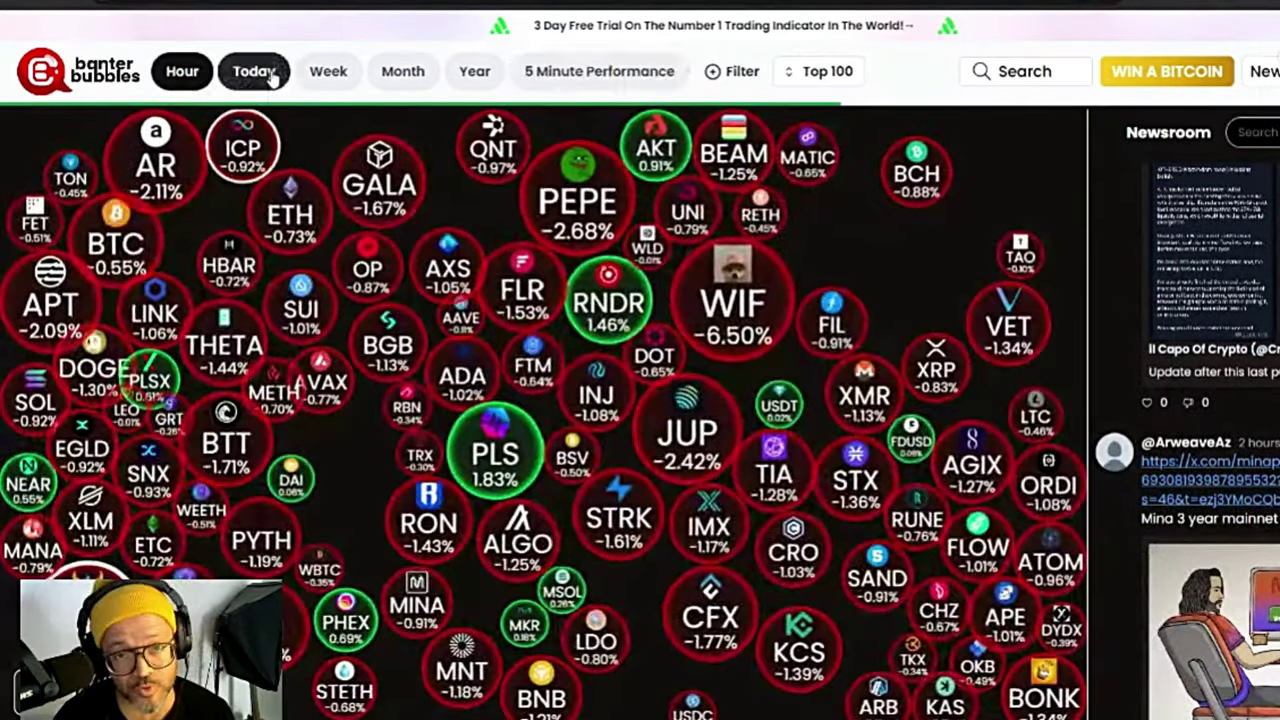
Step: Switch Banter Bubbles from Today to 5-minute performance and filter the bubbles to Meme coins
click(258, 71)
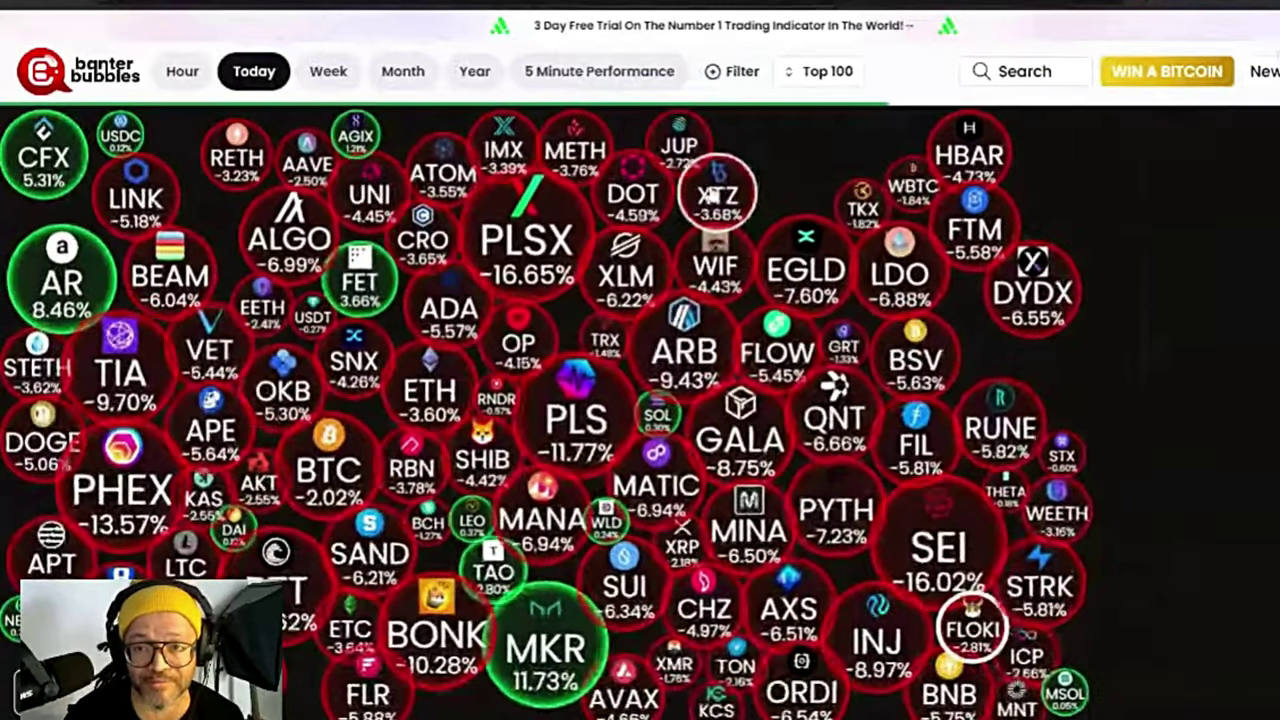
click(638, 74)
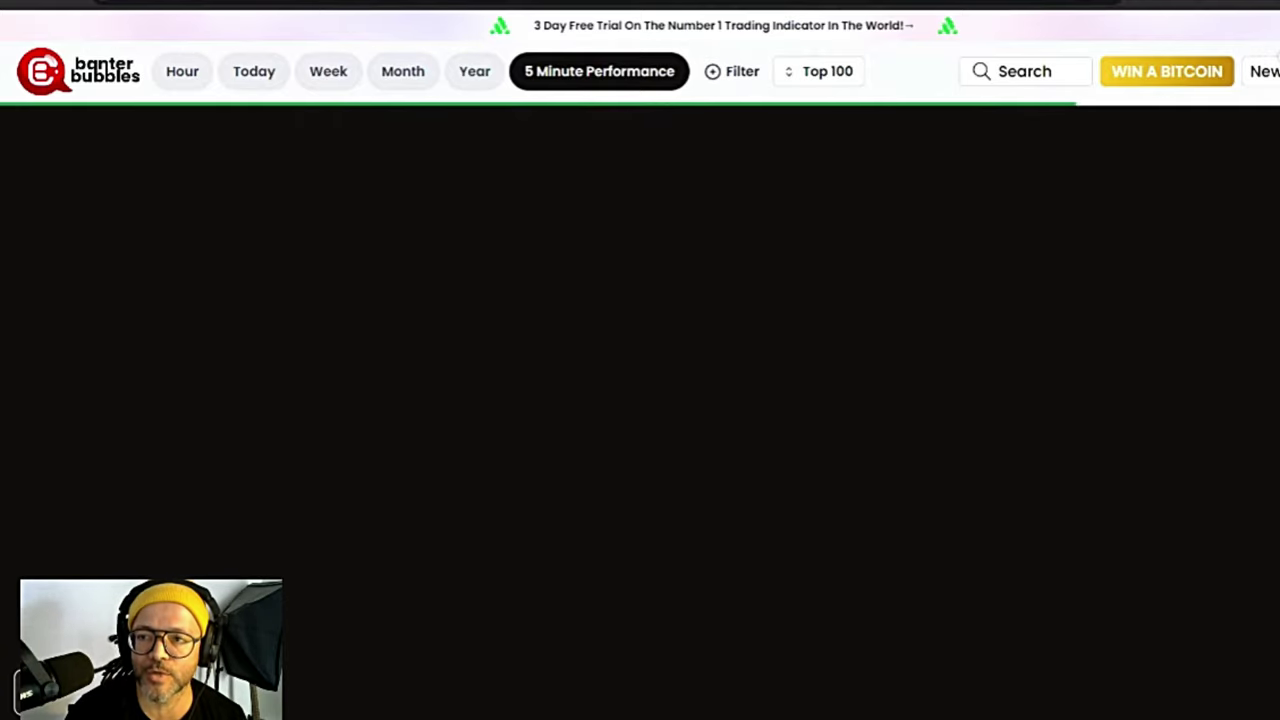
click(726, 78)
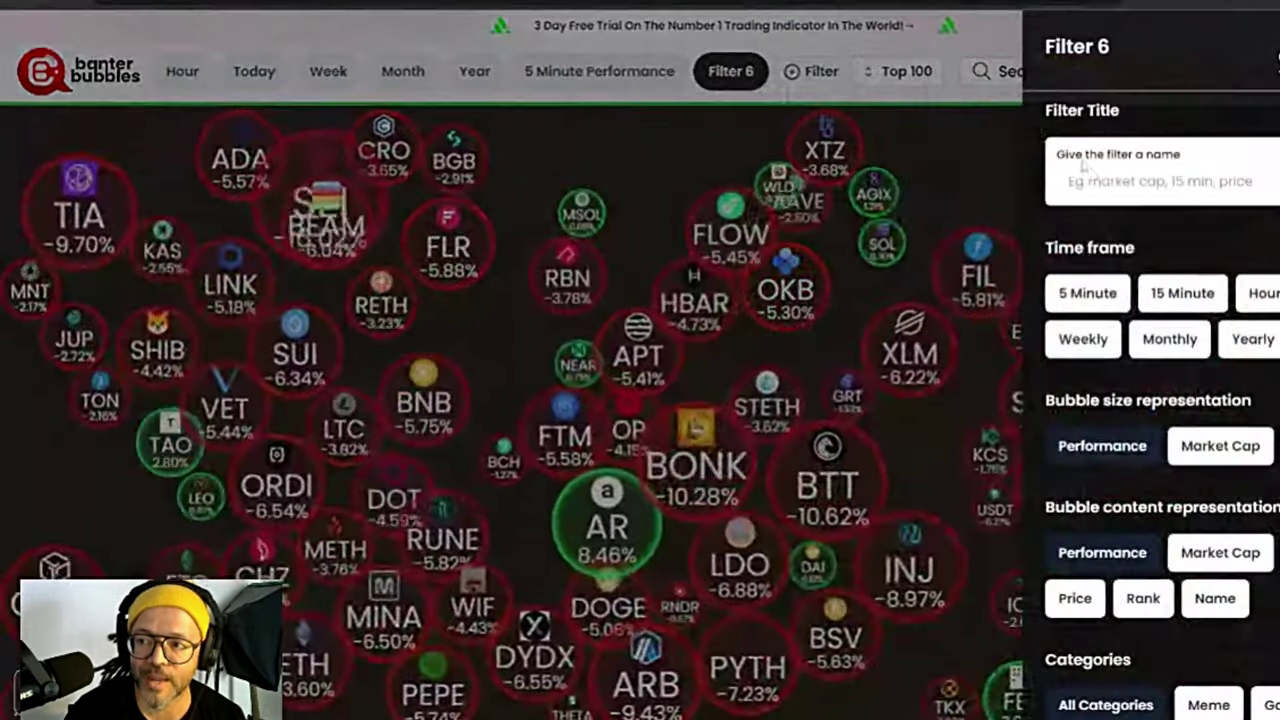
click(1208, 704)
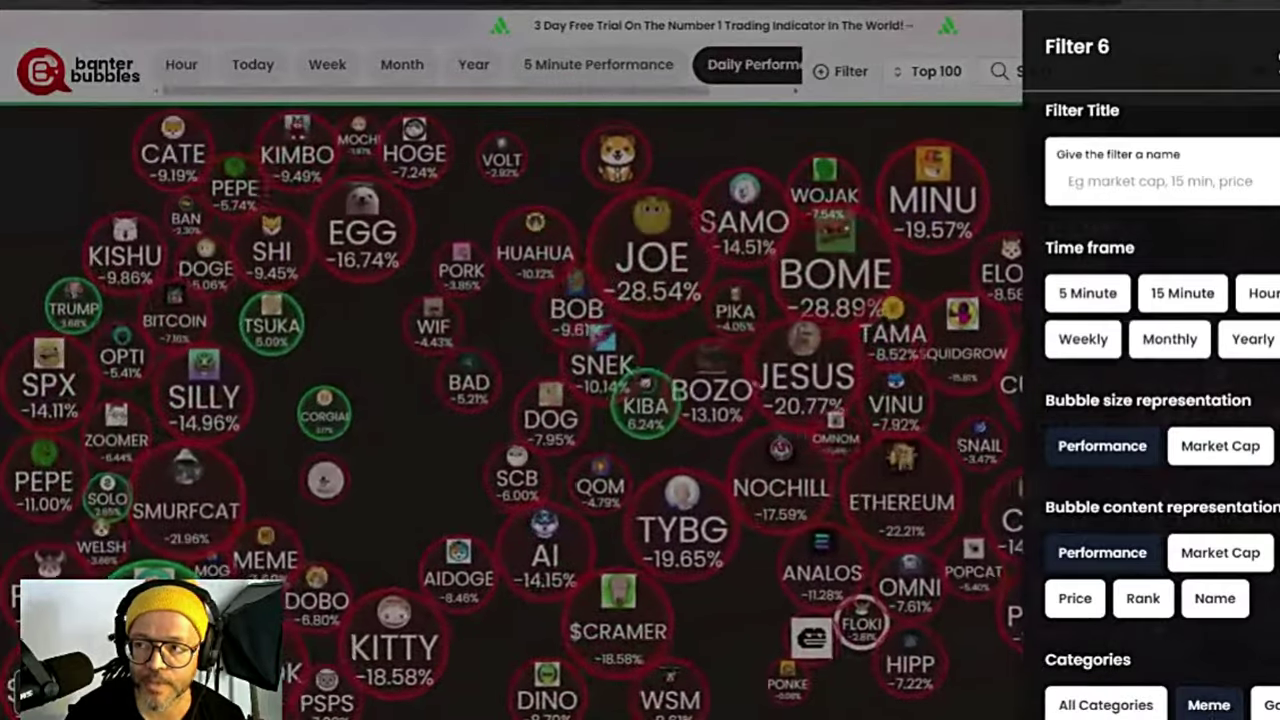
click(699, 143)
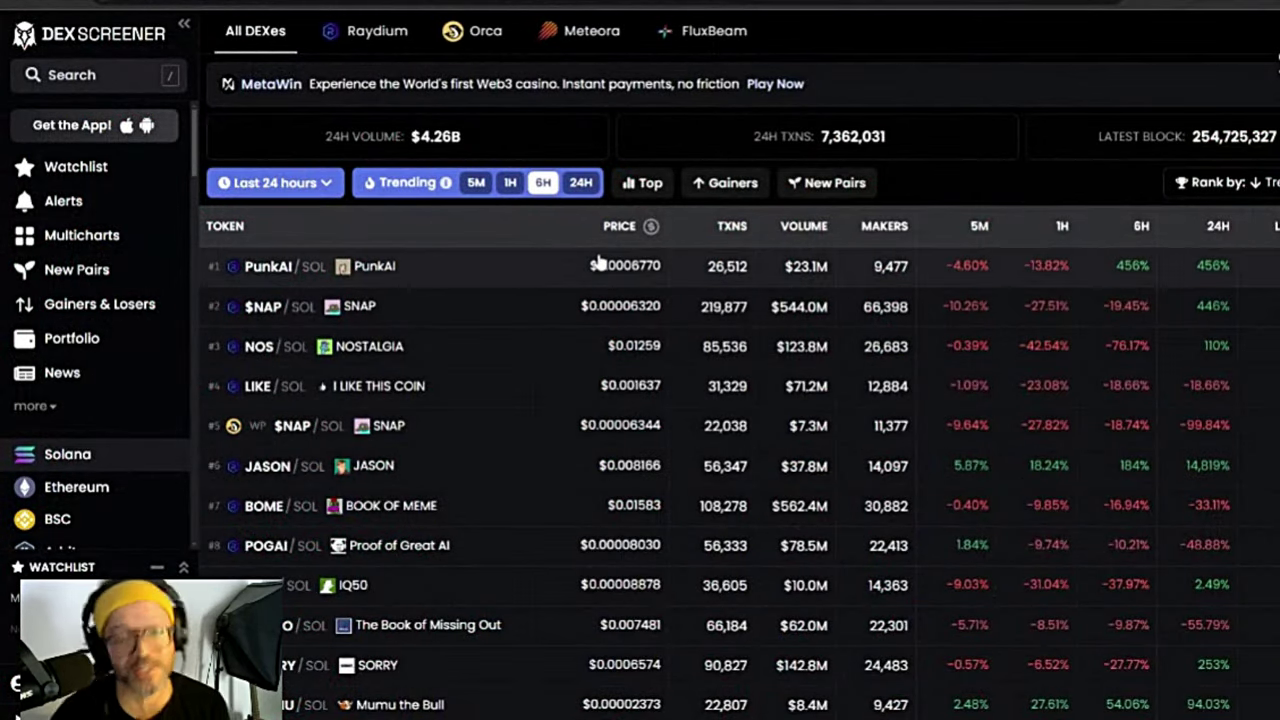
Step: Open the PunkAI/SOL pair and rescale and shift its price chart
click(380, 274)
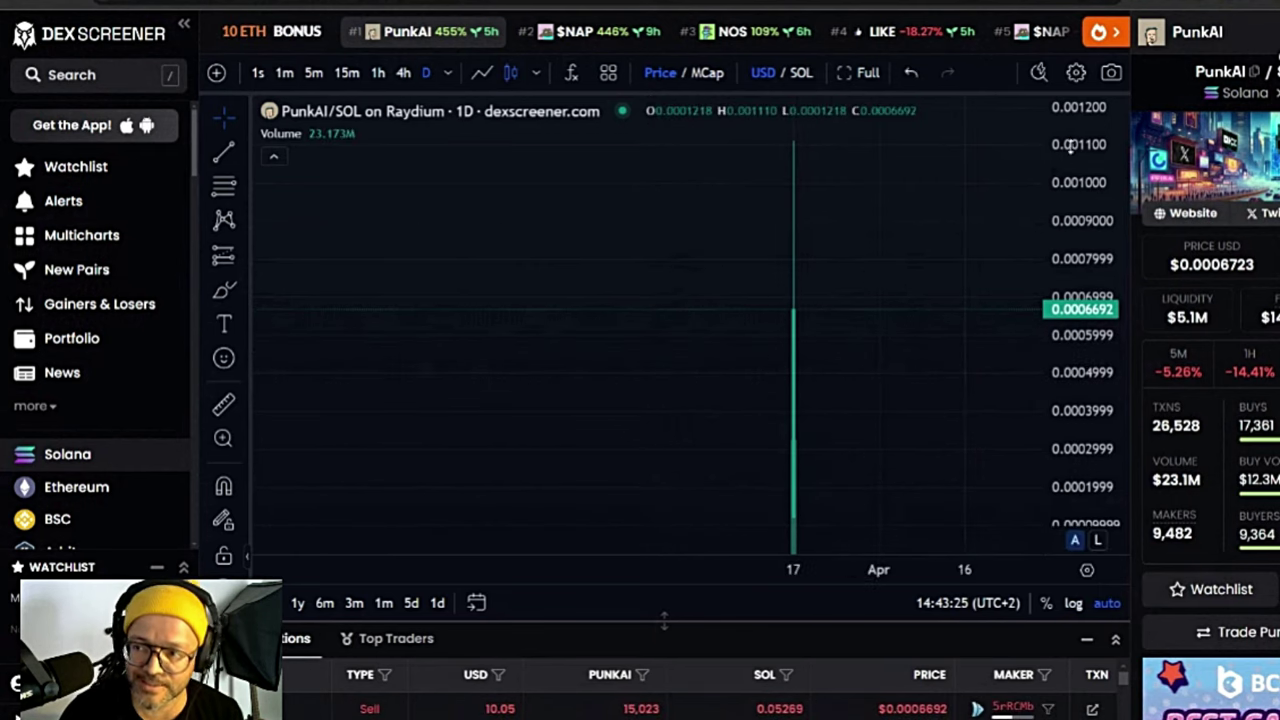
drag(890, 197, 907, 411)
drag(800, 556, 780, 568)
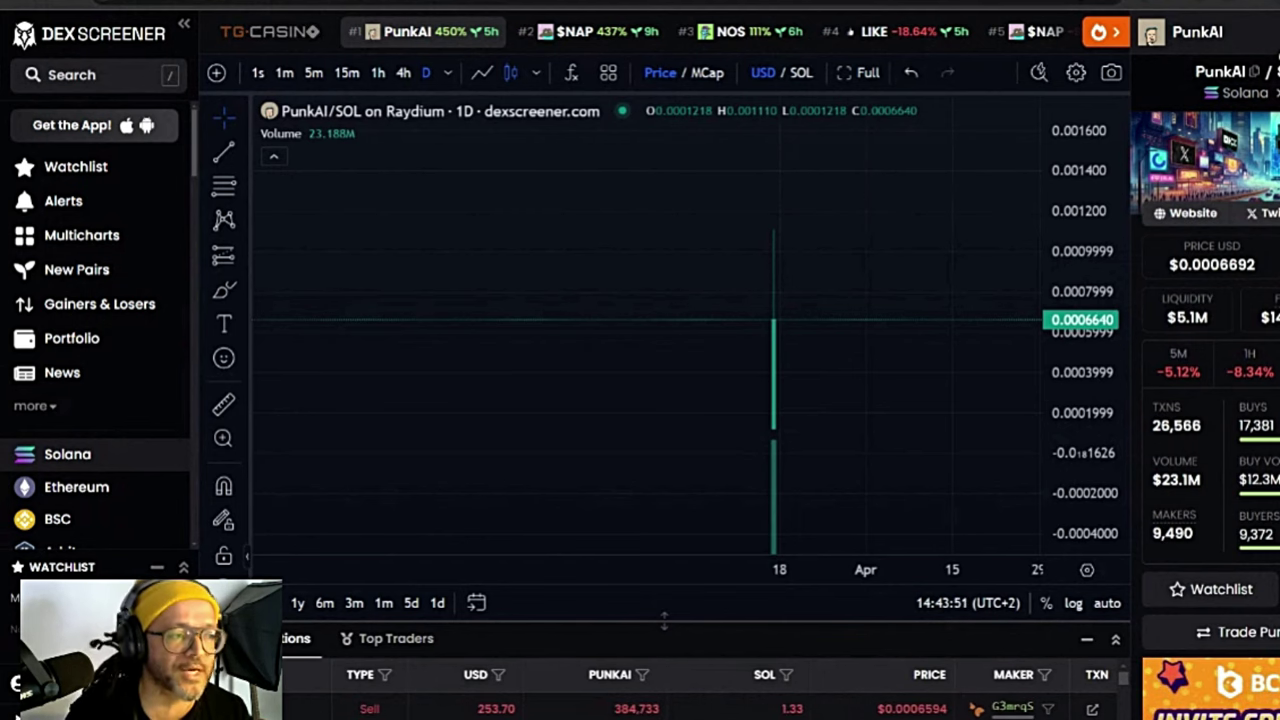
Step: Scroll through the pair's info panel and give PunkAI a rocket reaction
scroll(1210, 400, down, 1)
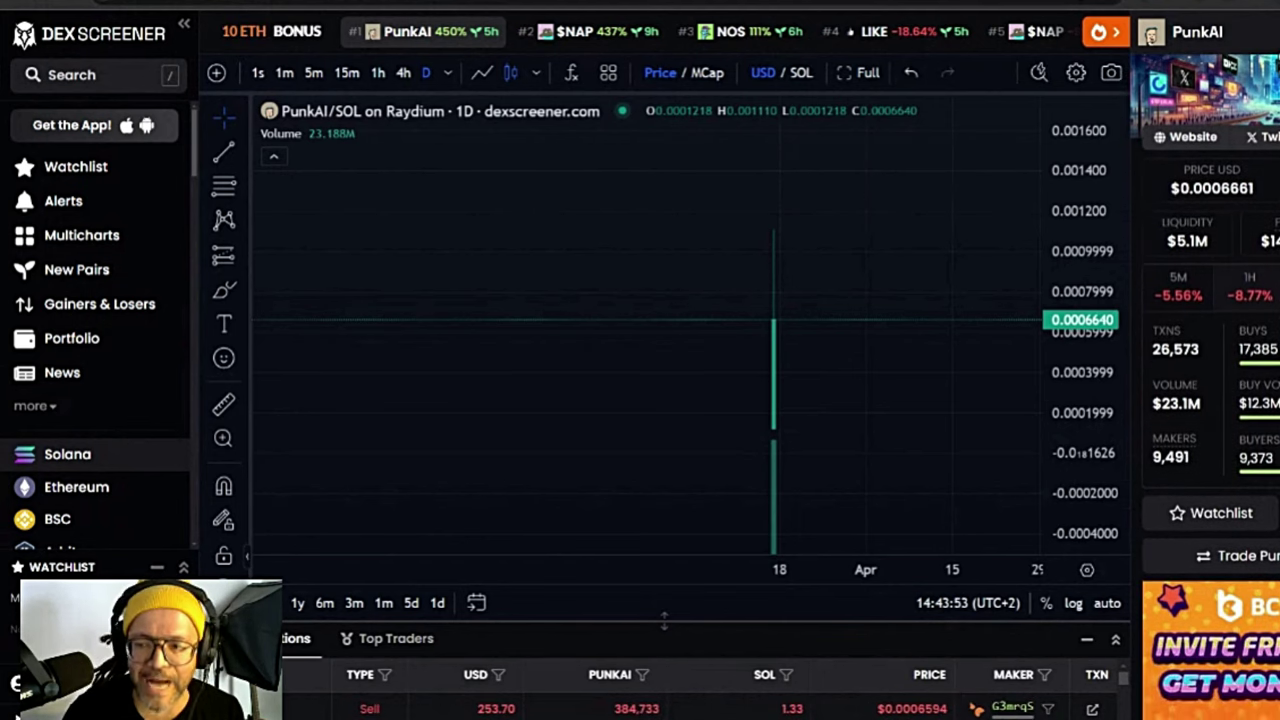
scroll(1210, 400, down, 1)
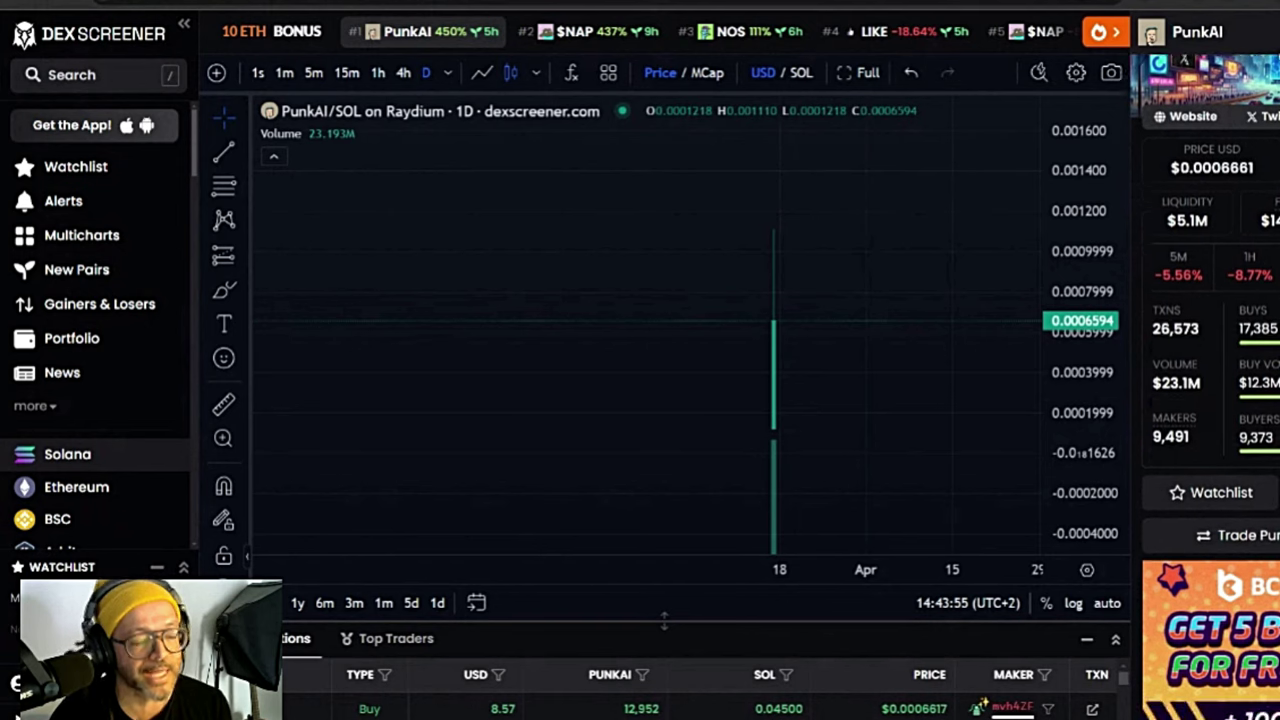
scroll(1273, 393, down, 5)
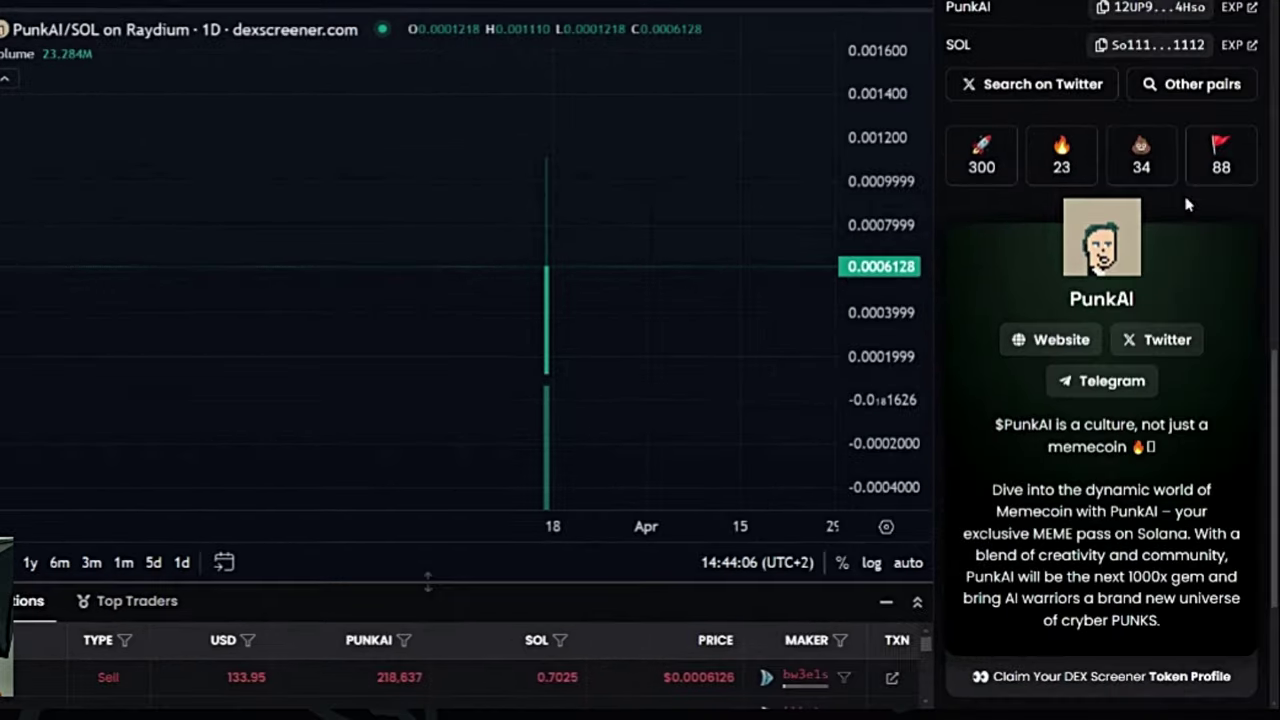
scroll(1177, 231, up, 3)
scroll(1177, 231, down, 3)
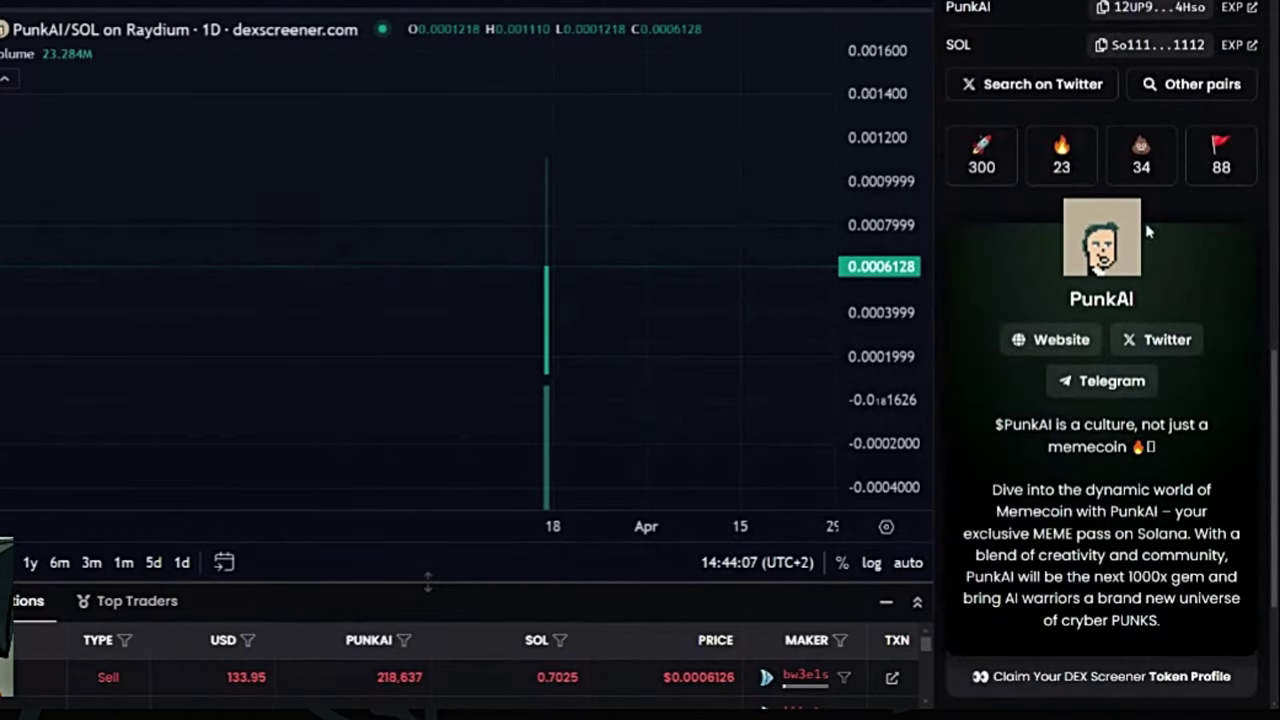
click(993, 158)
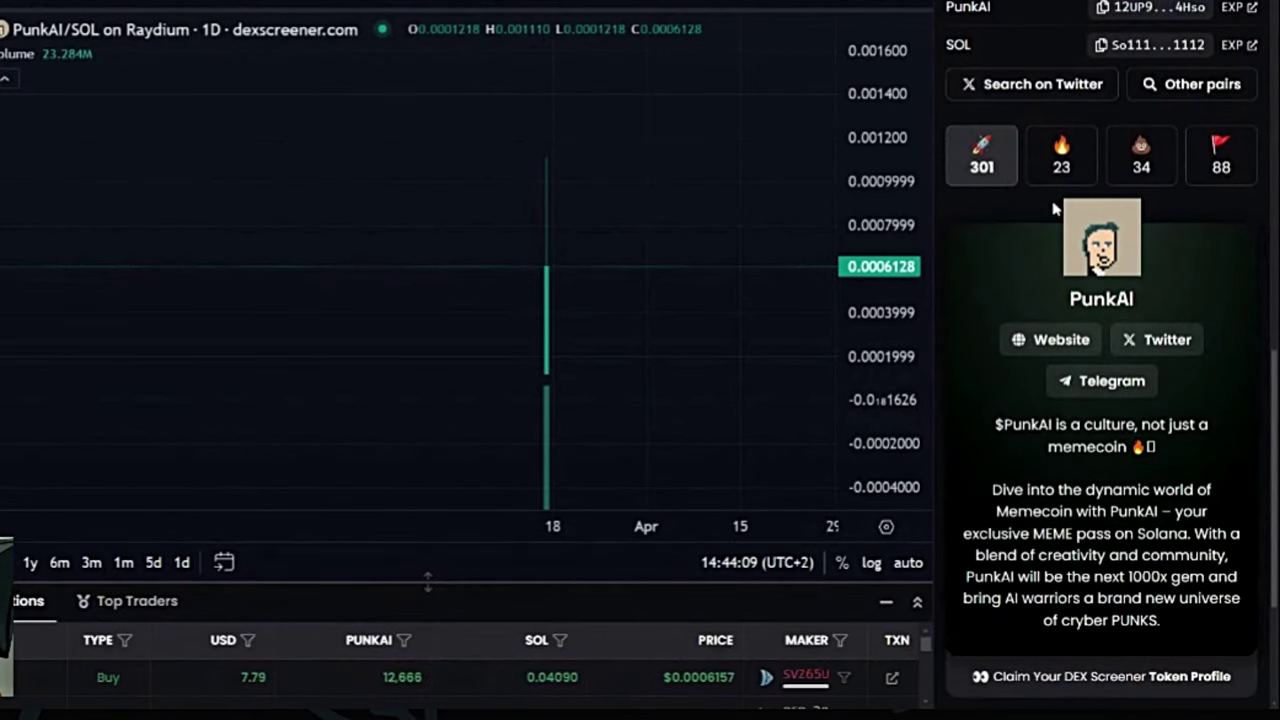
scroll(1062, 258, down, 1)
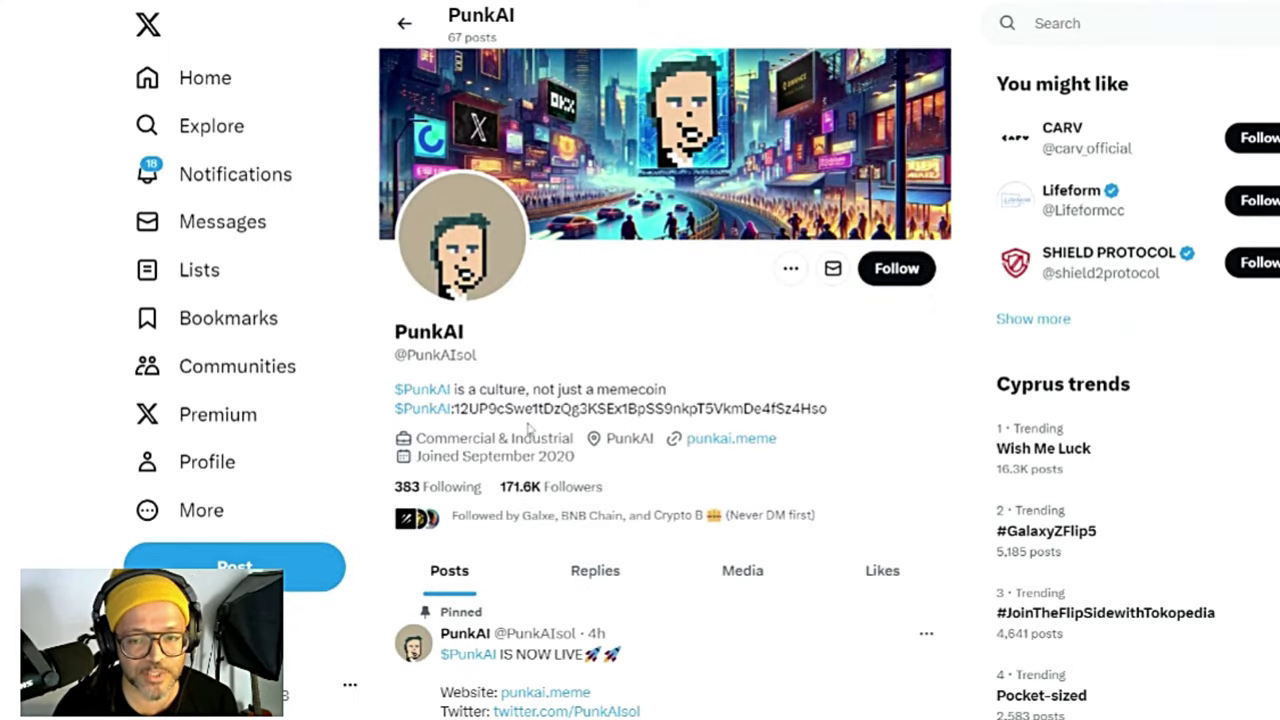
Step: Scroll through PunkAI's pinned and recent X posts, then return to the top
scroll(528, 428, down, 7)
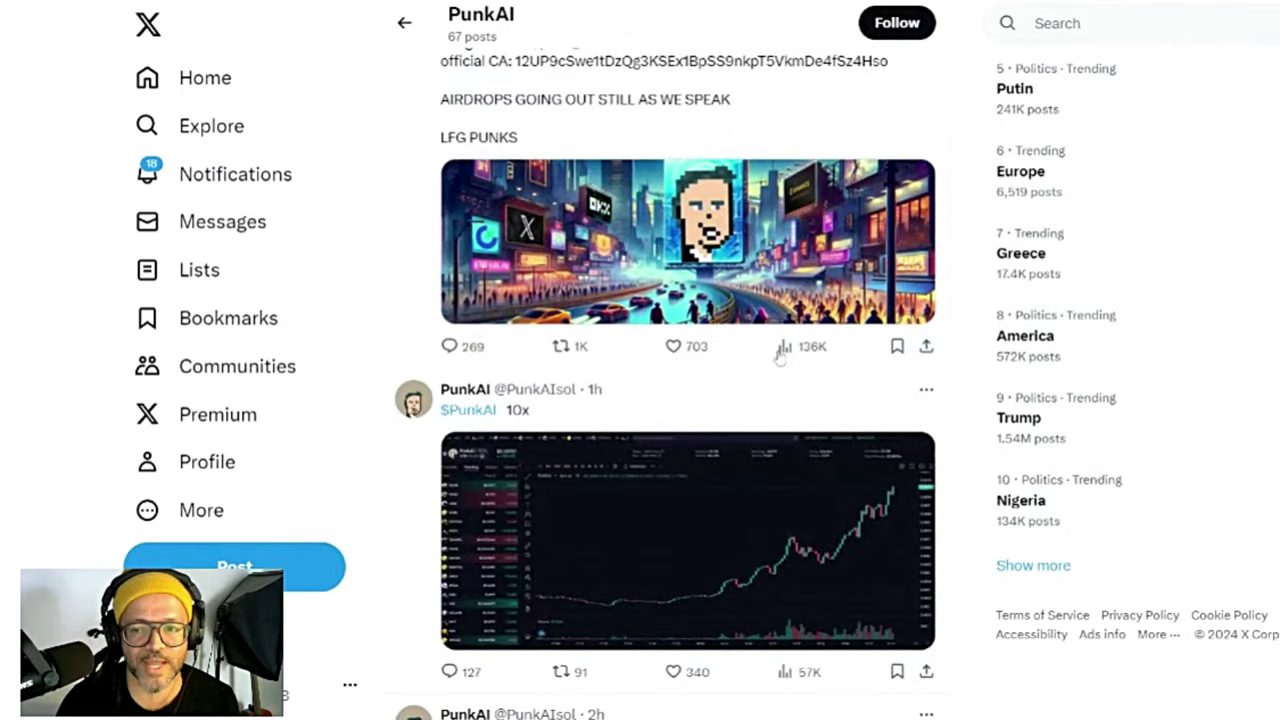
scroll(632, 380, down, 3)
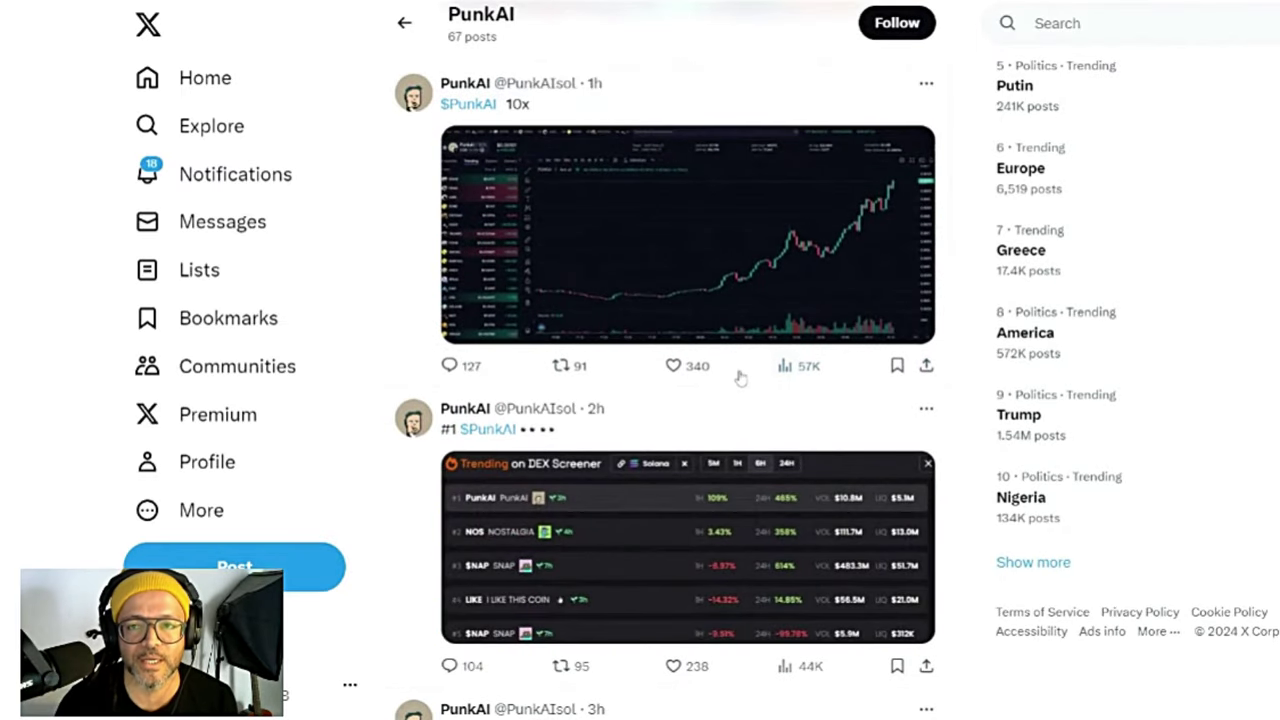
scroll(680, 330, up, 2)
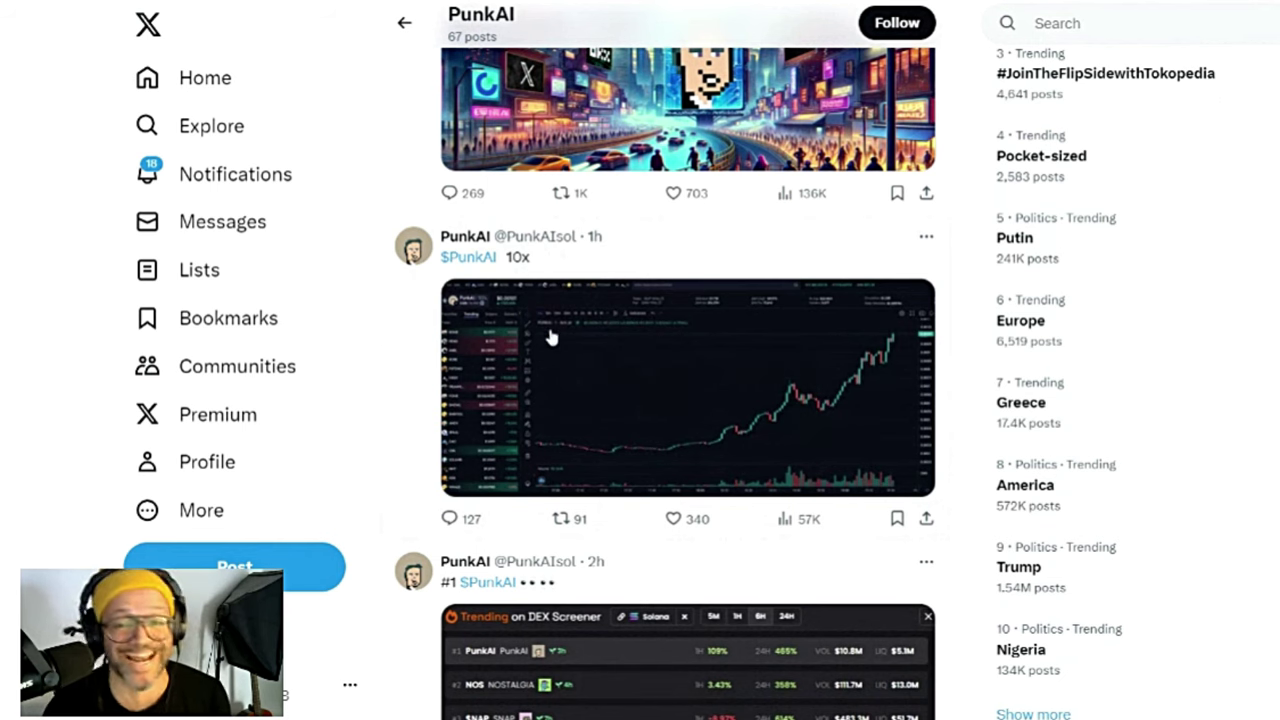
scroll(549, 337, up, 3)
scroll(620, 332, up, 5)
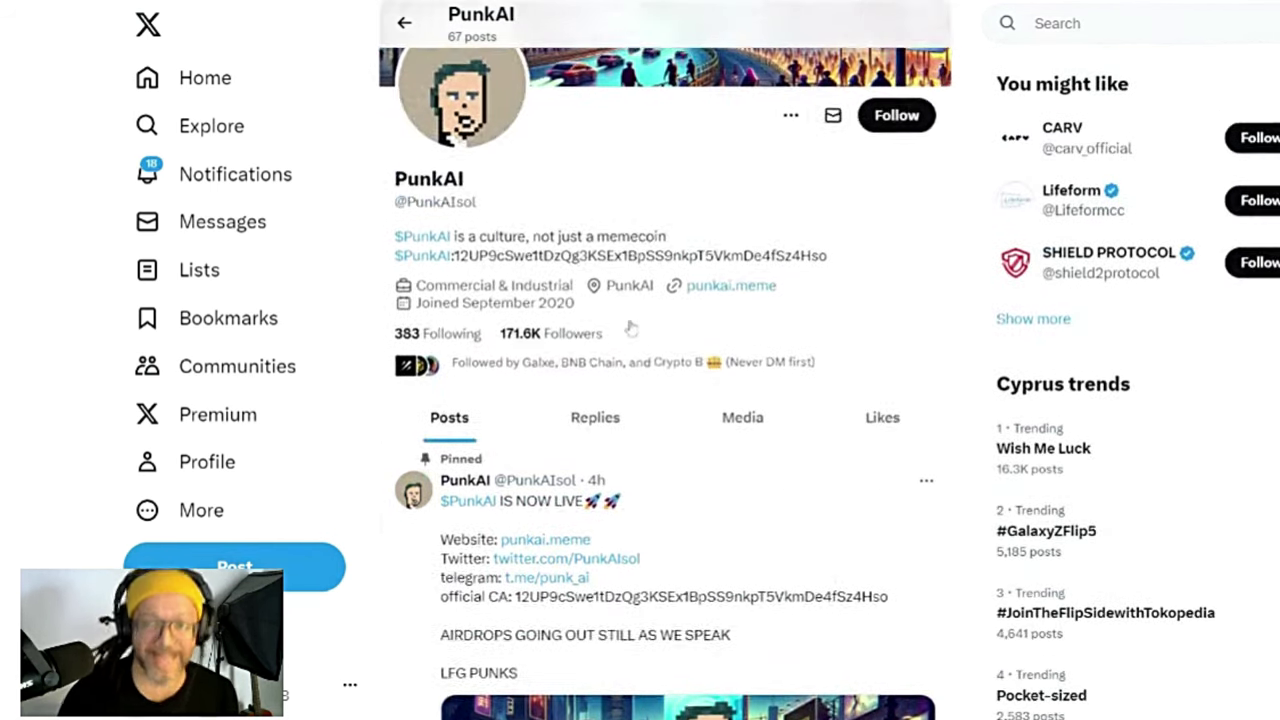
scroll(631, 328, up, 2)
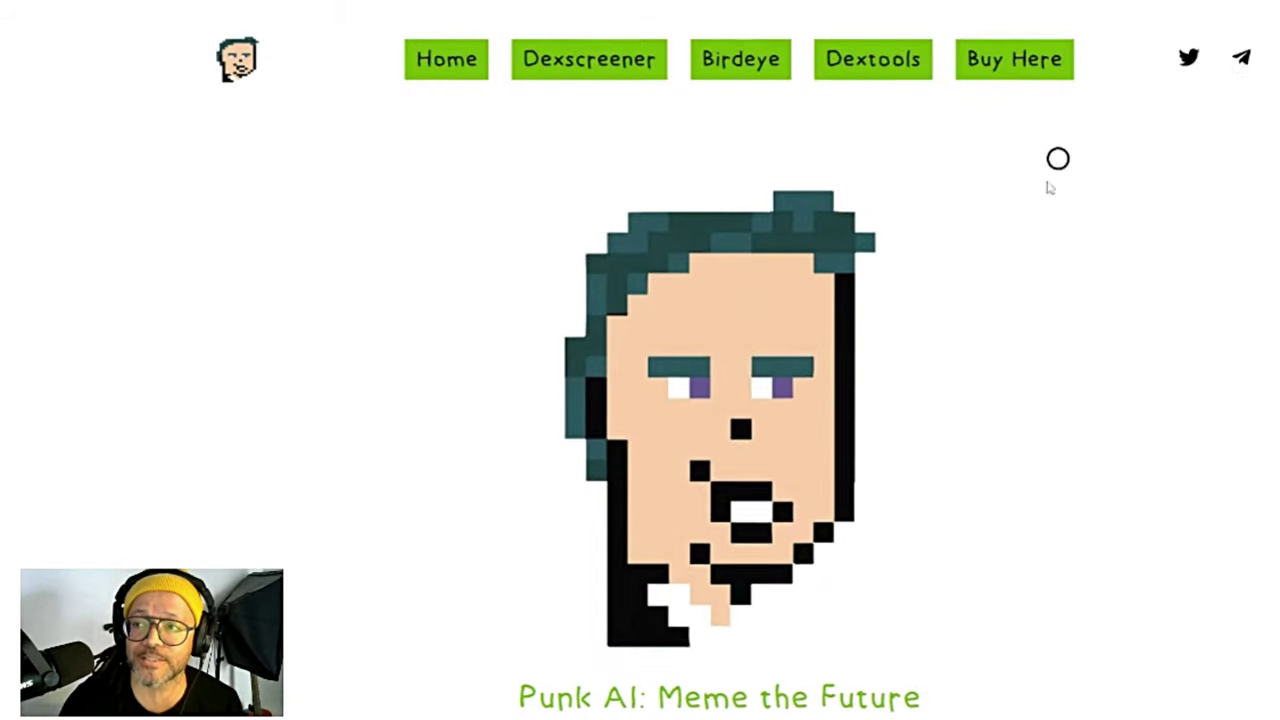
Step: Scroll through the punkai.meme home page sections, then follow its Telegram link
scroll(954, 243, down, 6)
scroll(521, 188, down, 15)
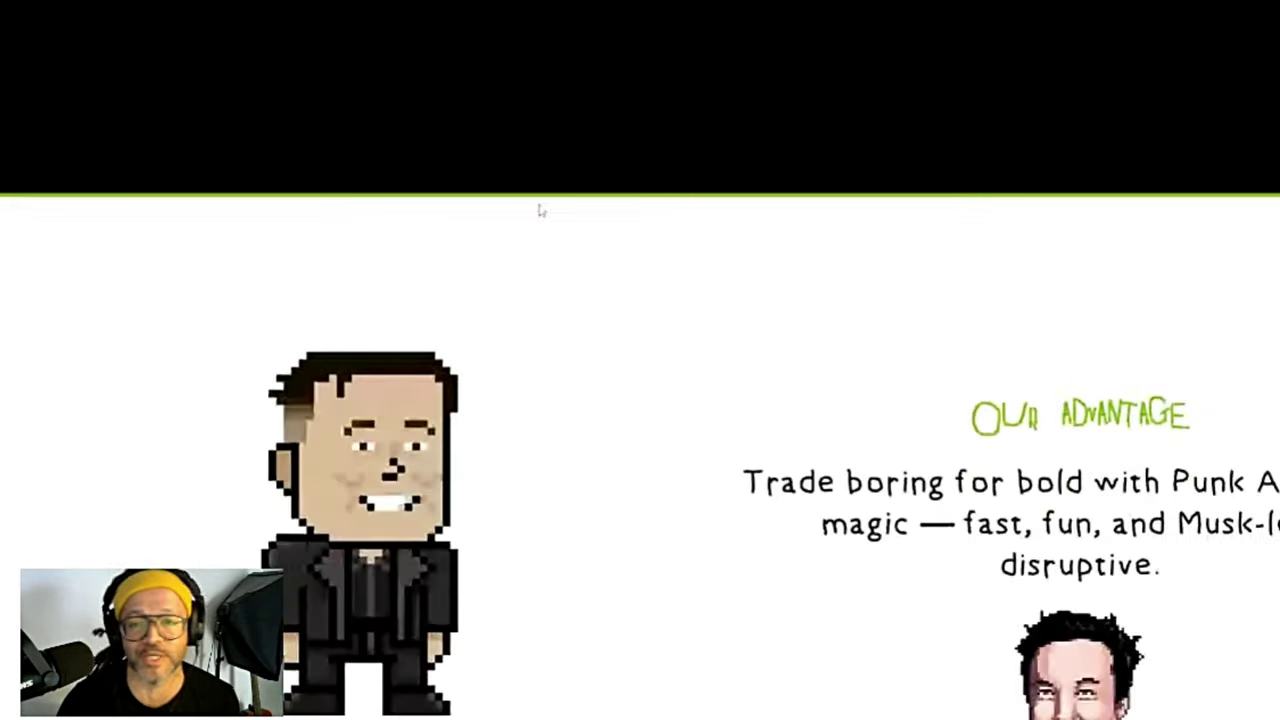
scroll(611, 263, down, 3)
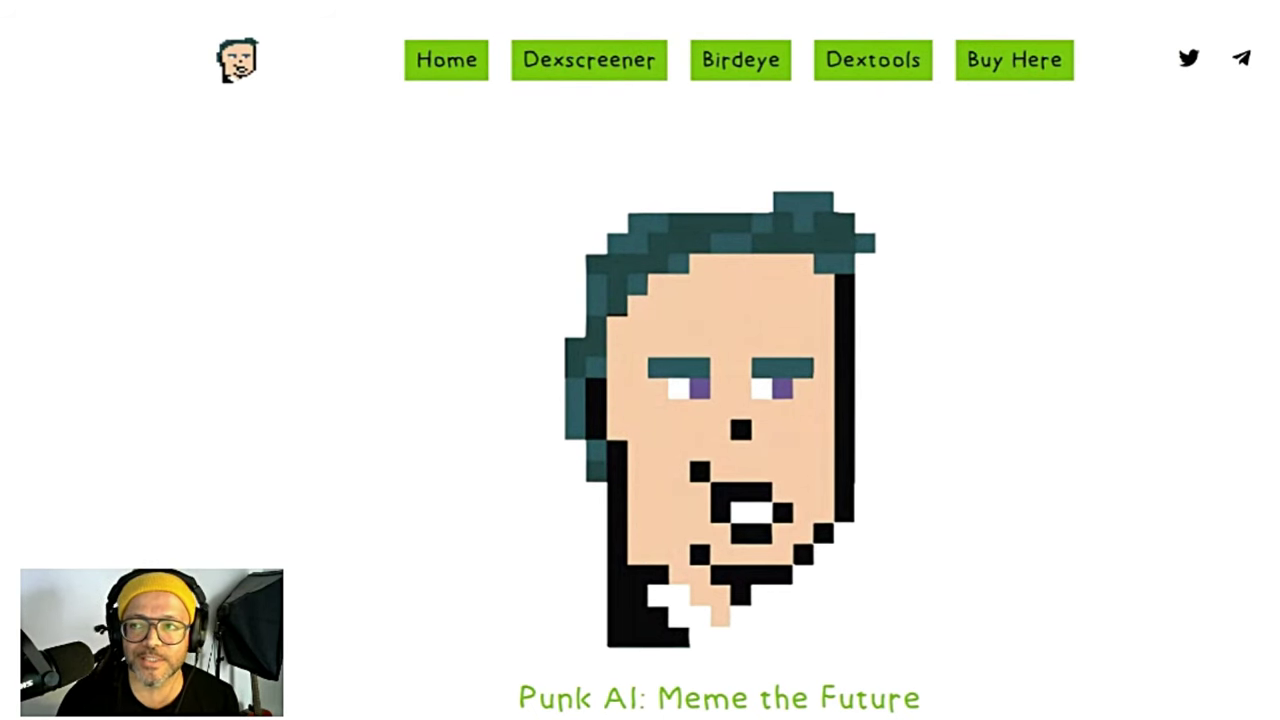
click(1241, 58)
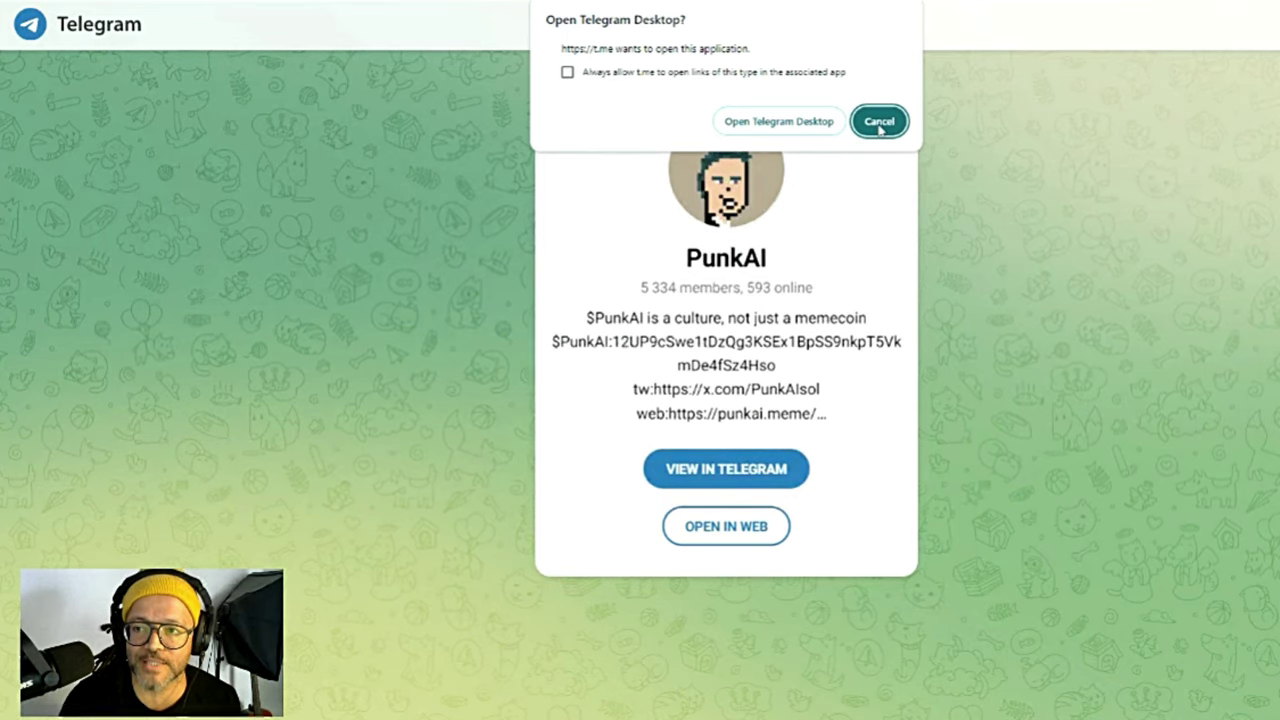
Step: Decline Telegram Desktop and highlight the PunkAI group's 5,334 member count
click(878, 122)
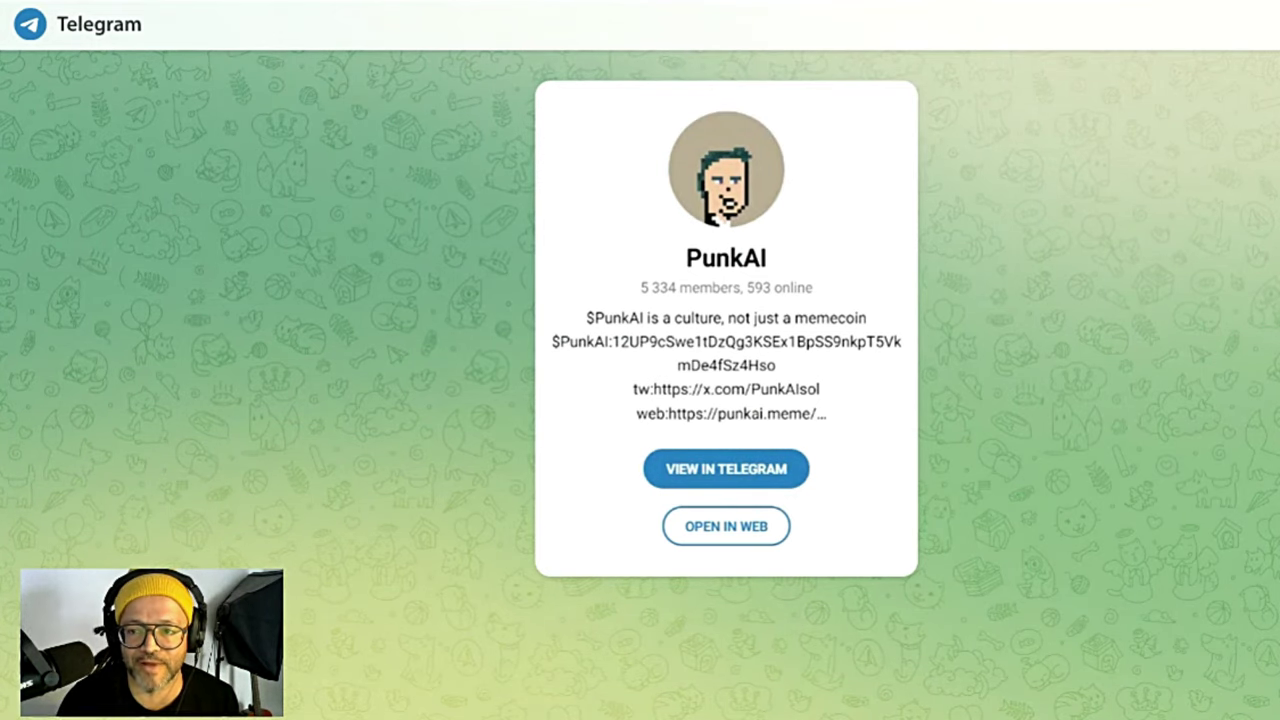
drag(640, 287, 826, 290)
click(771, 287)
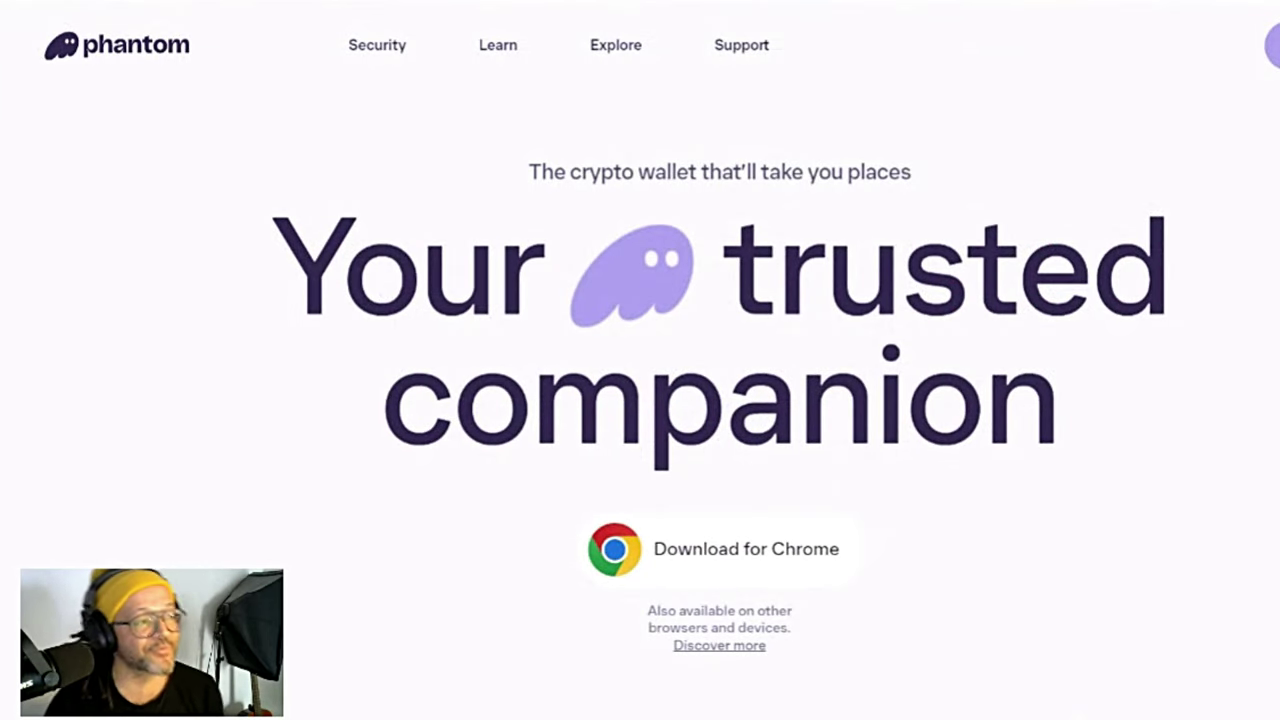
Step: Scroll the Phantom homepage to play the swap, wallet and collectibles animations
scroll(840, 333, down, 10)
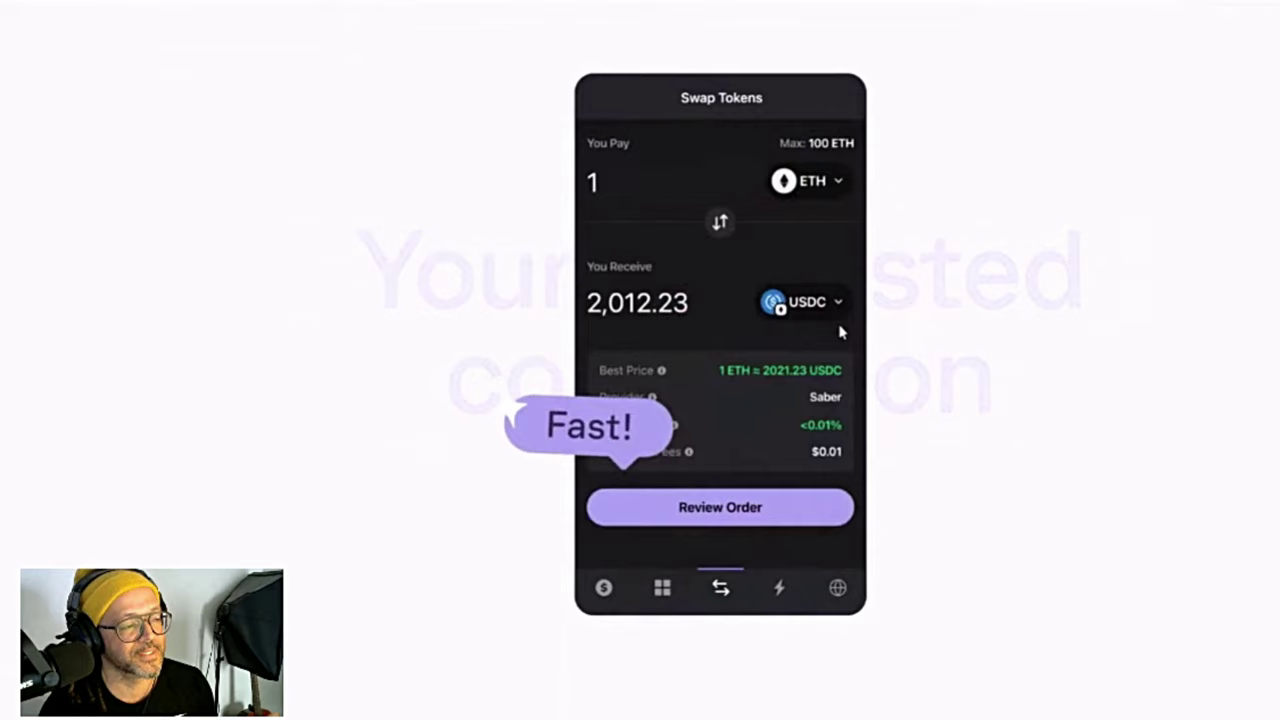
scroll(840, 333, down, 5)
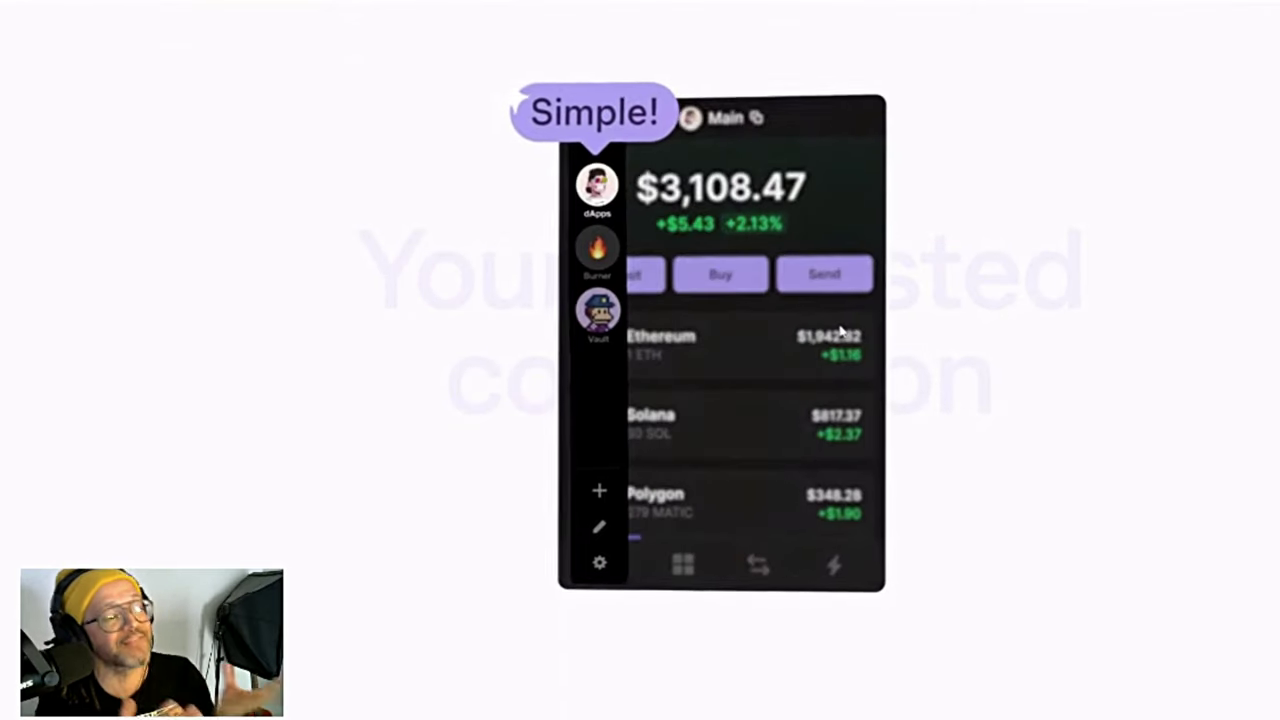
scroll(840, 333, down, 3)
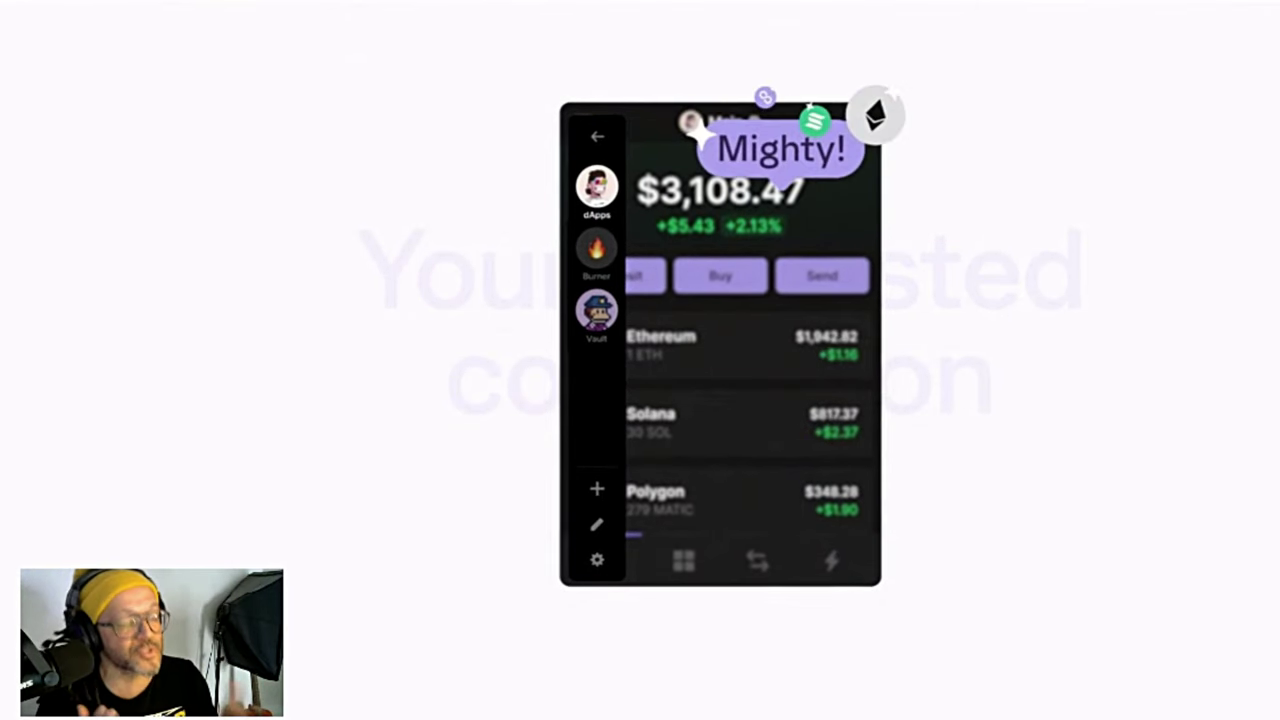
scroll(720, 344, down, 3)
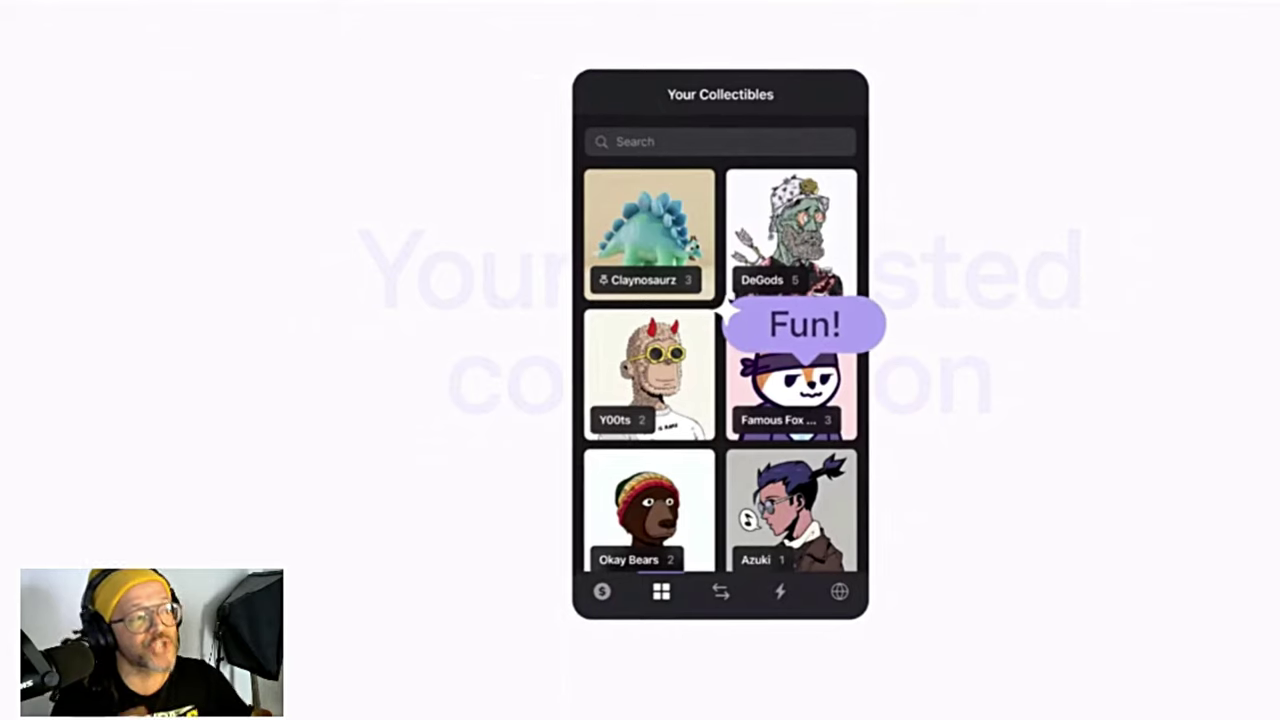